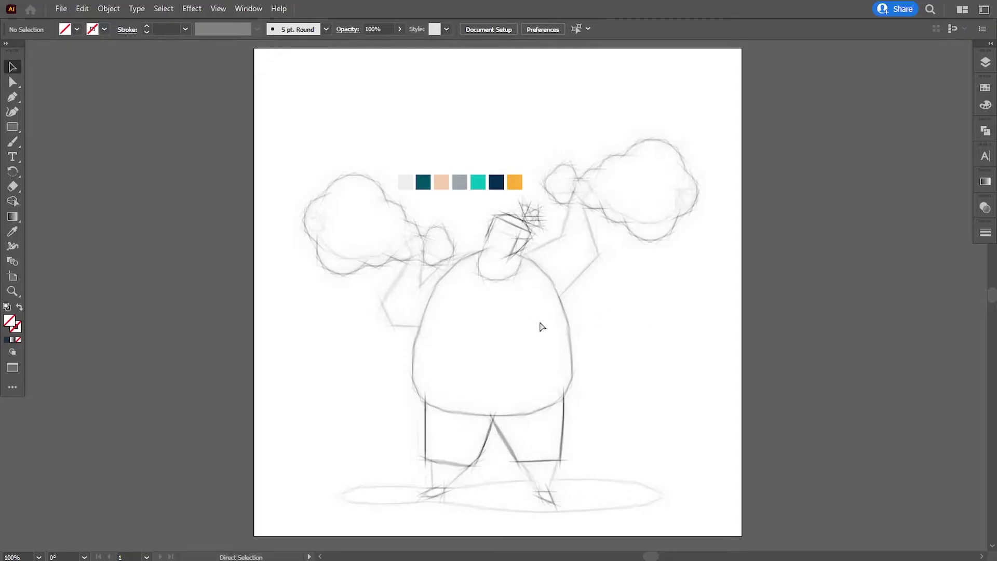
Zoom in to 400% on the sketch's head
scroll(542, 326, "up", 5)
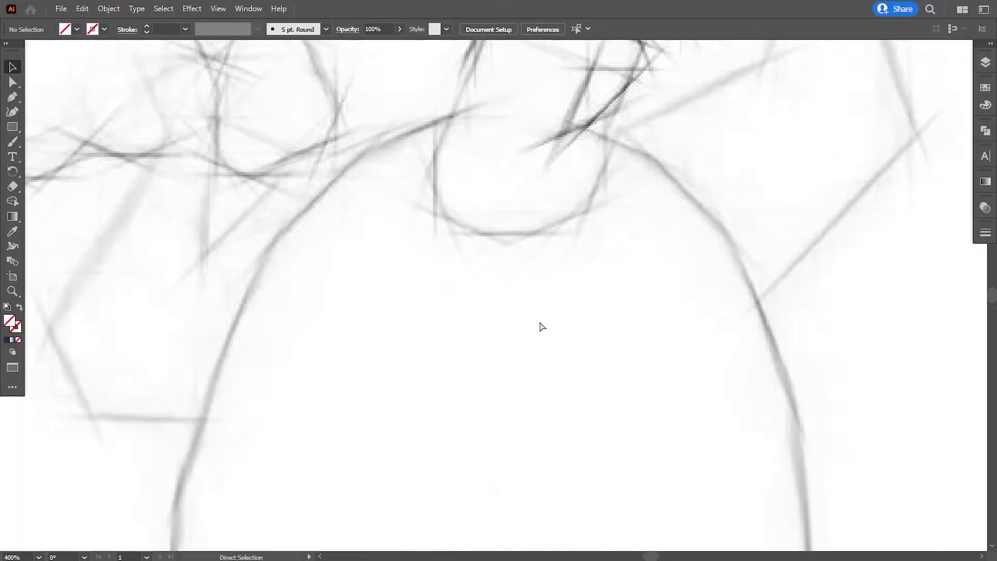
Trace the curved hair outline over the sketched head with the Pen tool
left_click(10, 101)
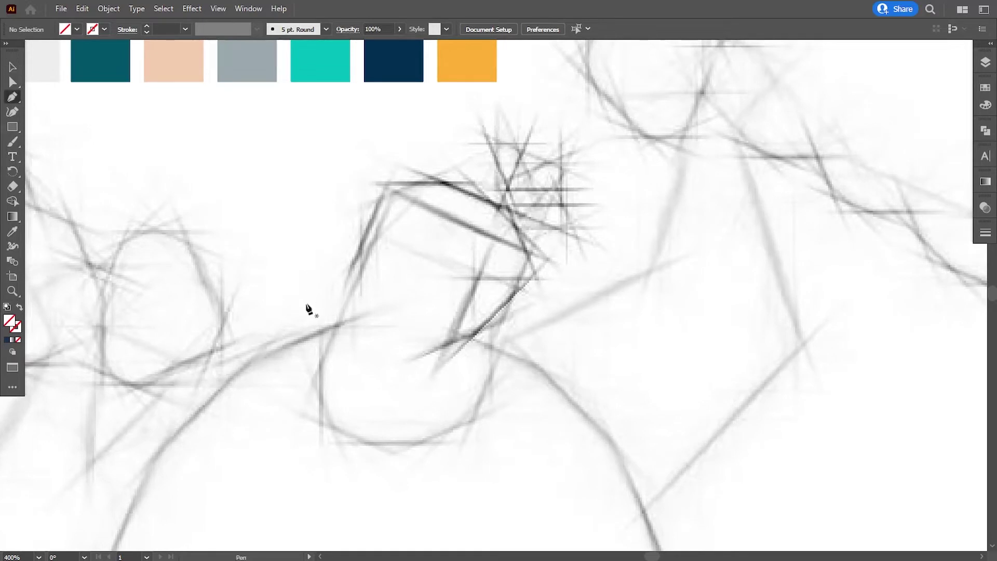
left_click(353, 281)
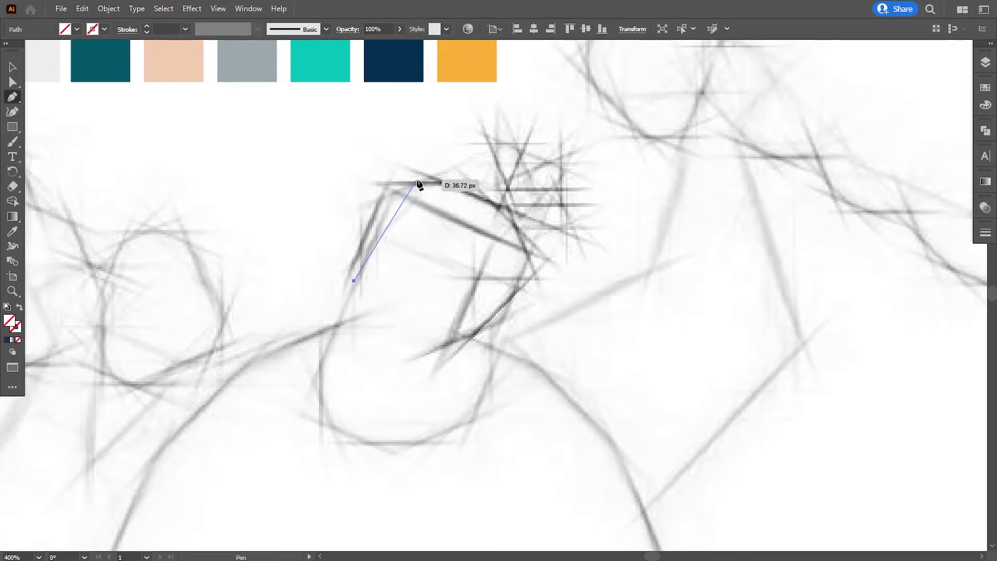
left_click_drag(418, 181, 494, 164)
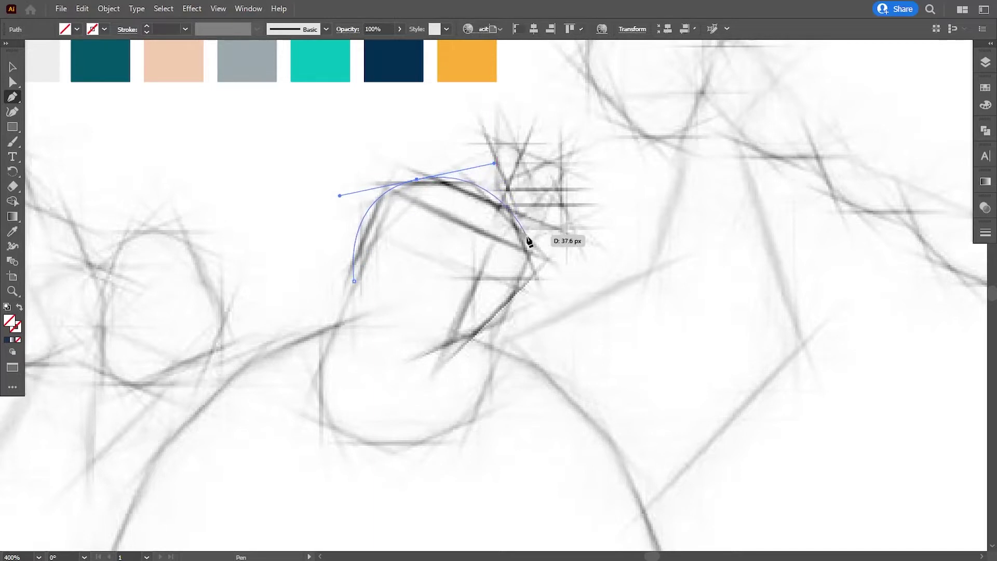
left_click_drag(542, 252, 545, 265)
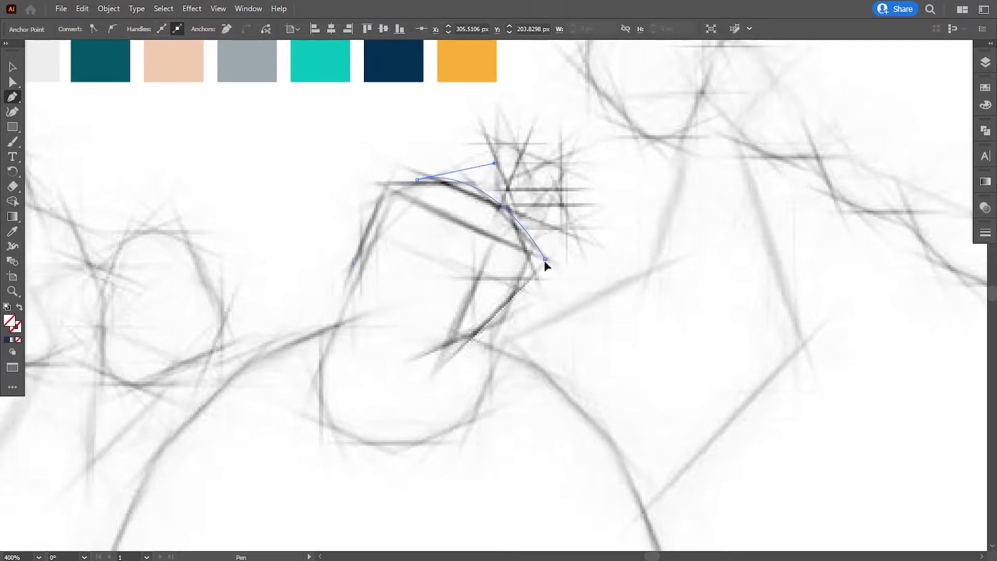
left_click_drag(460, 355, 442, 363)
left_click_drag(497, 245, 485, 201)
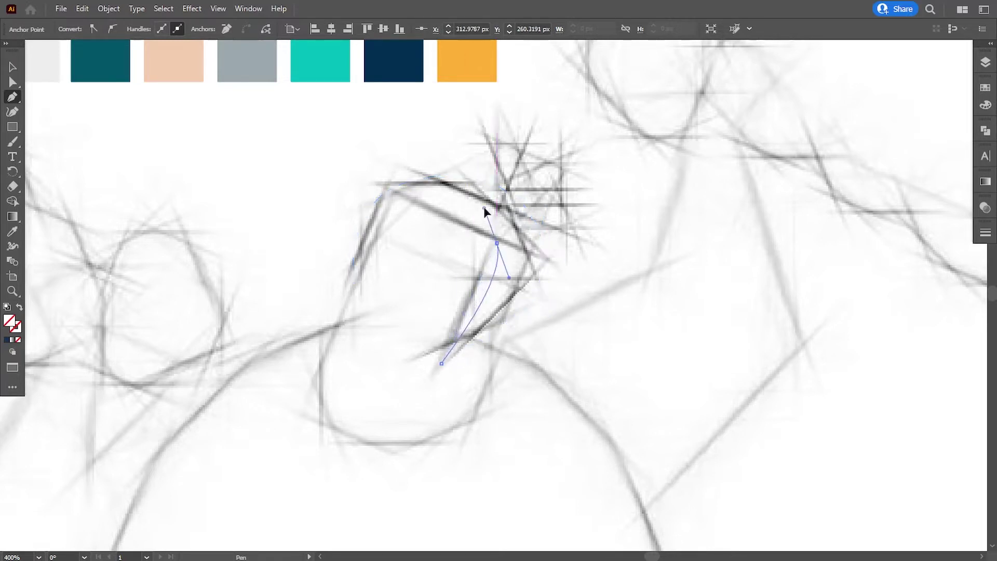
left_click(497, 243)
key("ctrl+z")
key("ctrl+z")
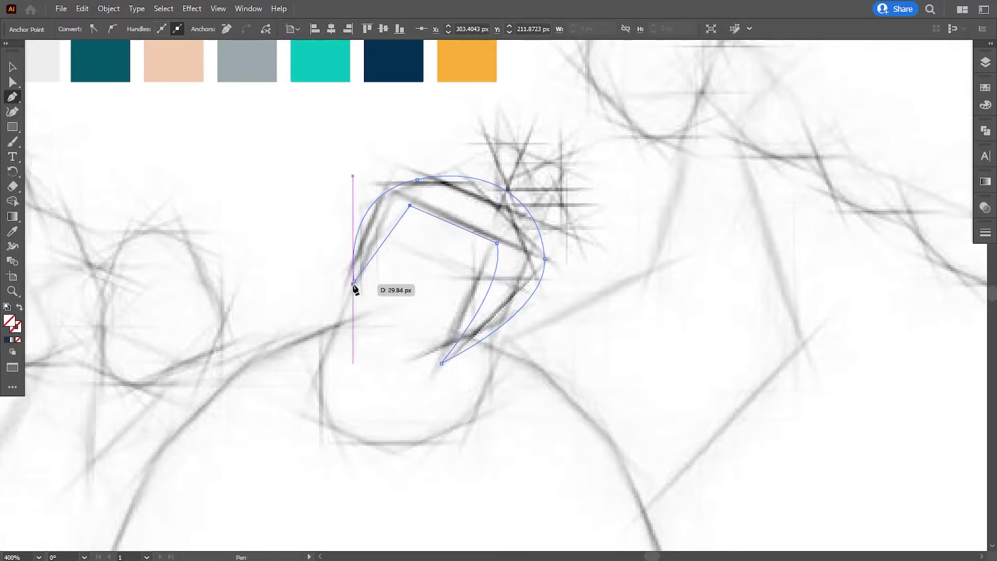
key("ctrl+z")
key("ctrl+z")
key("ctrl+shift+z")
key("ctrl+shift+z")
key("ctrl+shift+z")
key("ctrl+shift+z")
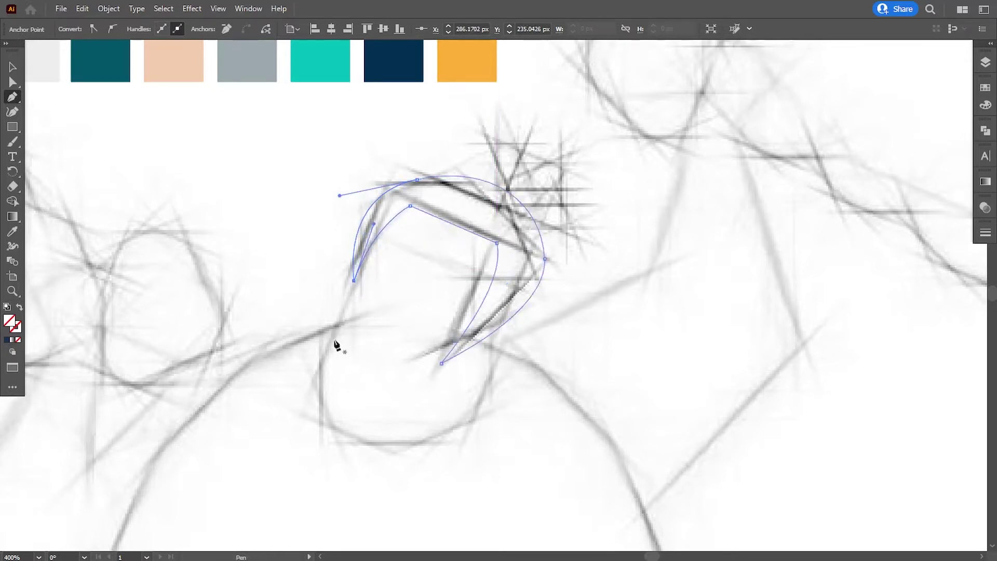
Refine the hair's top anchors and curve handles, then fill it navy
left_click(13, 82)
left_click(545, 258)
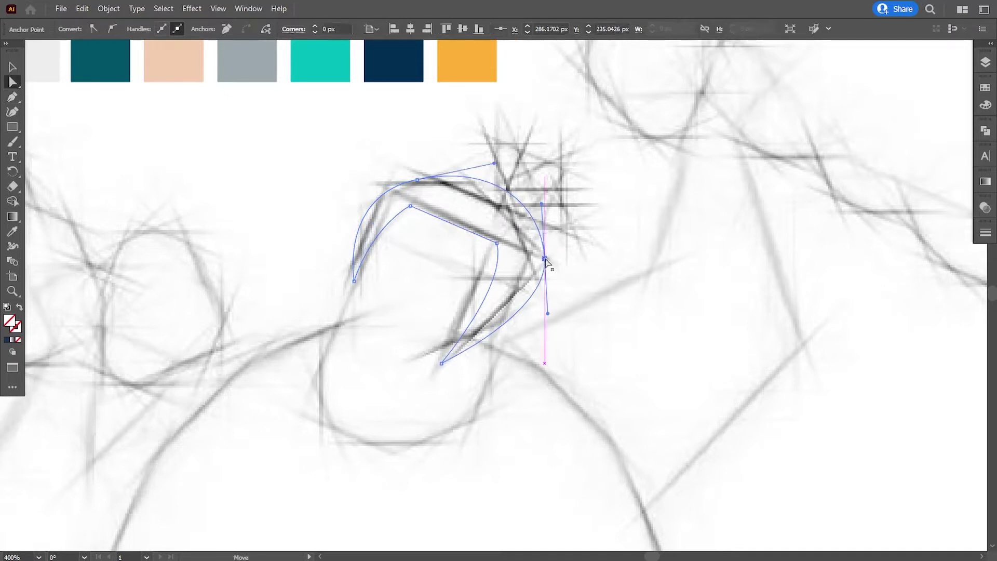
left_click_drag(417, 180, 416, 177)
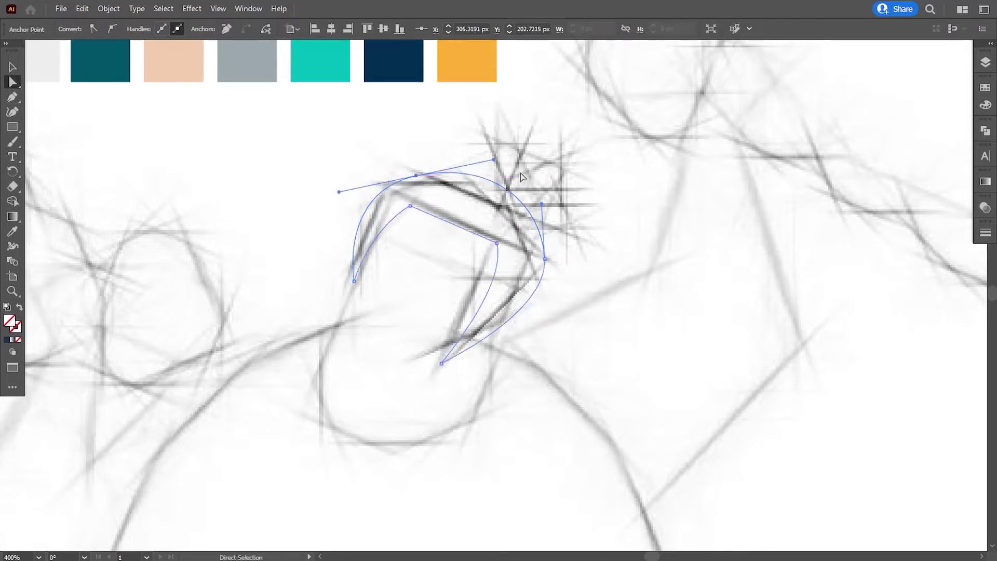
left_click_drag(493, 159, 488, 162)
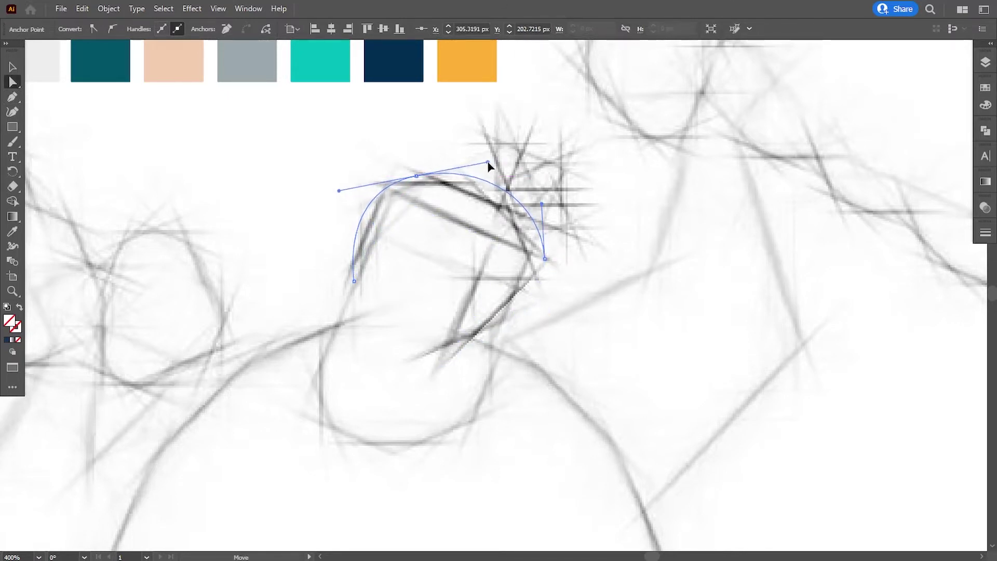
left_click_drag(338, 191, 342, 191)
left_click(394, 63)
key("v")
left_click(274, 274)
Pen-draw a closed headband band across the hair from upper left to right
left_click_drag(274, 274, 276, 272)
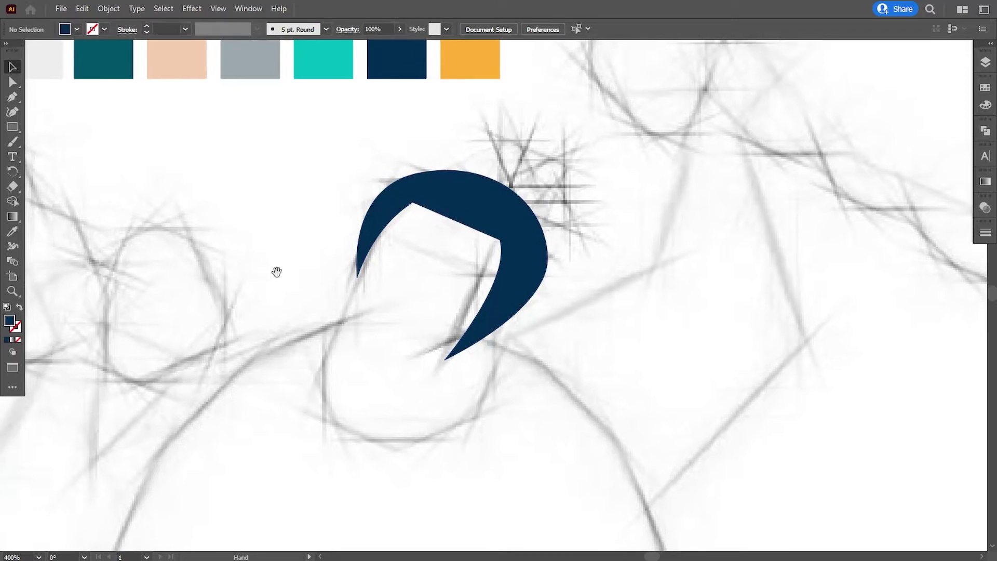
left_click(13, 97)
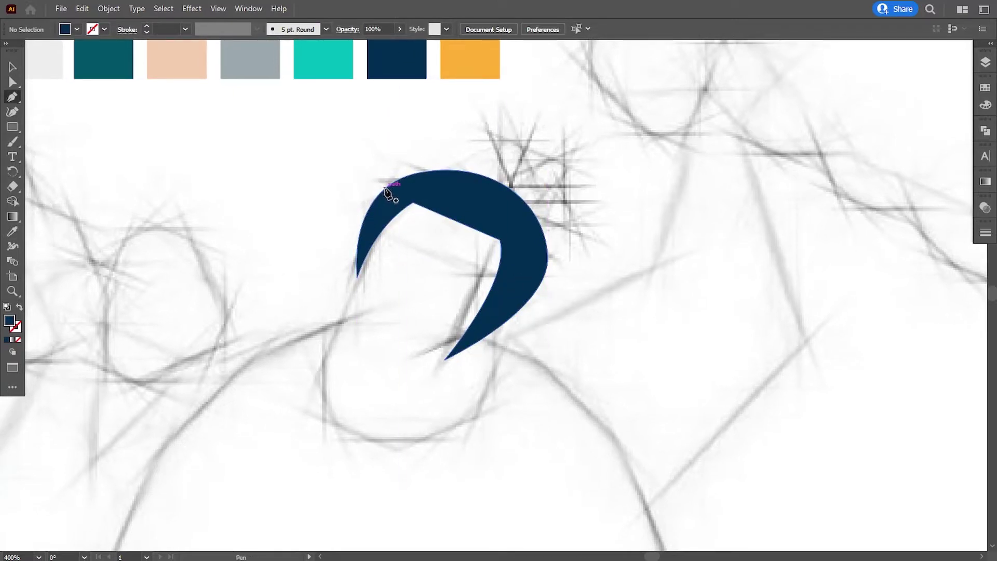
left_click_drag(391, 187, 362, 224)
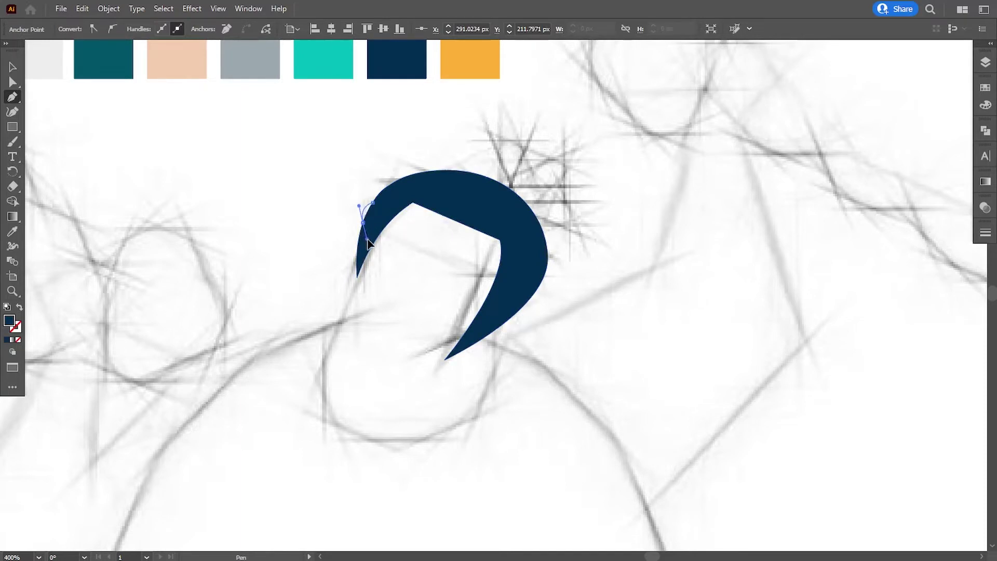
left_click(362, 222)
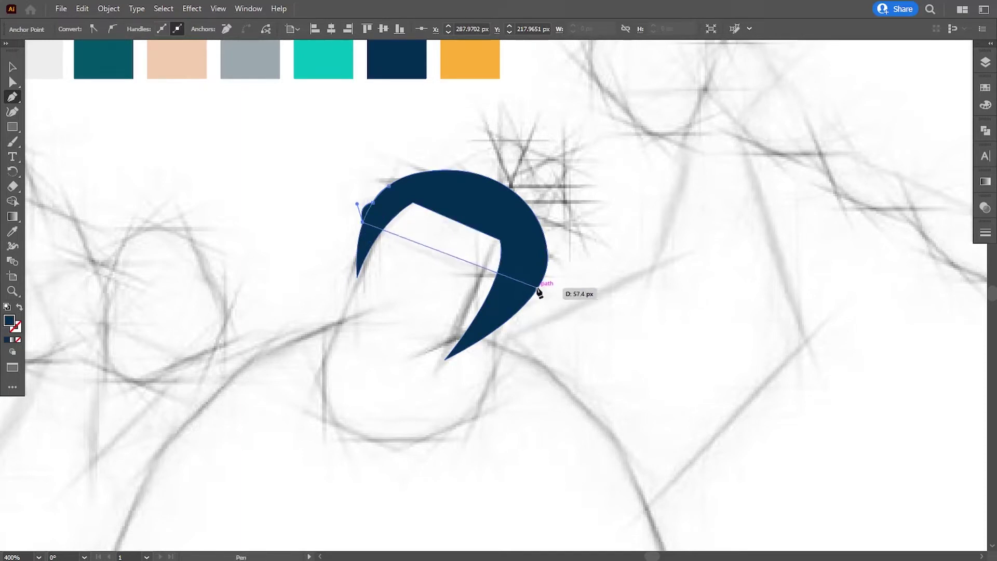
left_click_drag(557, 290, 703, 308)
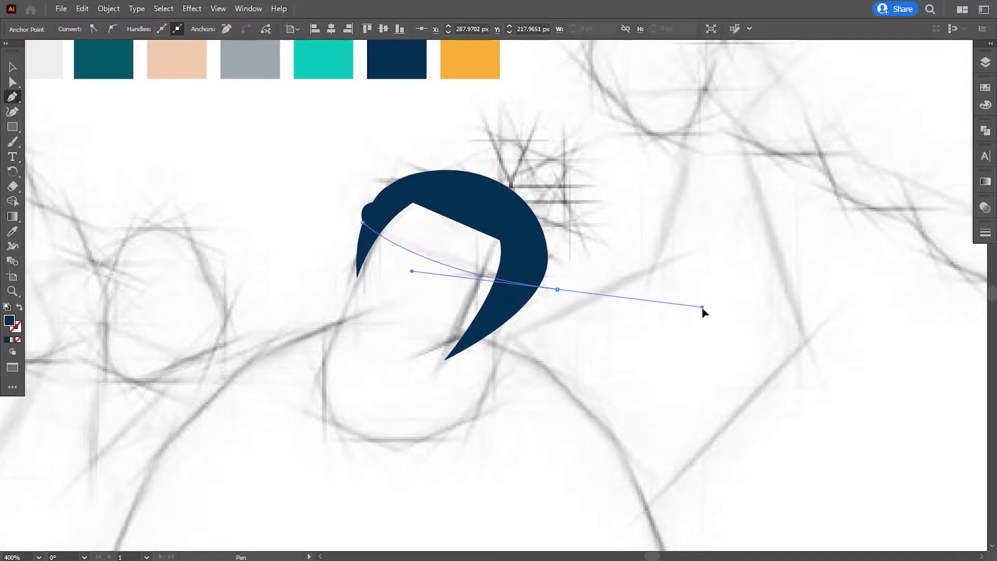
left_click_drag(558, 289, 557, 252)
left_click_drag(389, 186, 349, 154)
Reshape the headband's top edge, lower curve and corner points
key("a")
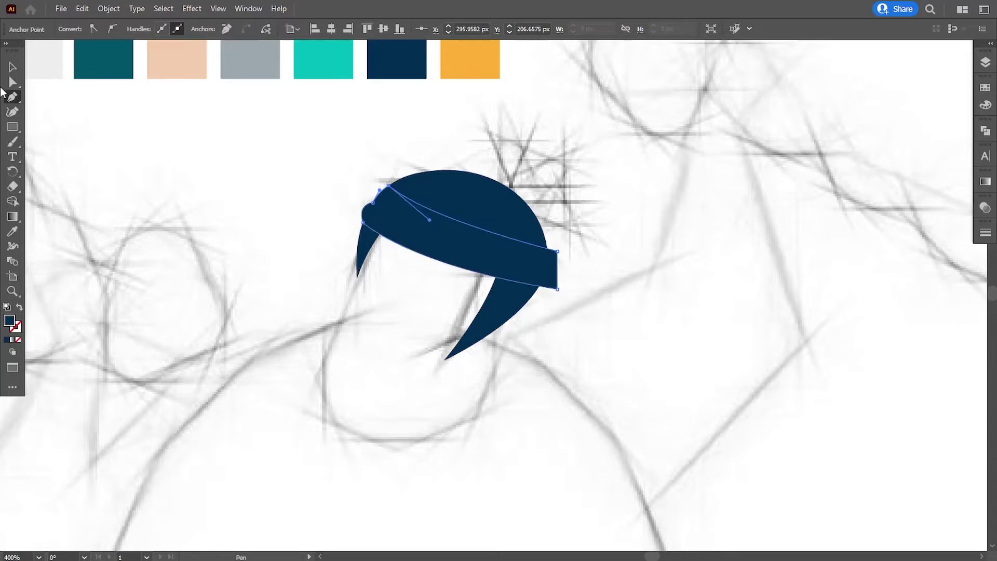
left_click_drag(434, 223, 438, 229)
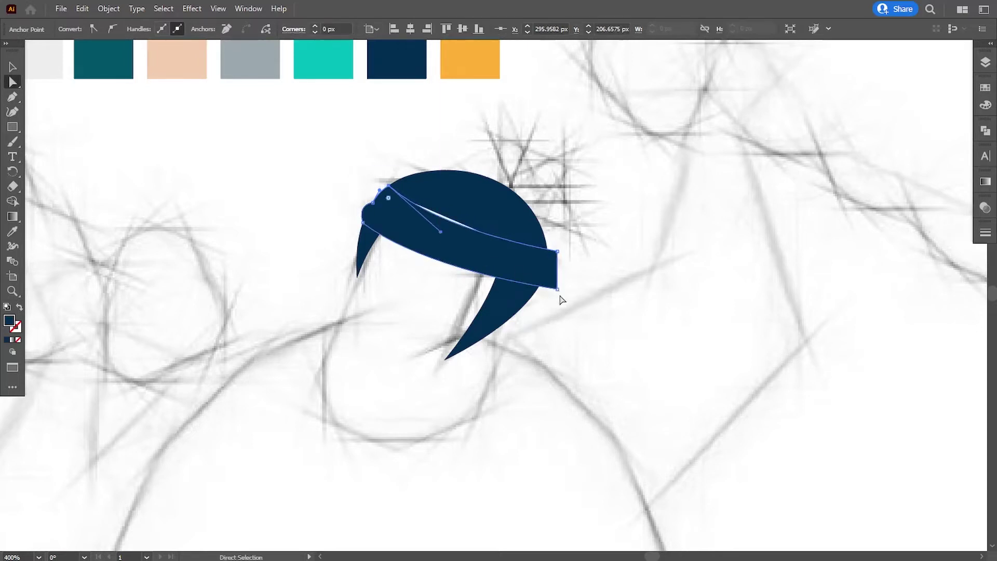
left_click_drag(557, 288, 554, 285)
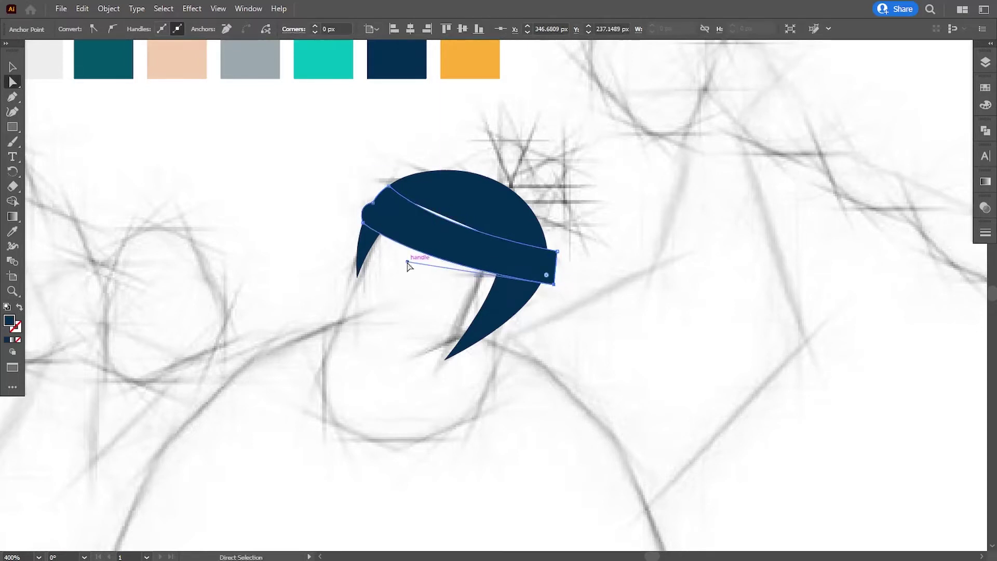
left_click_drag(408, 263, 378, 272)
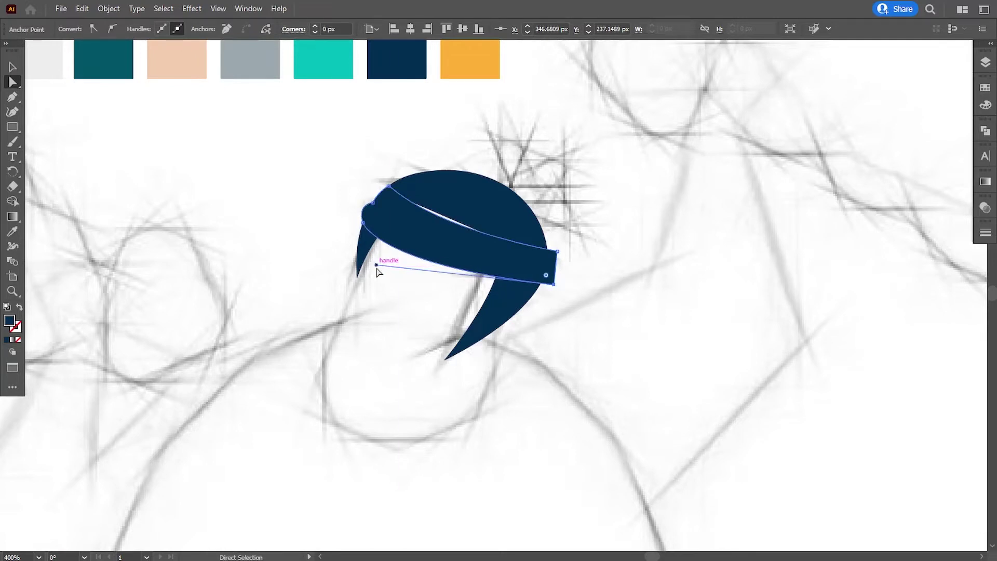
left_click(555, 251)
mouse_move(440, 237)
left_mouse_down()
mouse_move(470, 239)
mouse_move(459, 241)
left_mouse_up()
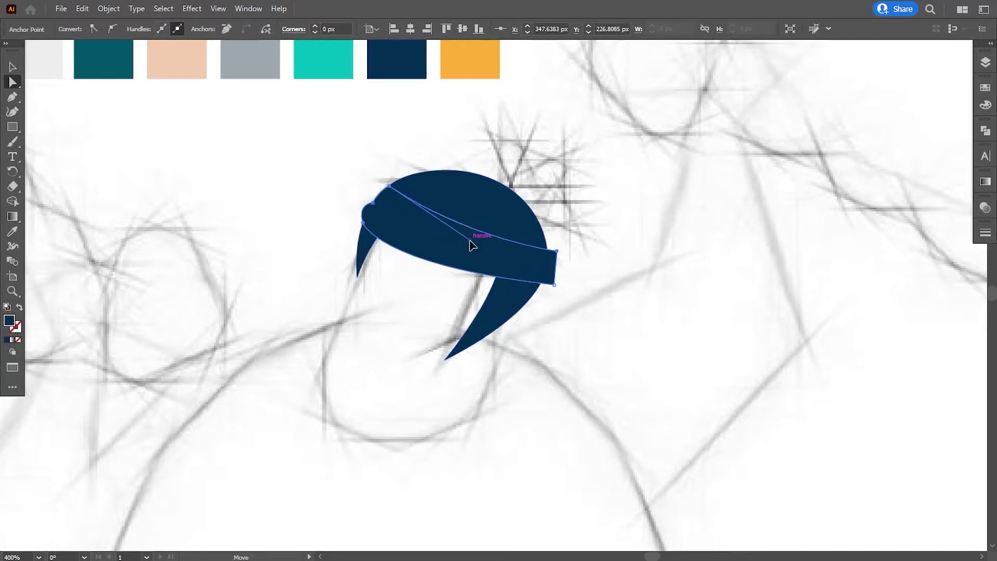
left_click_drag(557, 251, 557, 245)
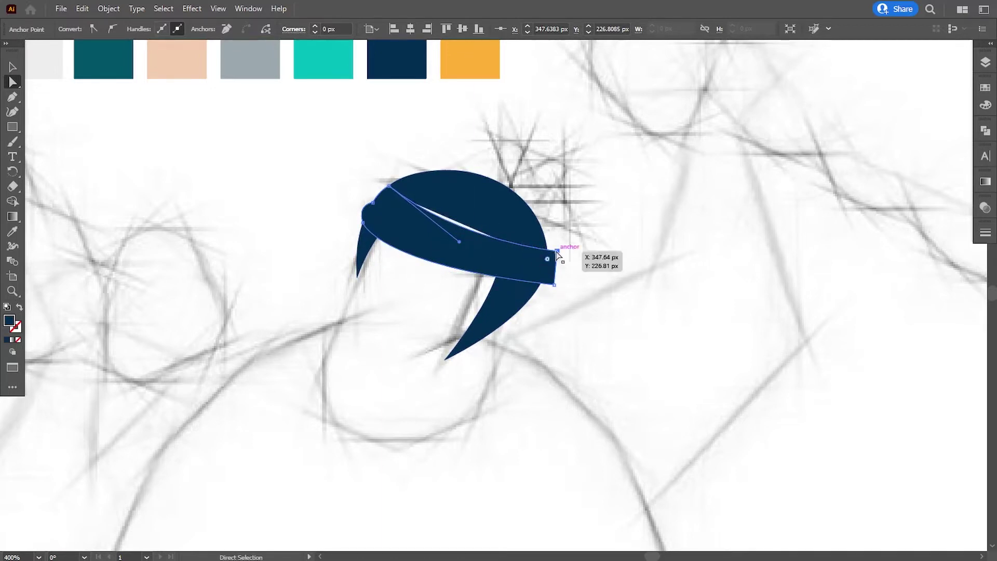
left_click_drag(395, 187, 392, 182)
Trim off the headband sliver past the hair with Shape Builder
scroll(450, 218, "up", 2)
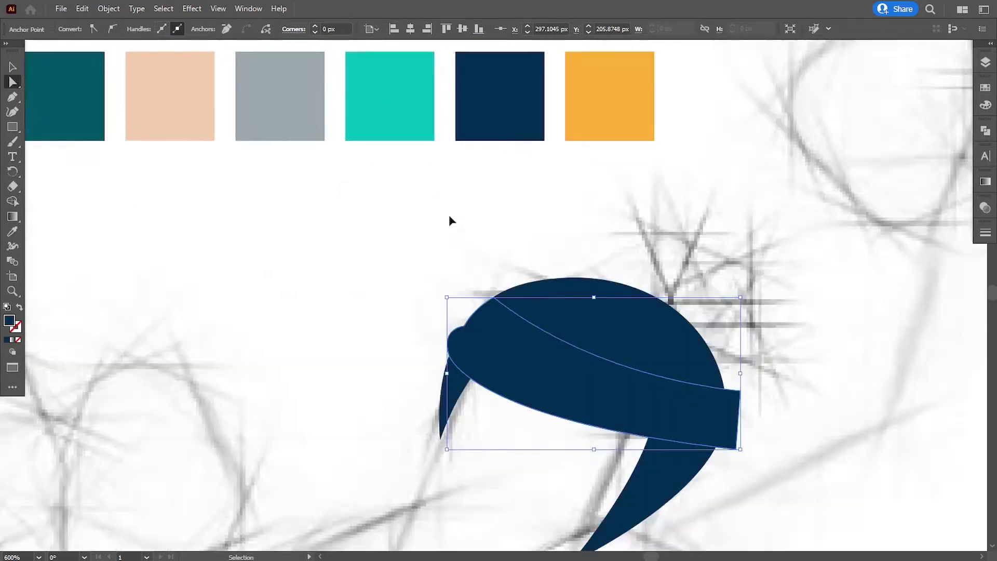
scroll(454, 229, "up", 2)
scroll(378, 279, "down", 5)
scroll(521, 363, "up", 2)
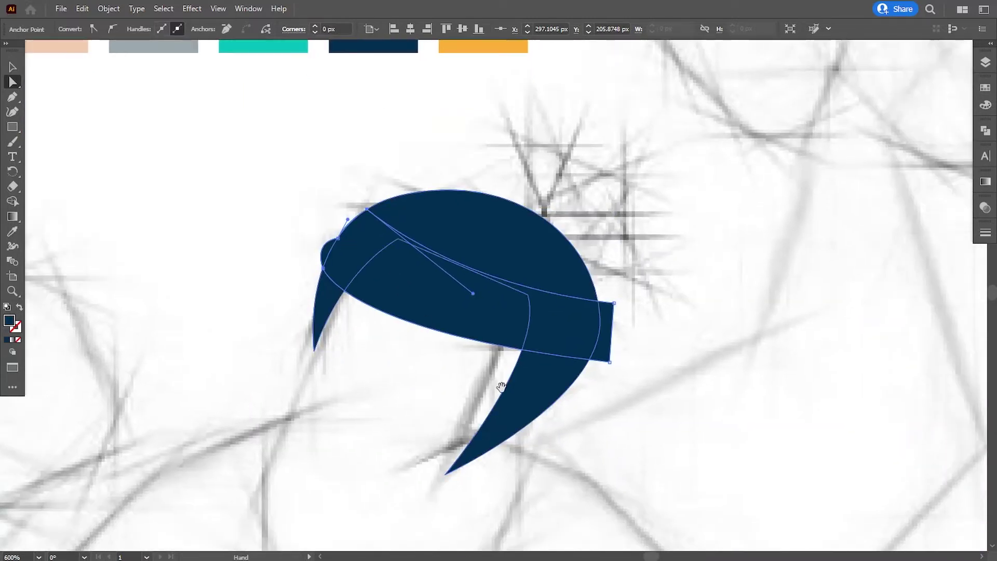
key("ctrl+a")
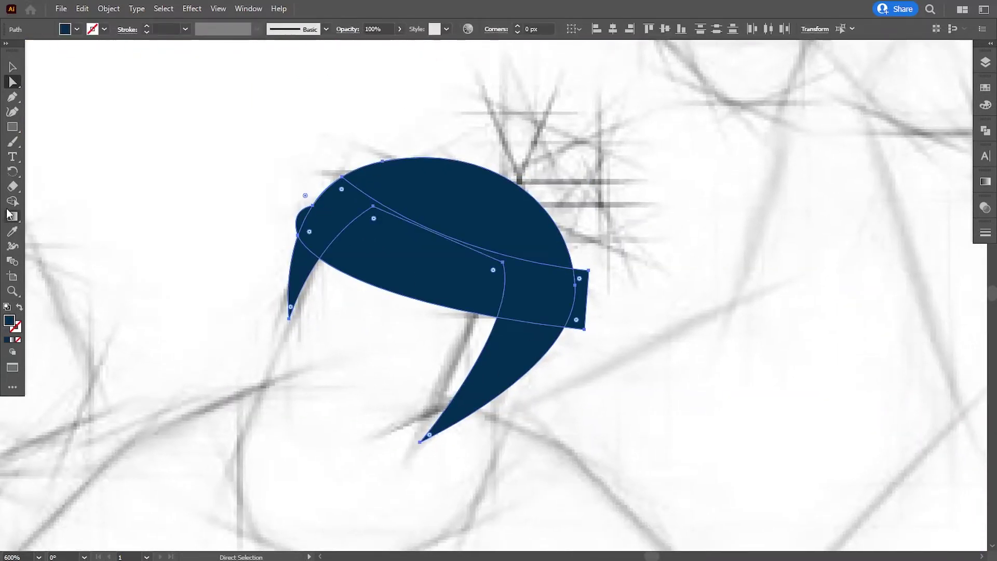
key("shift+m")
left_click(581, 314, "alt")
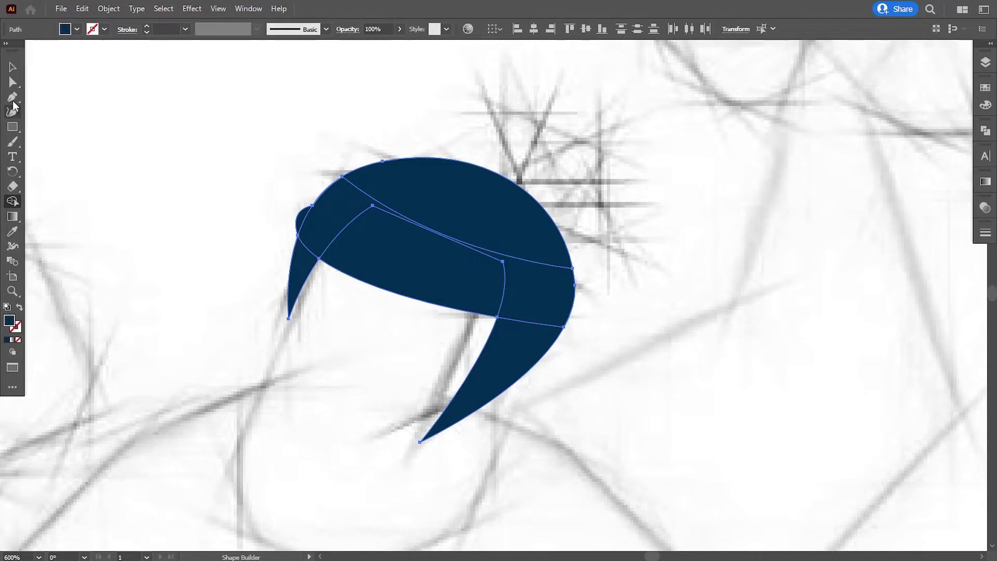
Fill the headband with the grey swatch and deselect it
key("a")
left_click(311, 229)
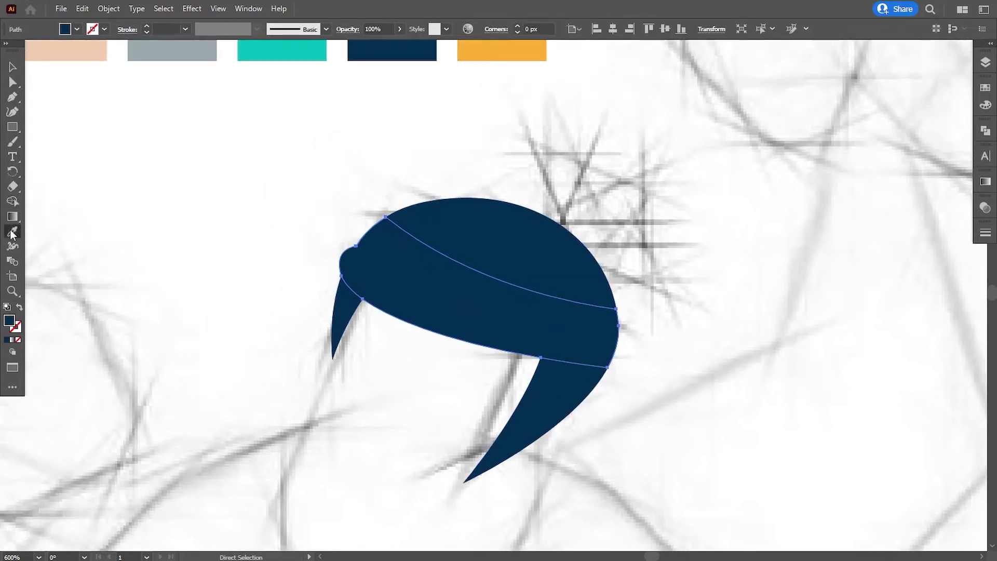
left_click(11, 233)
scroll(138, 220, "up", 2)
left_click(154, 101)
key("v")
key("ctrl+shift+a")
left_click_drag(291, 283, 278, 210)
left_click(12, 96)
Pen-draw a closed face outline from the hair's left tip around the cheek
left_click_drag(320, 285, 336, 359)
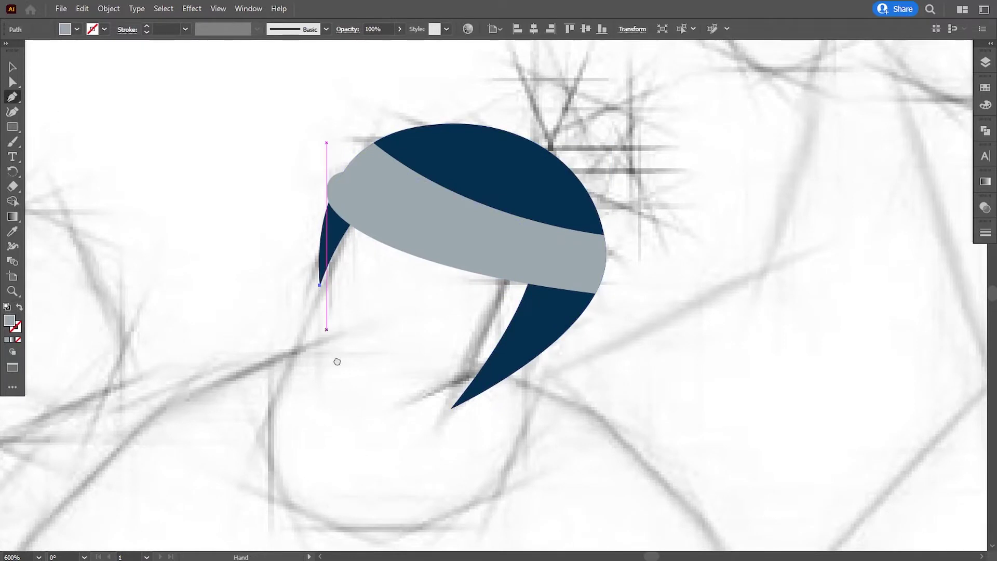
scroll(335, 360, "down", 2)
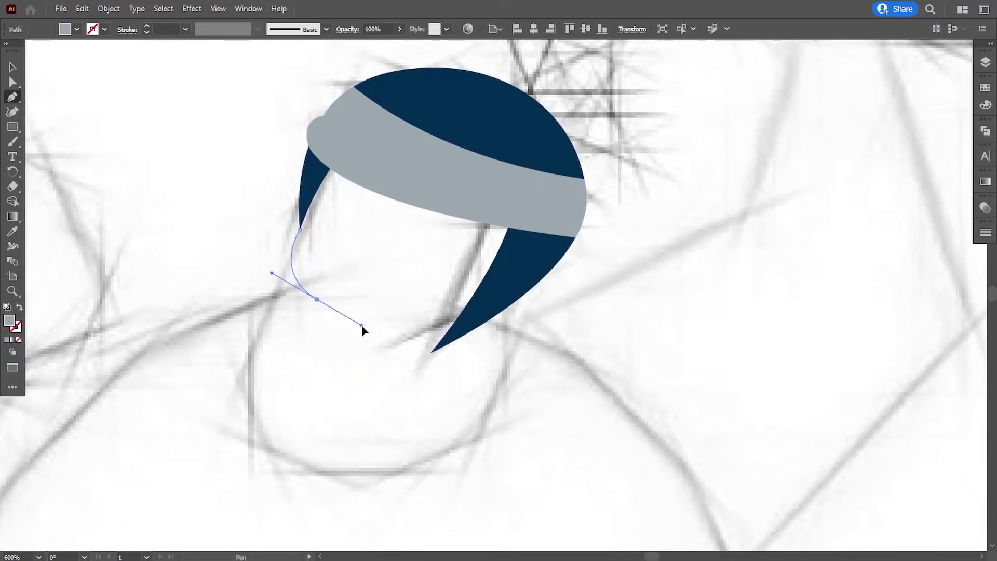
left_click_drag(370, 329, 368, 327)
left_click(317, 299)
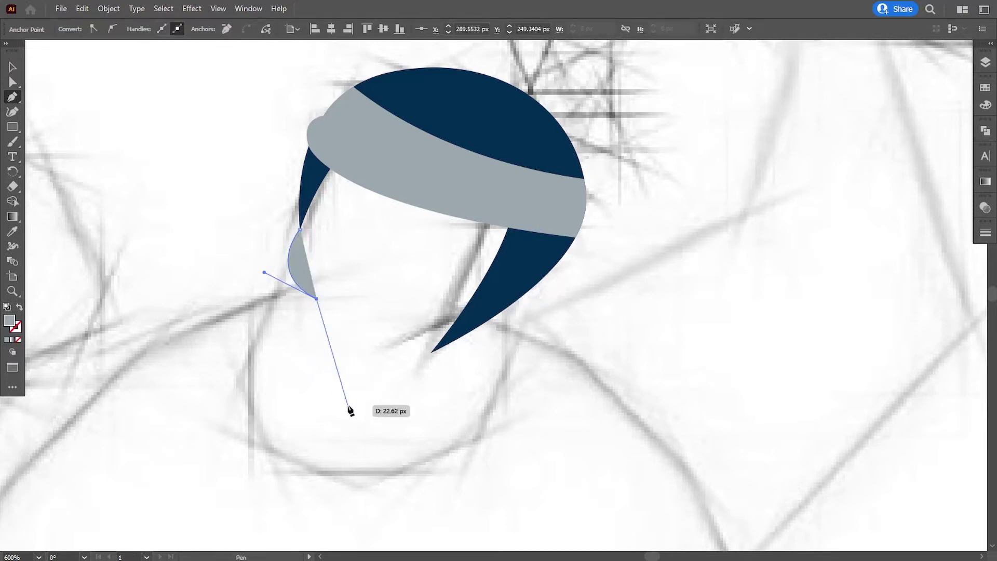
mouse_move(420, 390)
left_mouse_down()
mouse_move(414, 373)
mouse_move(434, 352)
left_mouse_up()
left_click(431, 352)
left_click(507, 291)
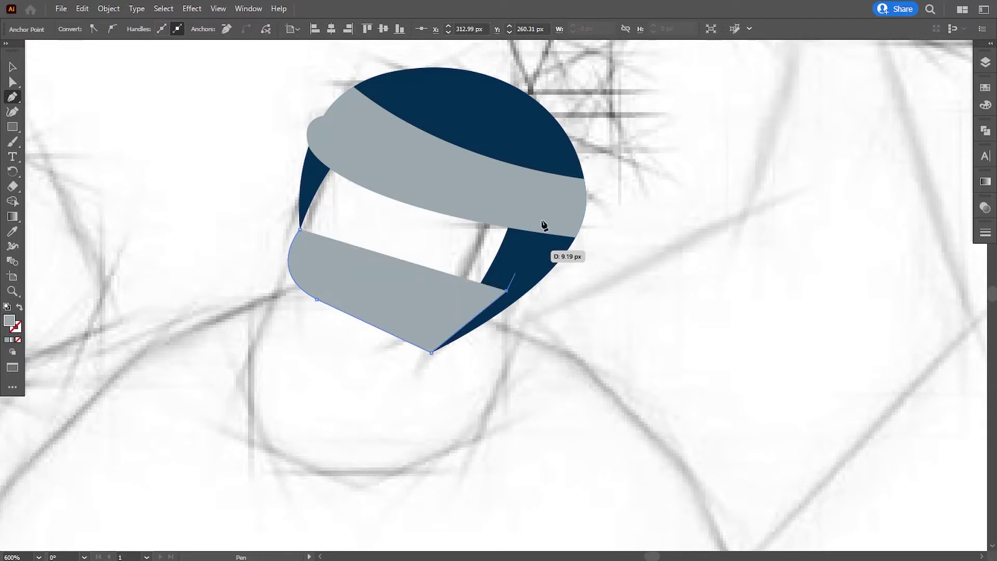
left_click(552, 151)
left_click(365, 111)
left_click(306, 186)
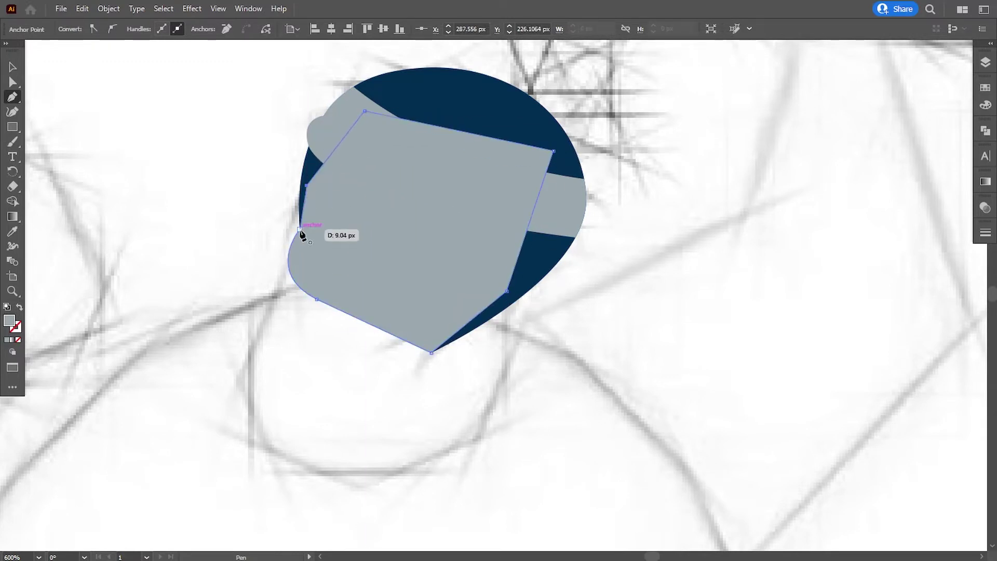
left_click(300, 229)
Fill the face peach and move it behind the headband in Layers
left_click_drag(176, 84, 251, 216)
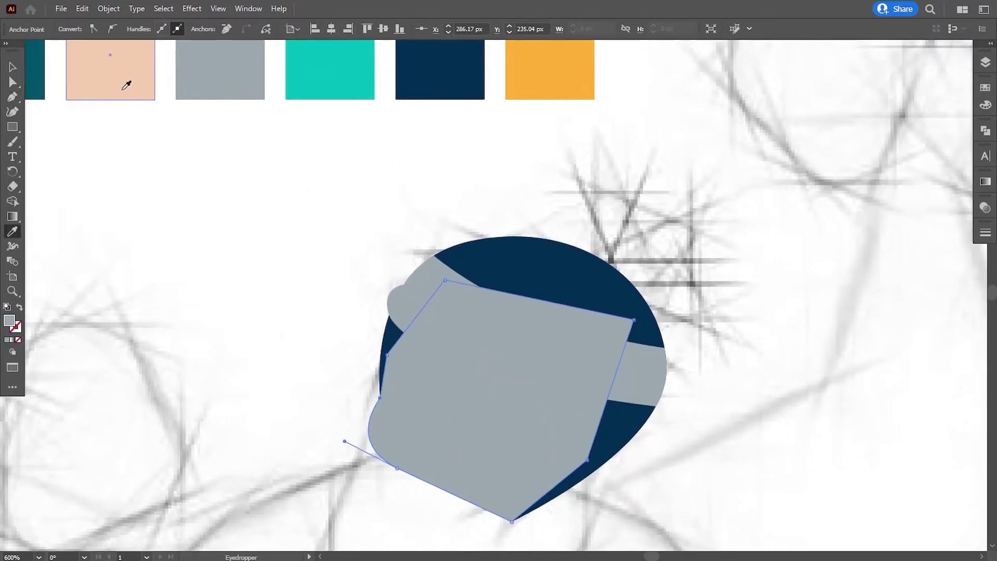
left_click(127, 83)
left_click_drag(381, 326, 351, 272)
key("v")
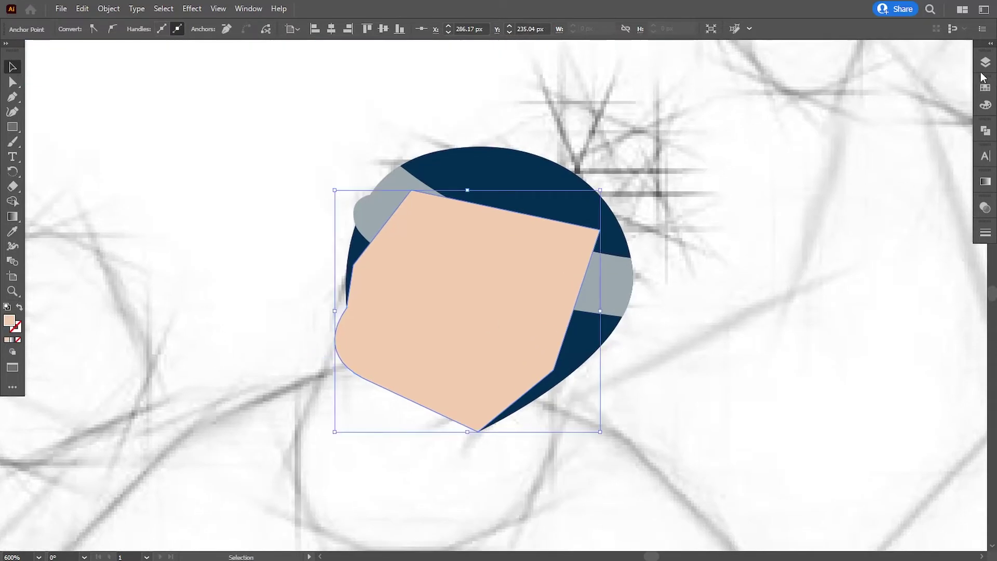
left_click(985, 64)
left_click_drag(914, 89, 913, 121)
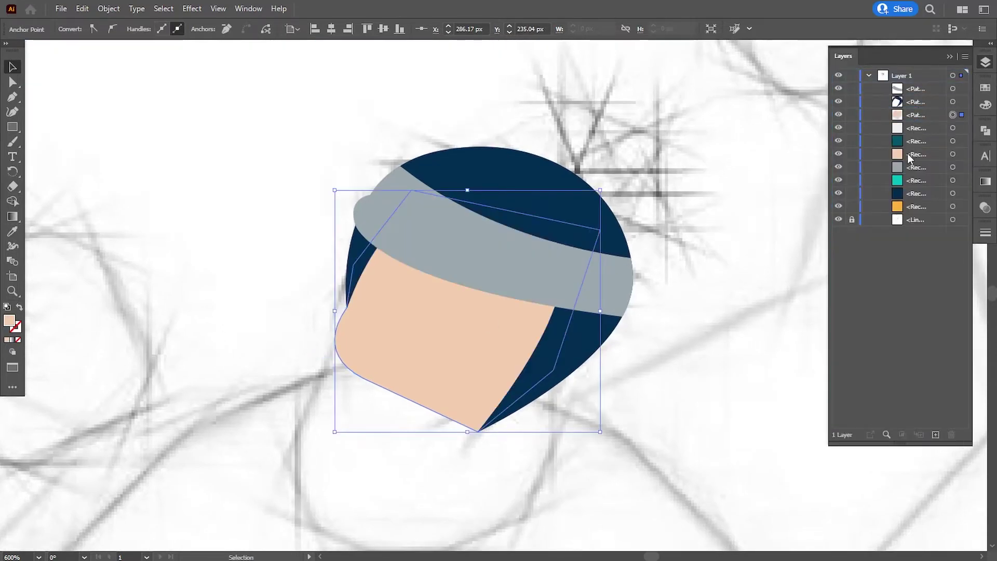
left_click(220, 221)
scroll(219, 222, "down", 3)
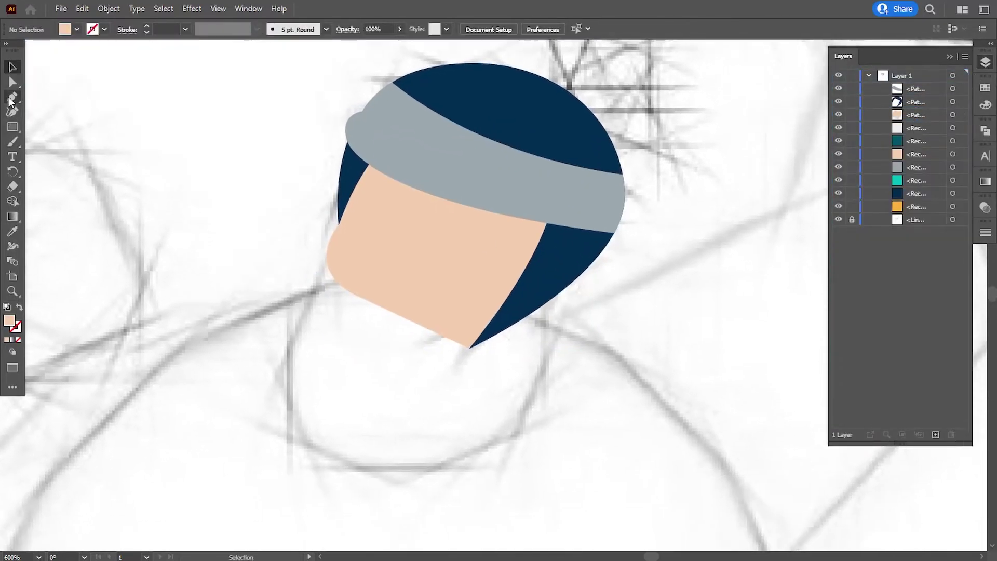
Pen-draw the lower jaw shape and place it beneath the navy hair in Layers
left_click(338, 282)
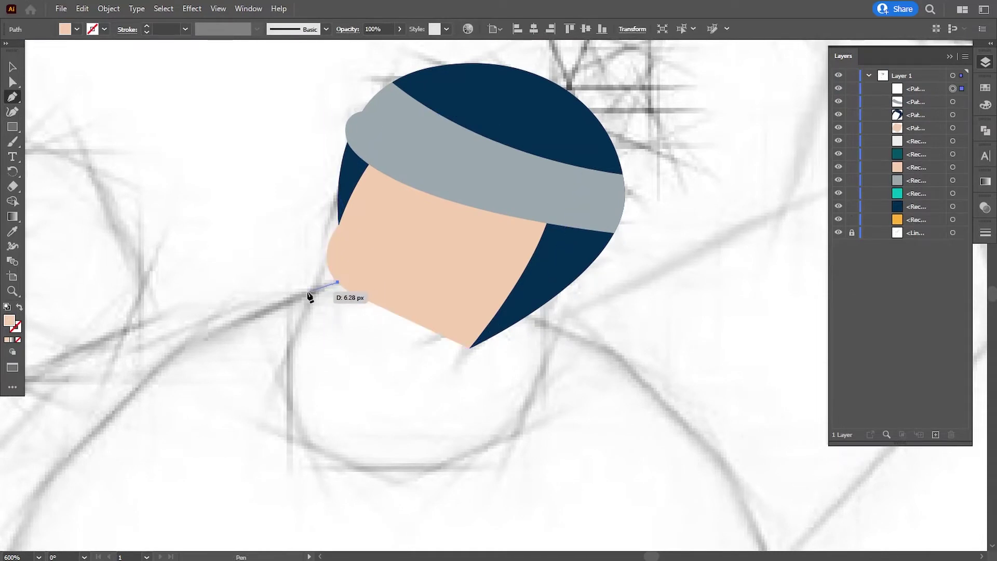
left_click_drag(258, 322, 260, 319)
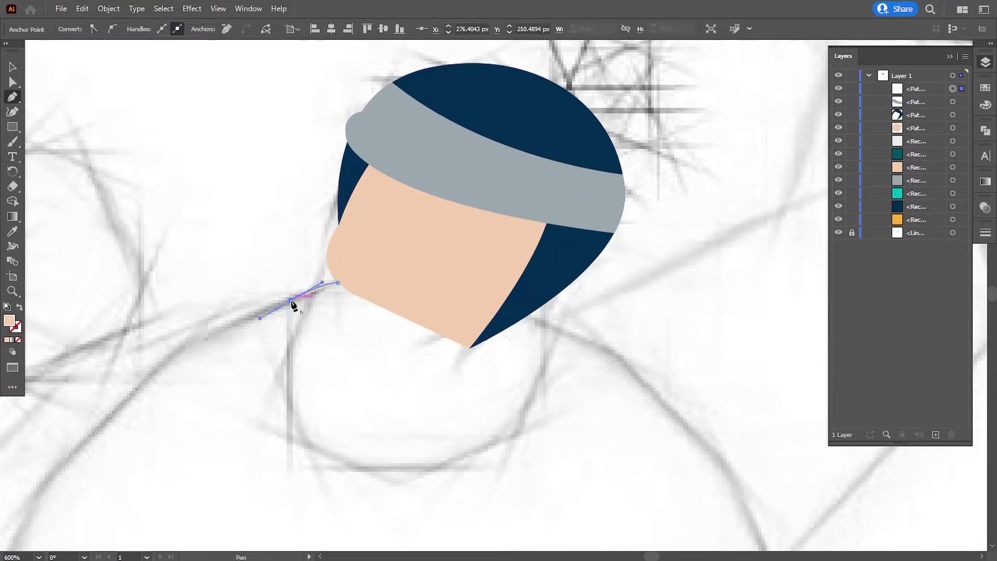
scroll(280, 322, "down", 3)
left_click_drag(287, 378, 360, 432)
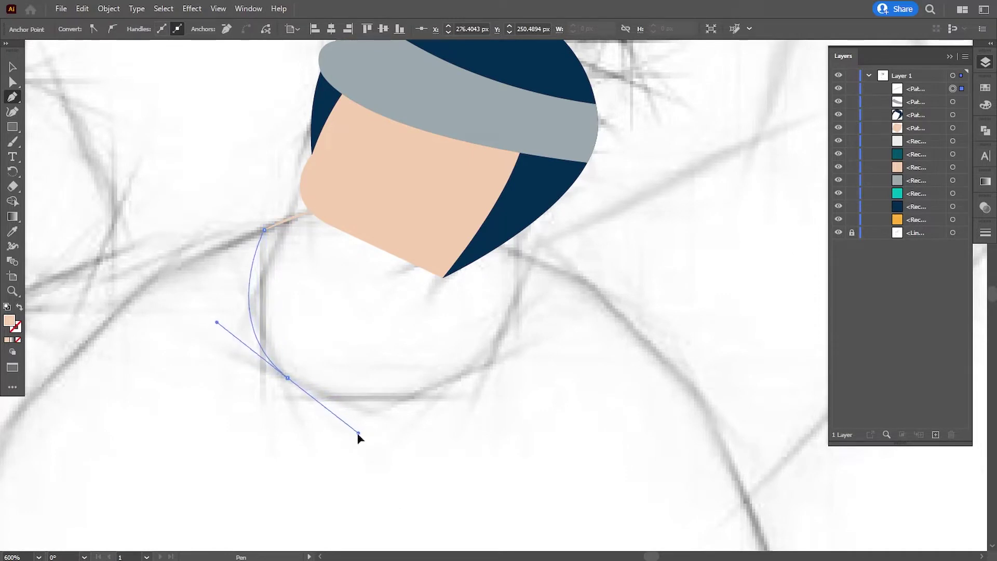
left_click_drag(496, 352, 517, 324)
left_click(496, 352)
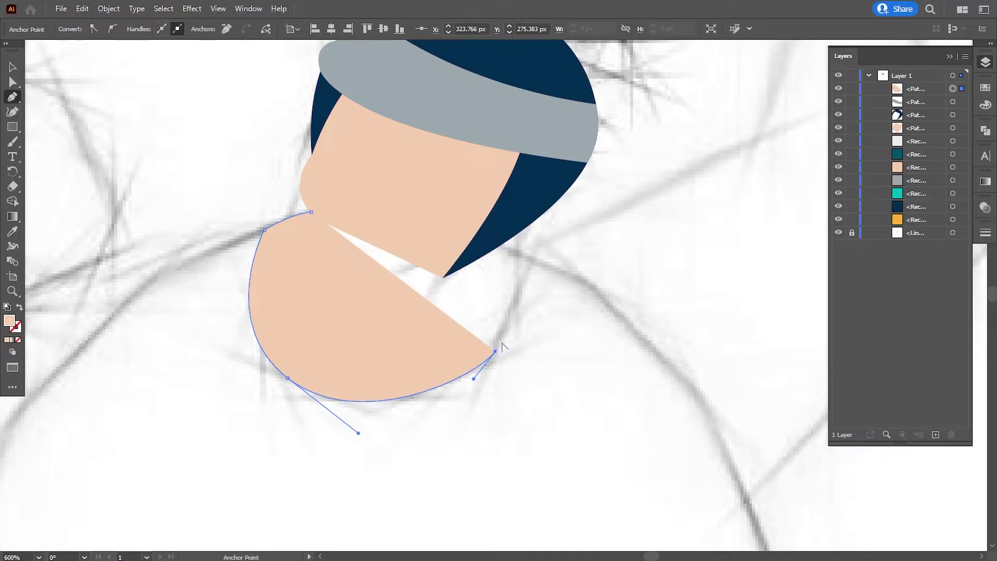
left_click(533, 259)
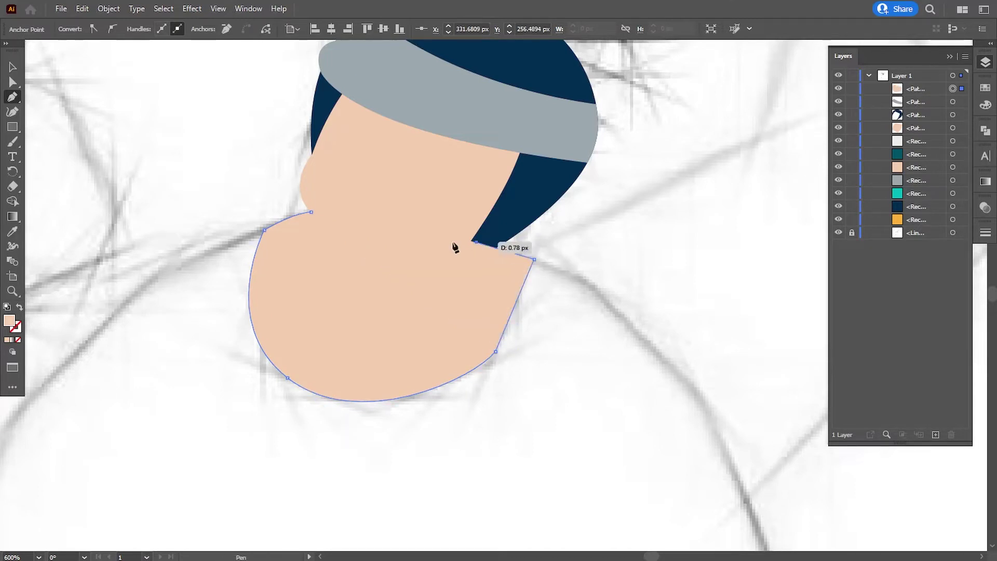
left_click_drag(922, 86, 915, 131)
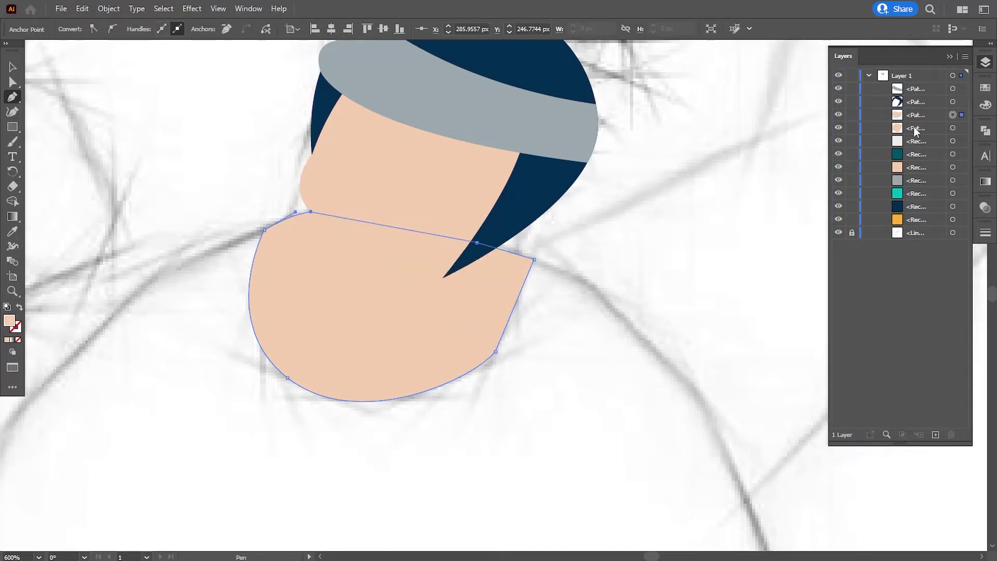
Adjust the lower shape's top-edge point and the upper face's curve near the hair
left_click(13, 83)
mouse_move(477, 242)
left_mouse_down()
mouse_move(443, 240)
mouse_move(440, 229)
left_mouse_up()
left_click(292, 229)
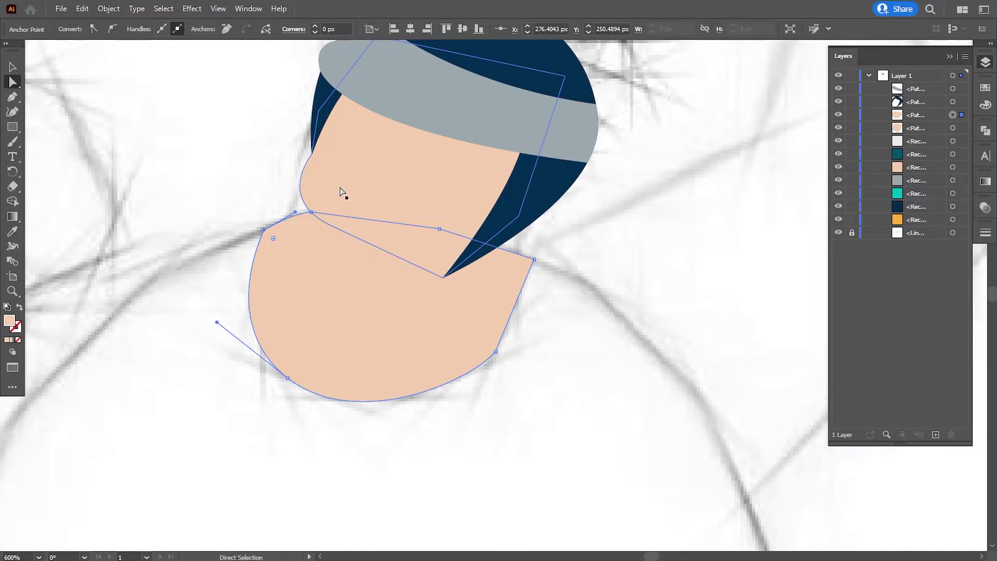
left_click(323, 212)
left_click(329, 224)
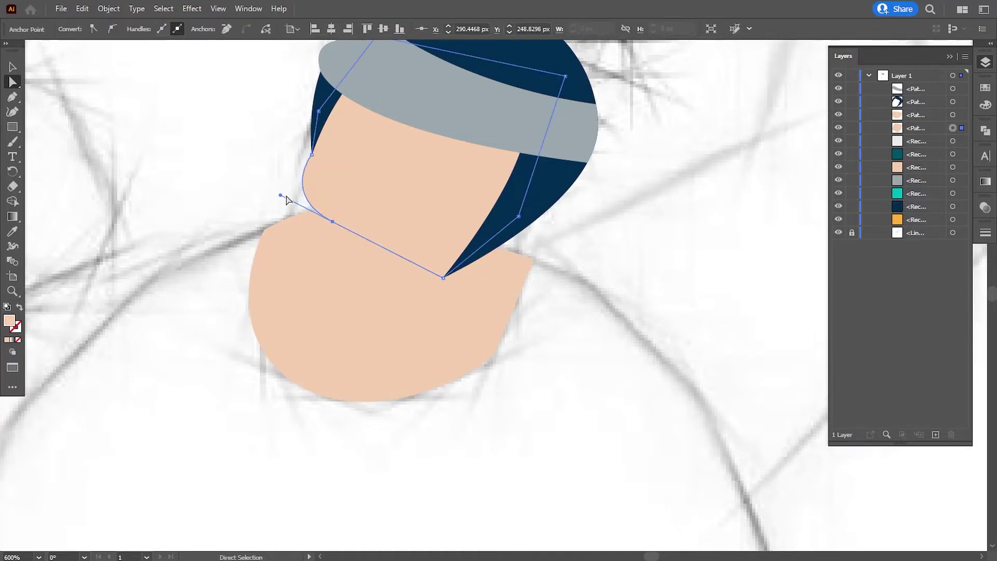
left_click_drag(279, 193, 277, 195)
Reshape the rounded bottom curve of the lower face shape
left_click(335, 350)
left_click(490, 351)
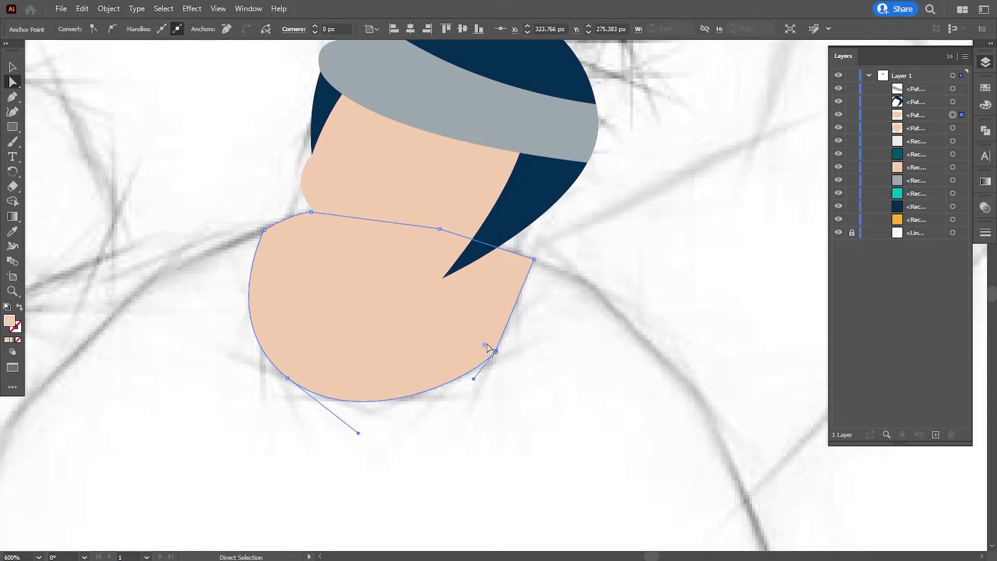
left_click(289, 377)
left_click(549, 383)
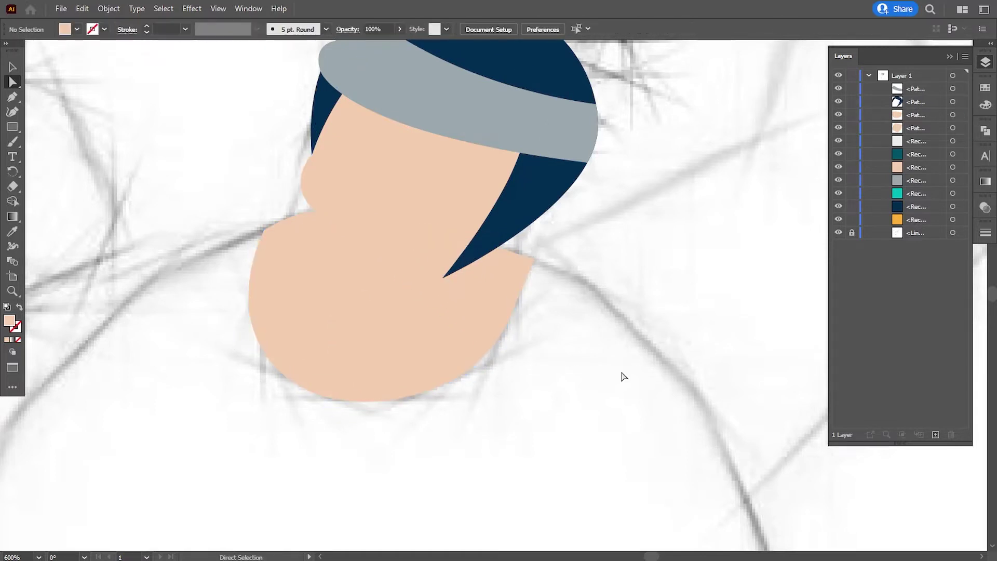
left_click(418, 381)
left_click(466, 381)
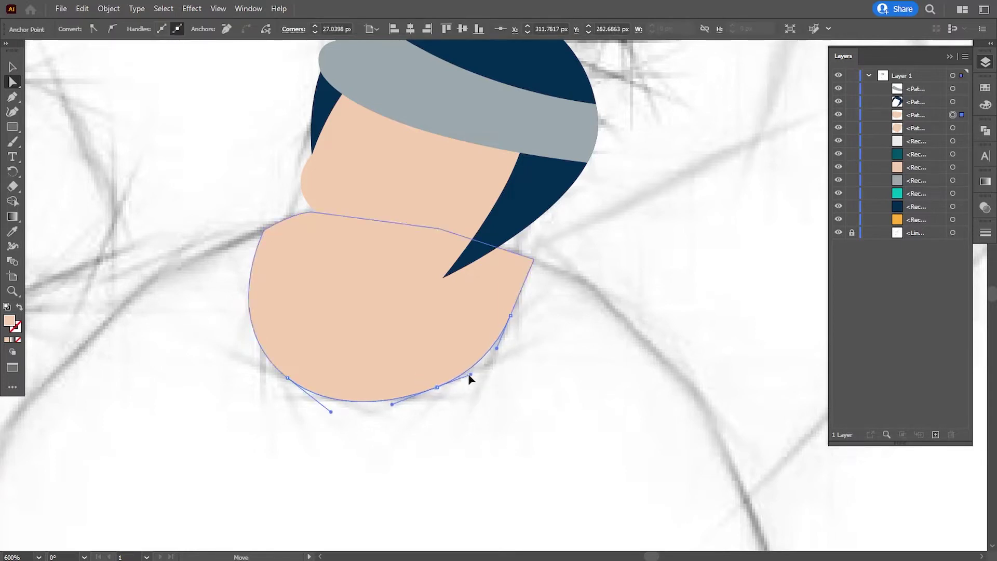
left_click_drag(470, 374, 467, 375)
Deselect everything and scroll the view back over the head
left_click(688, 292)
left_click(407, 381)
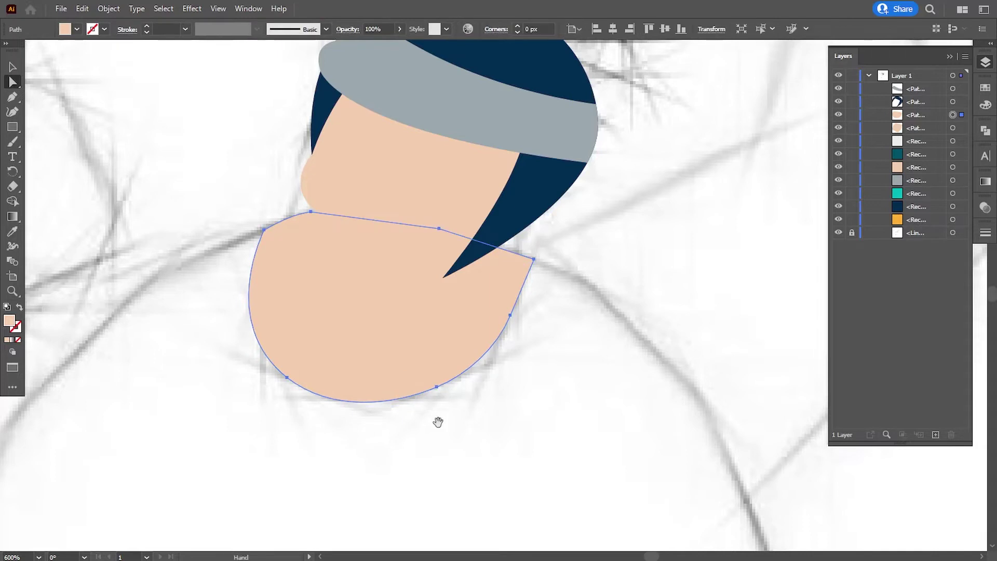
scroll(685, 295, "left", 1)
left_click(685, 295)
scroll(443, 330, "left", 2)
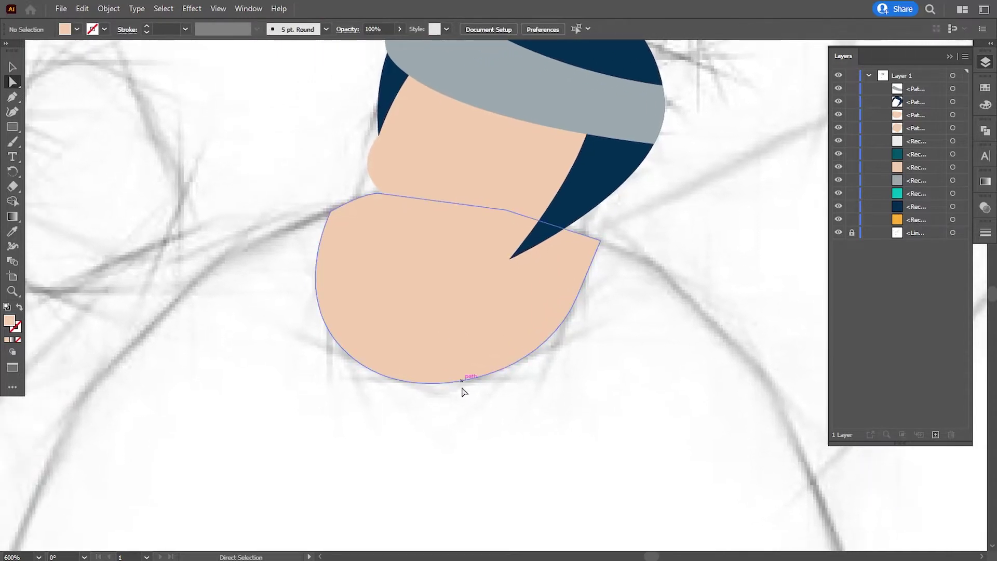
scroll(458, 410, "down", 1)
scroll(444, 407, "right", 1)
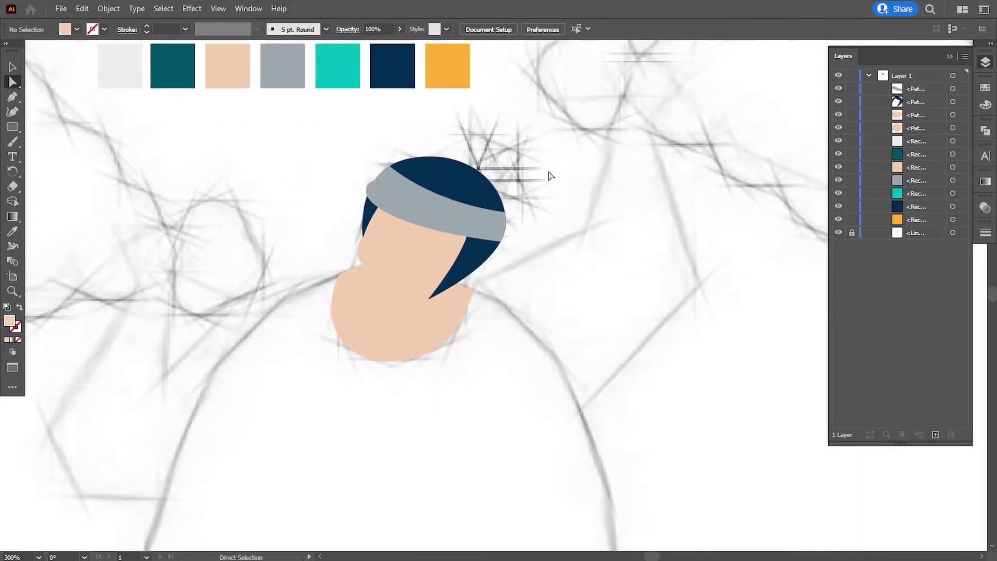
scroll(550, 176, "up", 1)
scroll(550, 176, "up", 2)
scroll(549, 176, "up", 2)
Pen-draw a small triangle above the head and adjust its bottom point
left_click(13, 98)
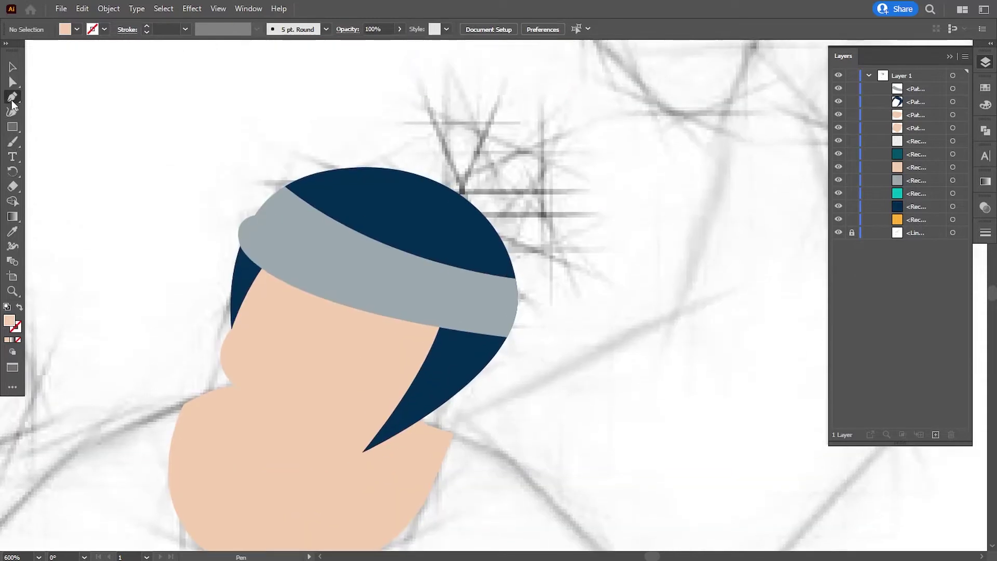
left_click(436, 123)
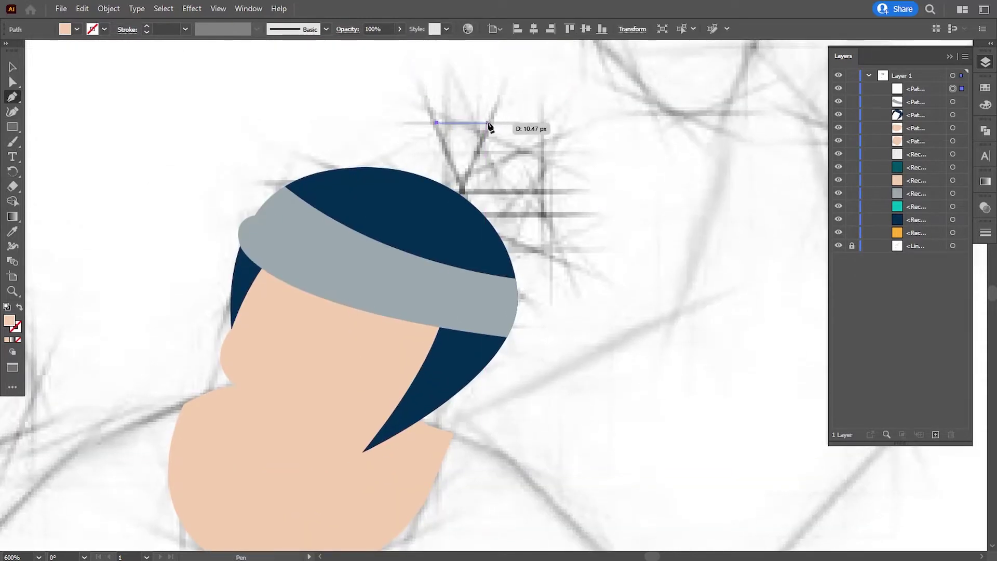
left_click(487, 123)
left_click(467, 173)
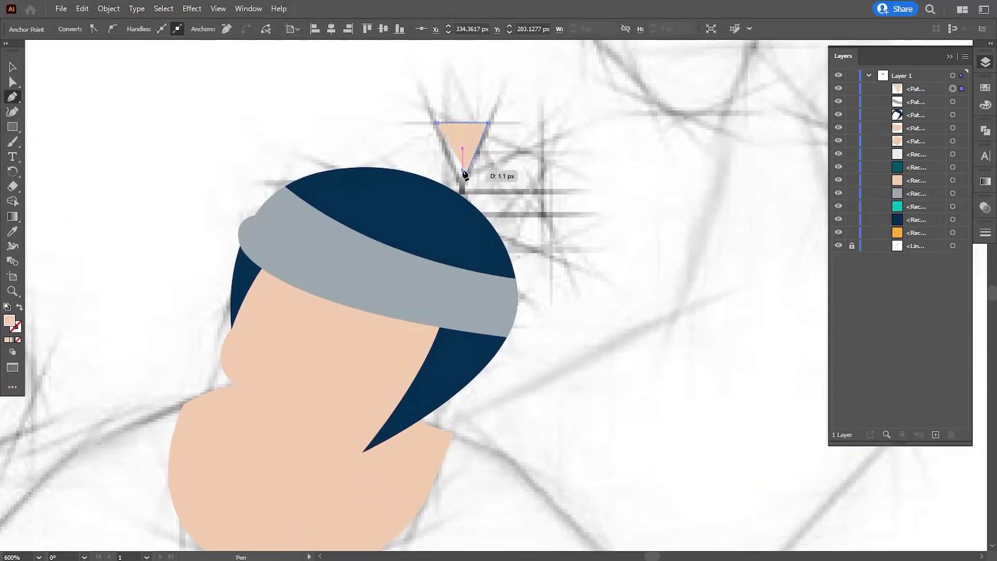
left_click(13, 83)
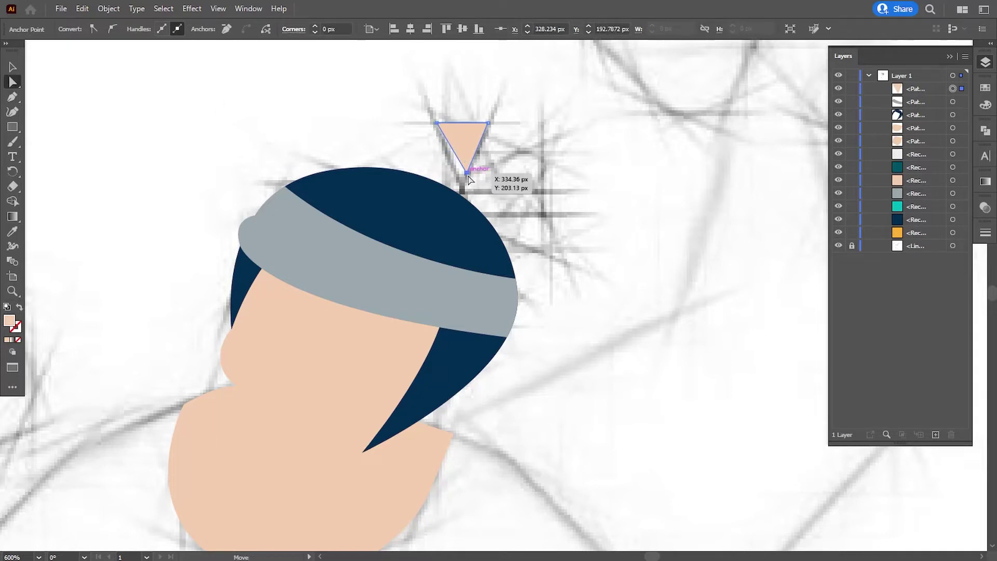
left_click_drag(469, 179, 463, 182)
Duplicate the triangle and nudge the three copies into a fanned burst
key("p")
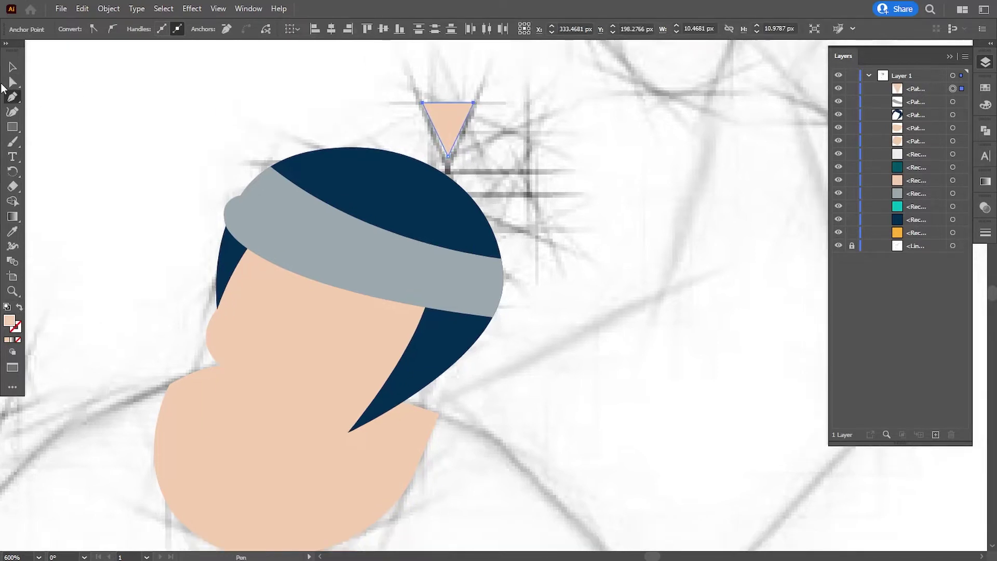
left_click(12, 67)
mouse_move(455, 122)
left_mouse_down()
mouse_move(533, 162)
mouse_move(512, 146)
mouse_move(551, 242)
left_mouse_up()
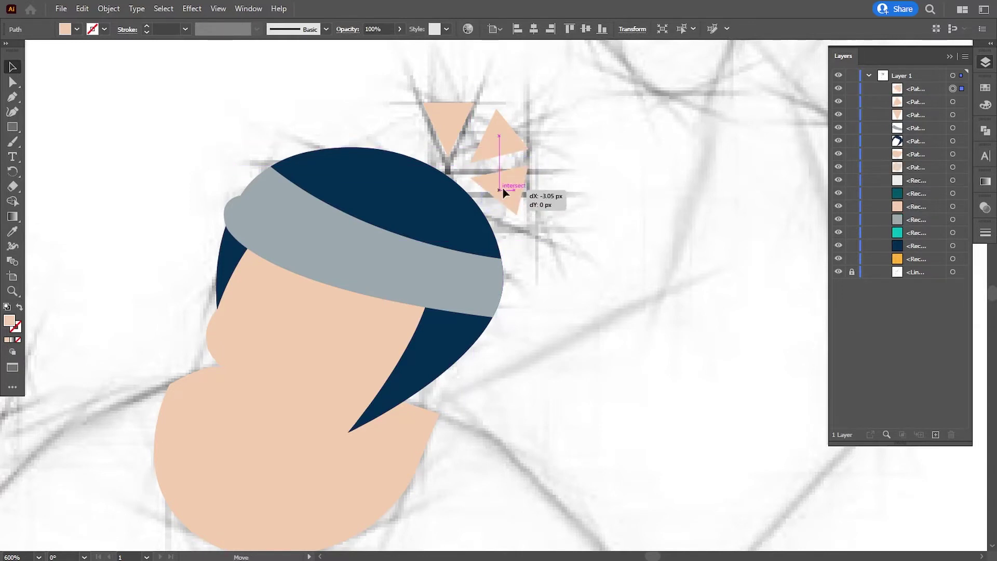
left_click_drag(503, 188, 504, 189)
left_click_drag(506, 144, 500, 136)
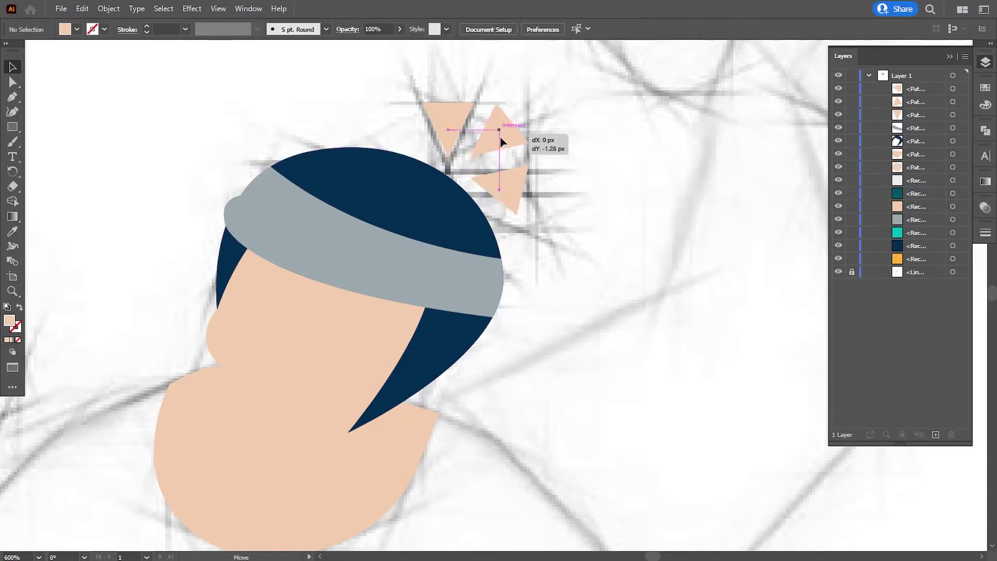
left_click_drag(521, 200, 519, 194)
left_click(571, 188)
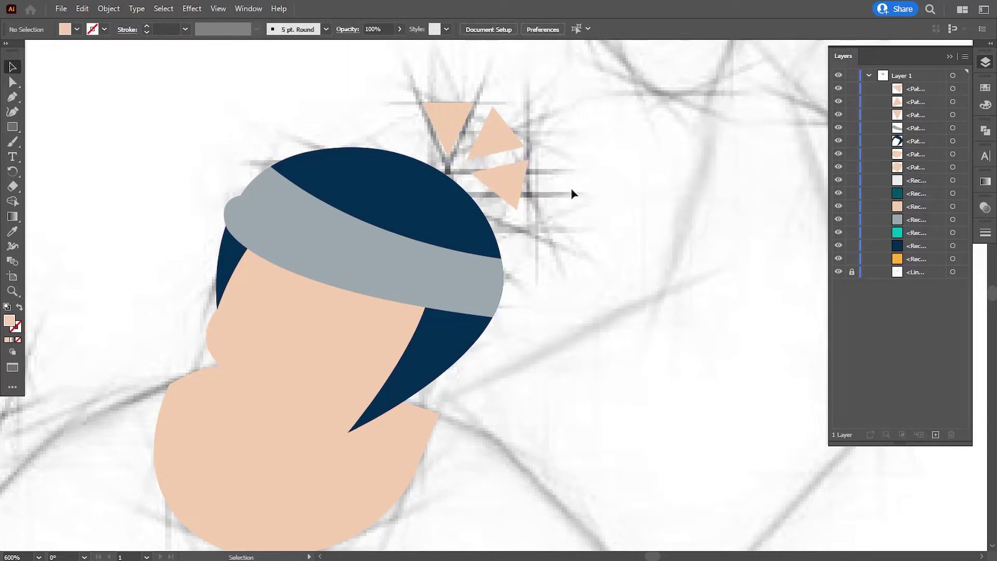
left_click(486, 150)
Zoom in on the triangles and shift the lower triangle slightly right
key("ctrl+equal")
key("ctrl+equal")
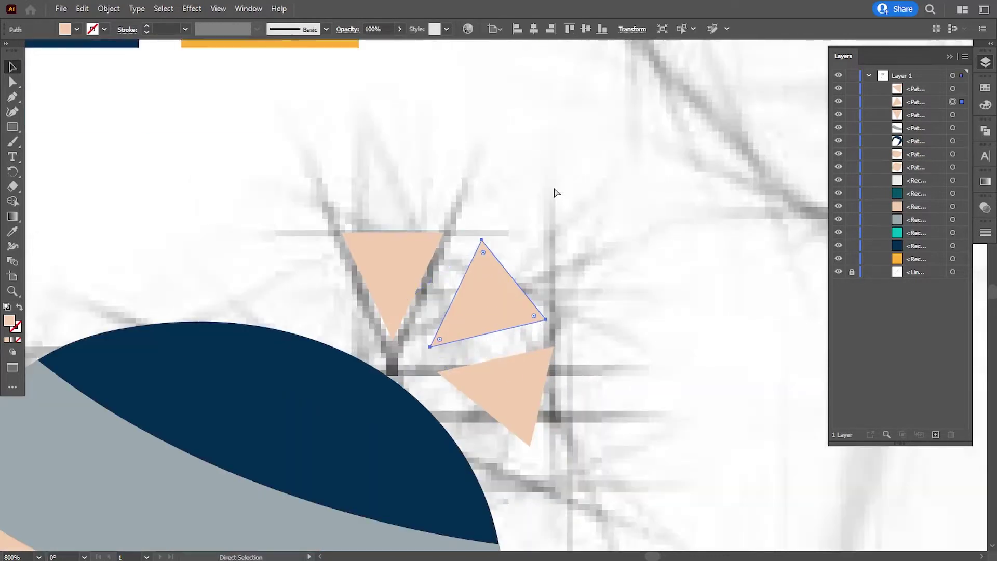
left_click_drag(508, 311, 508, 317)
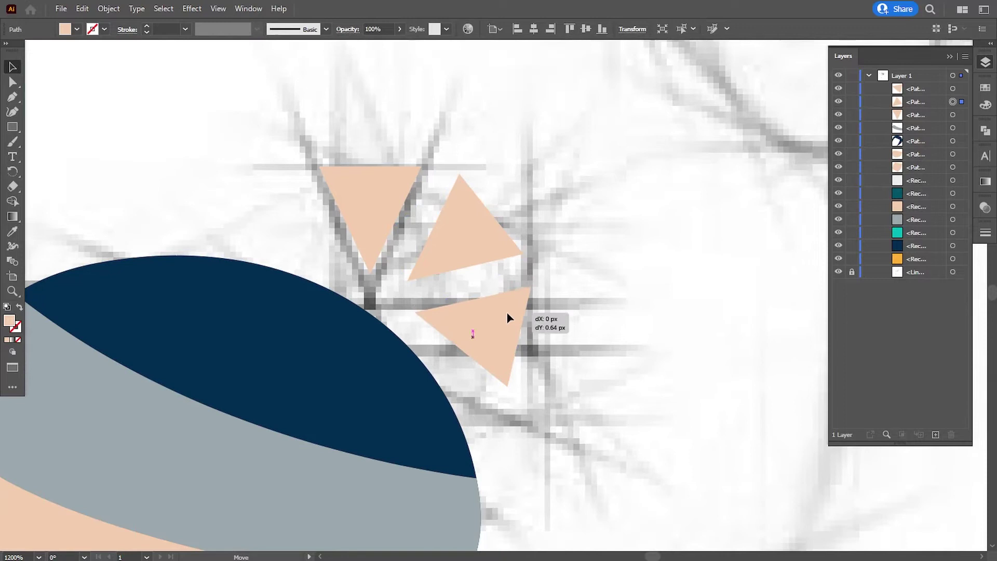
scroll(519, 312, "down", 1)
left_click(565, 301)
left_click(491, 228)
left_click(13, 82)
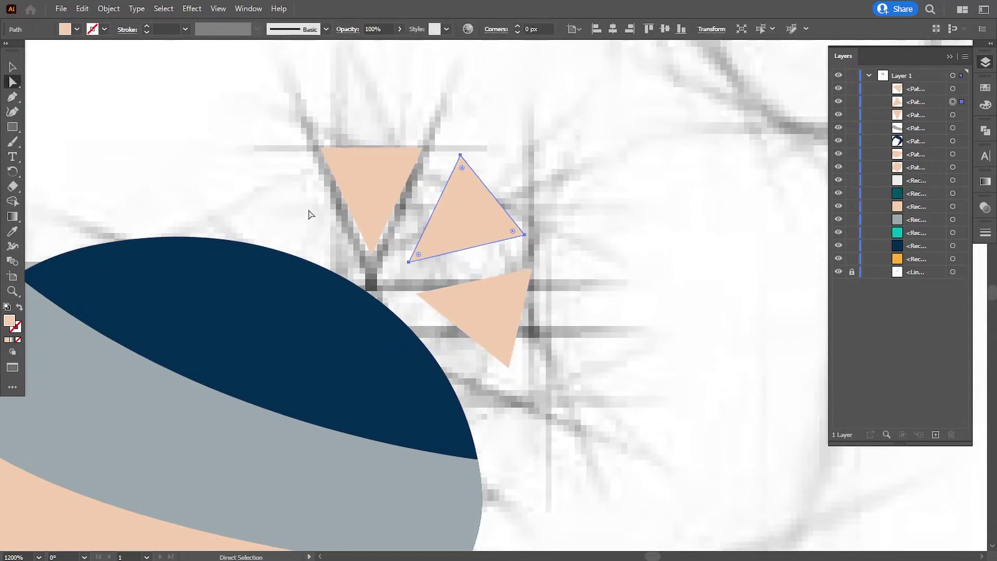
left_click_drag(363, 209, 363, 209)
left_click(461, 236)
left_click(473, 301)
left_click_drag(475, 303, 481, 304)
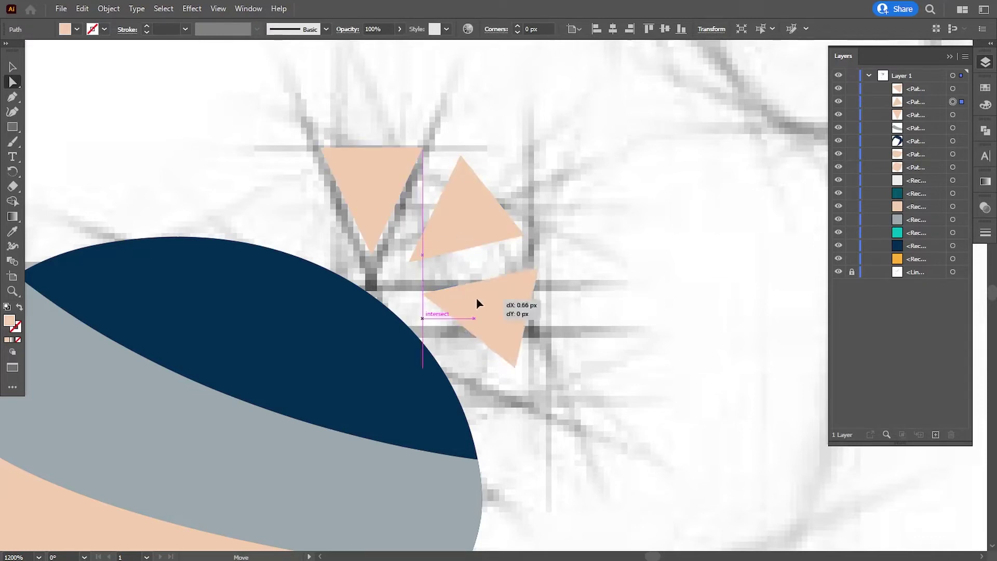
Round the upper, right and lower triangles into teardrops via their corner widgets
left_click(420, 149)
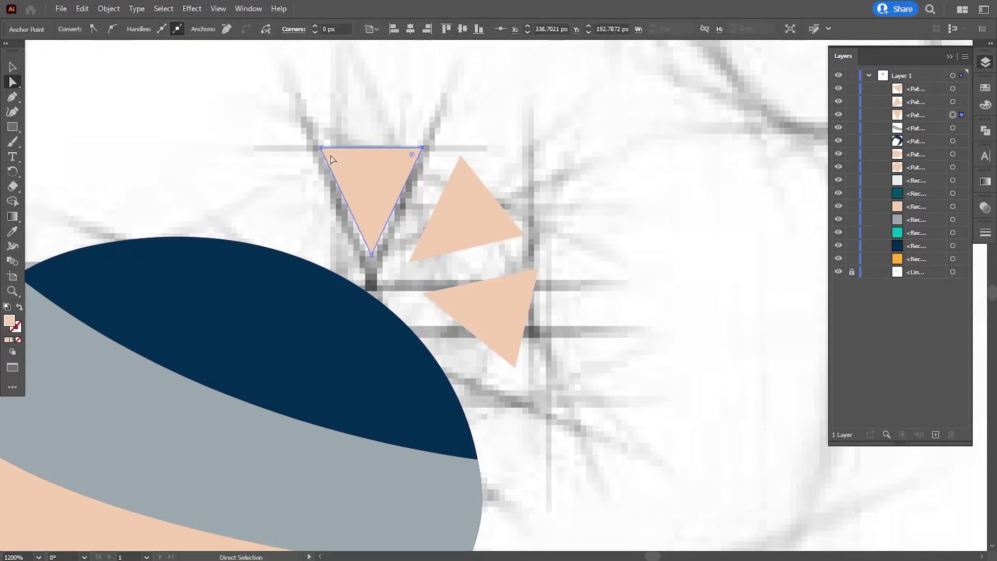
left_click(320, 149, "shift")
left_click_drag(410, 154, 379, 212)
left_click(483, 218)
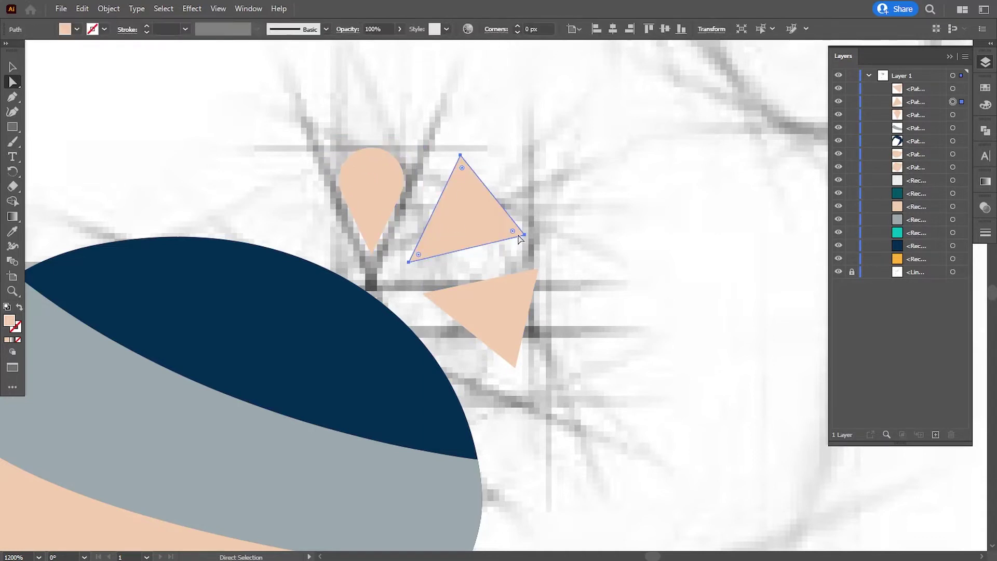
left_click(461, 156, "shift")
left_click_drag(461, 168, 467, 216)
left_click(538, 270)
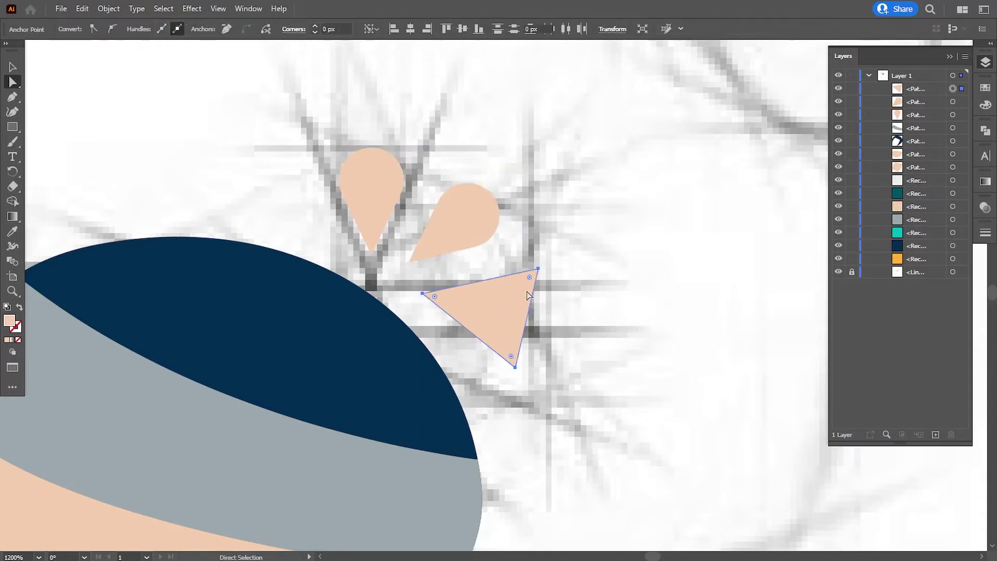
left_click(515, 367, "shift")
left_click_drag(512, 361, 449, 330)
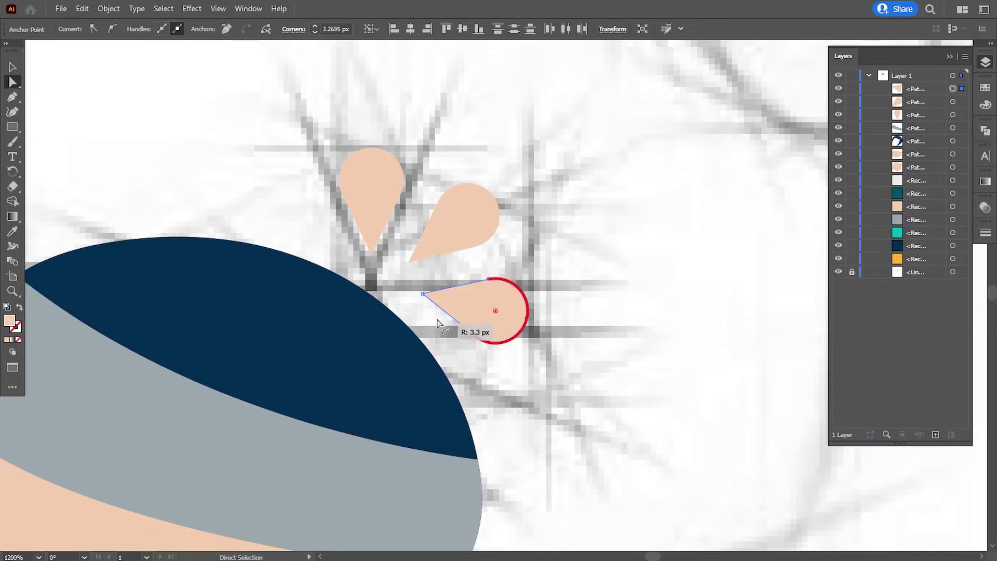
left_click(558, 383)
Select all three teardrops and fill them with the dark teal swatch
key("ctrl+minus")
key("ctrl+minus")
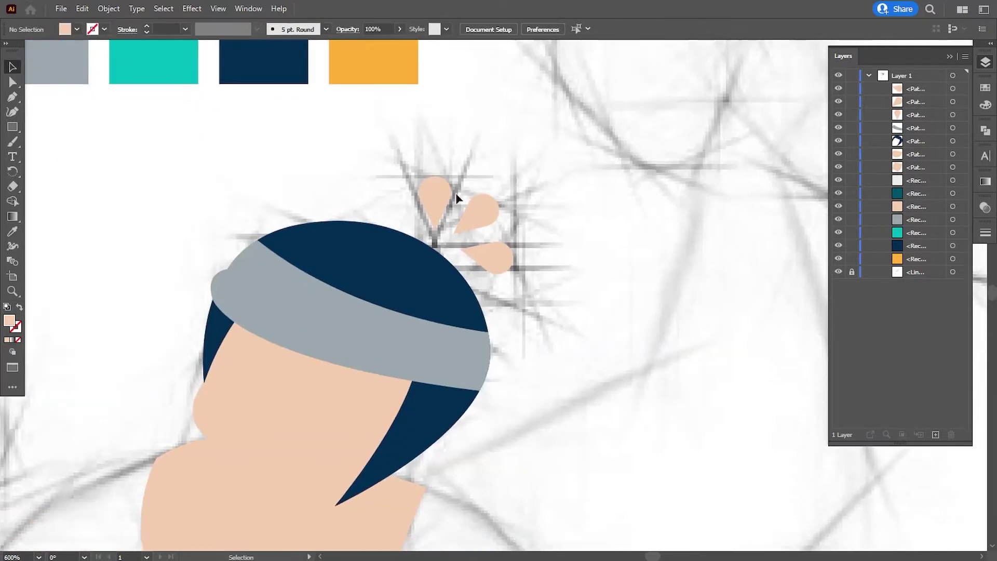
left_click_drag(456, 194, 490, 246)
left_click(11, 234)
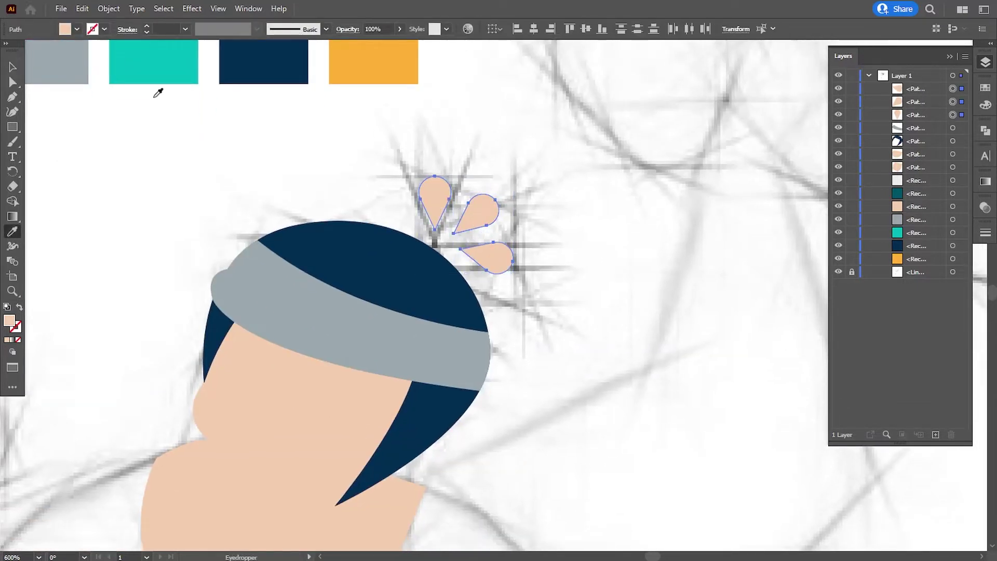
scroll(232, 162, "up", 3)
scroll(232, 163, "left", 5)
left_click(55, 128)
Deselect the teardrops, zoom out, and briefly hide the sketch to check the artwork
left_click(12, 66)
scroll(267, 227, "down", 2)
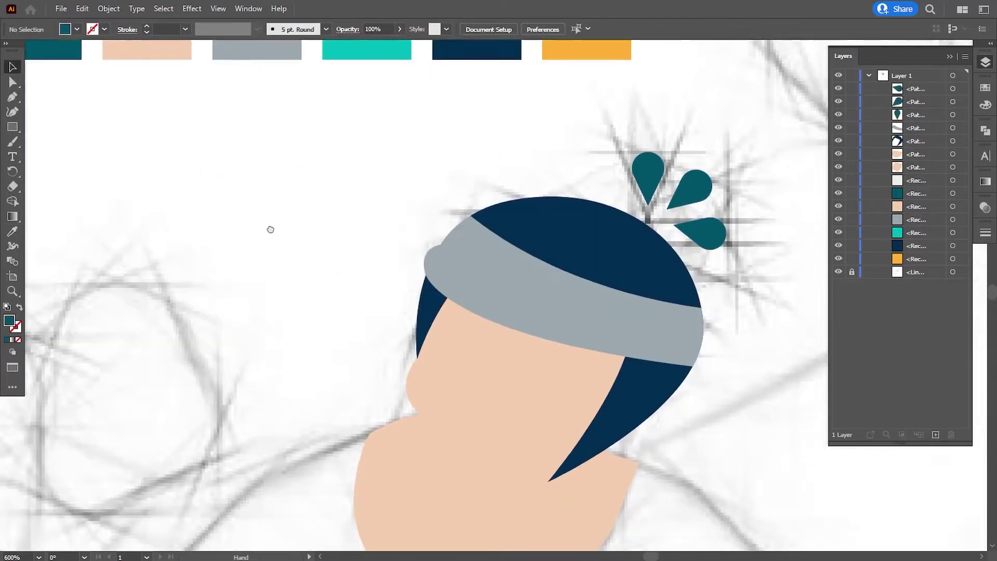
scroll(374, 297, "down", 2)
key("ctrl+minus")
key("ctrl+minus")
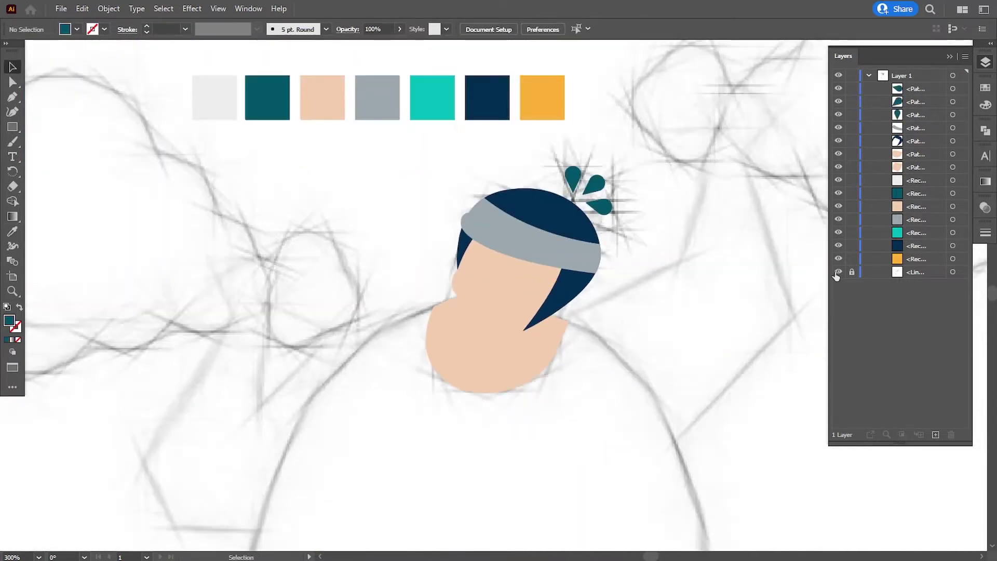
left_click(839, 272)
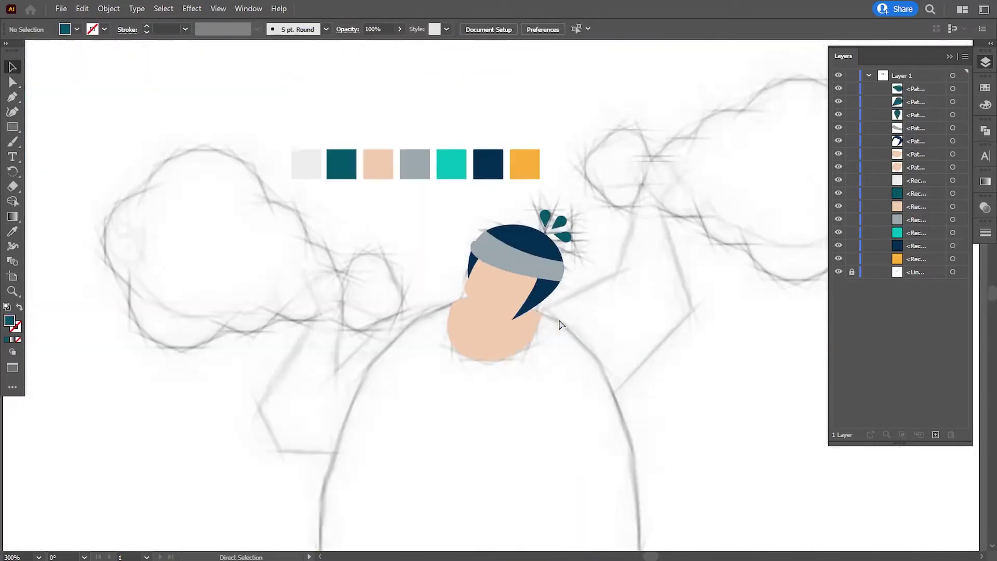
left_click_drag(426, 352, 462, 330)
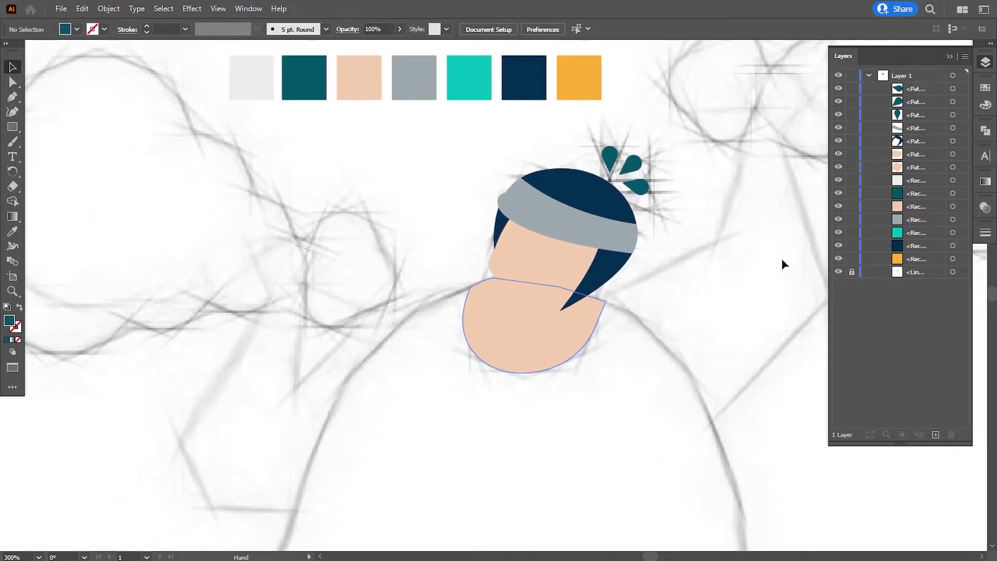
scroll(439, 267, "down", 3)
scroll(280, 239, "down", 1)
Trace the torso's left side and bottom edge with curved Pen anchors
left_click(11, 99)
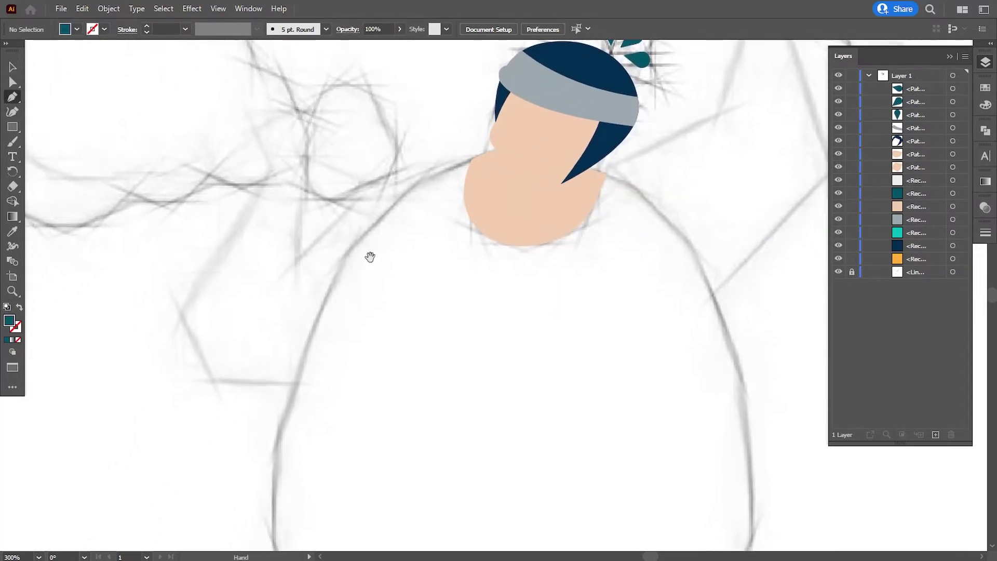
left_click(474, 162)
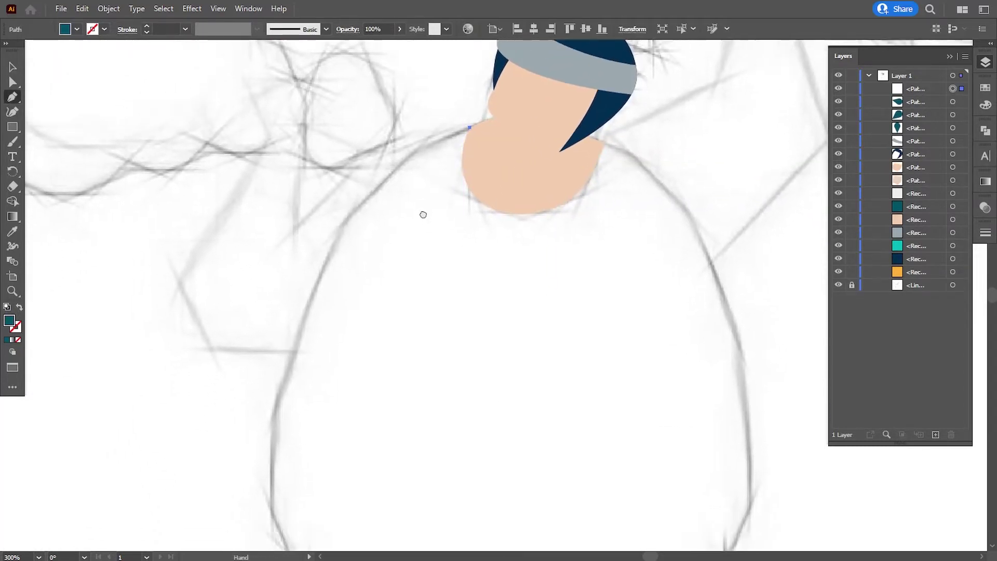
left_click_drag(306, 305, 270, 408)
left_click(306, 305)
scroll(306, 309, "down", 5)
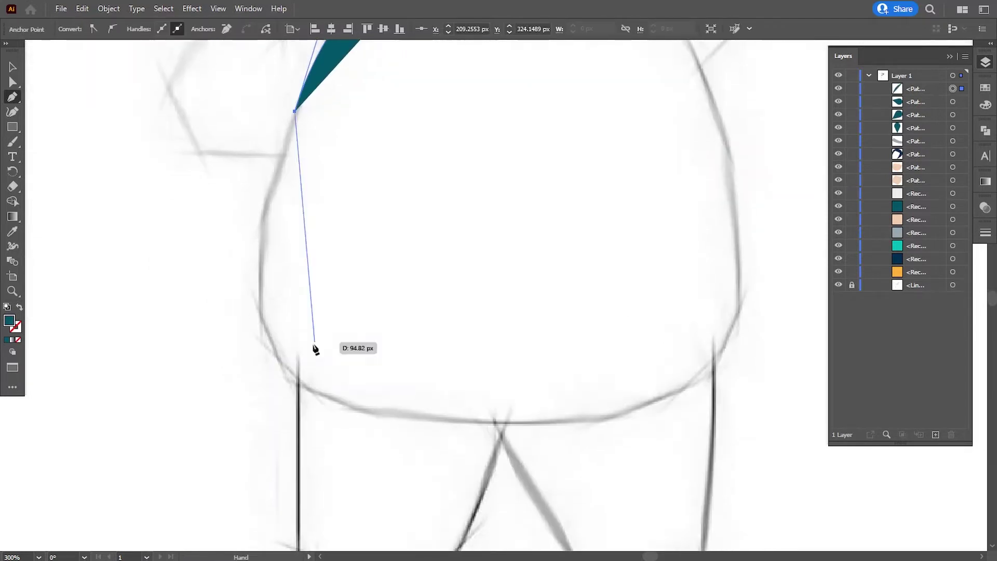
left_click_drag(275, 353, 320, 482)
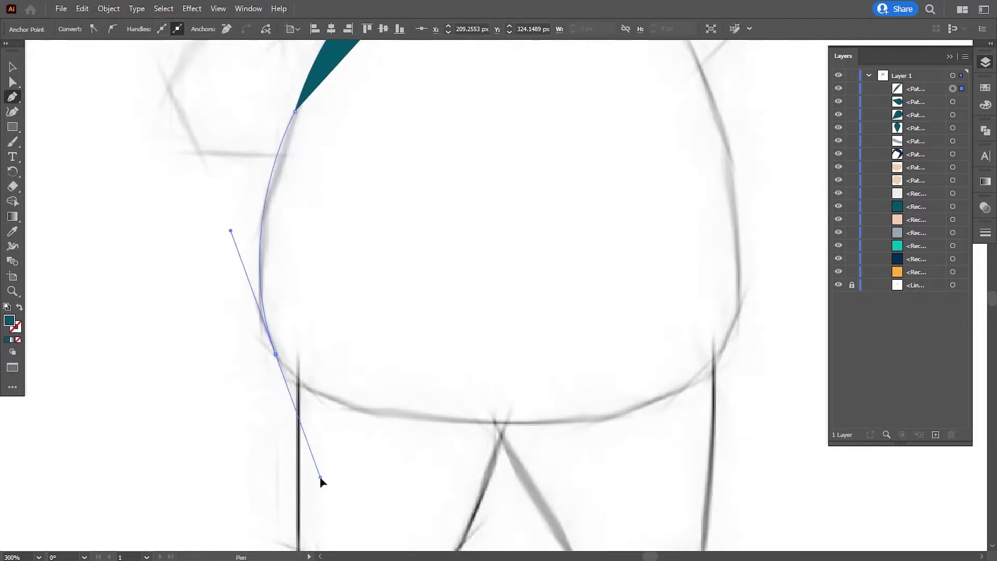
left_click(276, 354)
left_click_drag(456, 420, 573, 404)
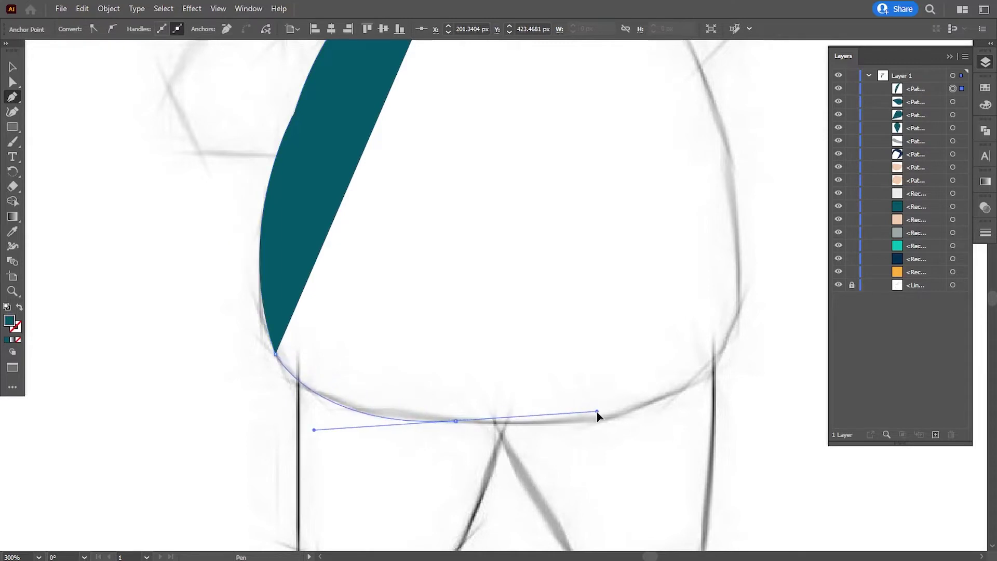
left_click(456, 421)
left_click_drag(694, 383, 761, 316)
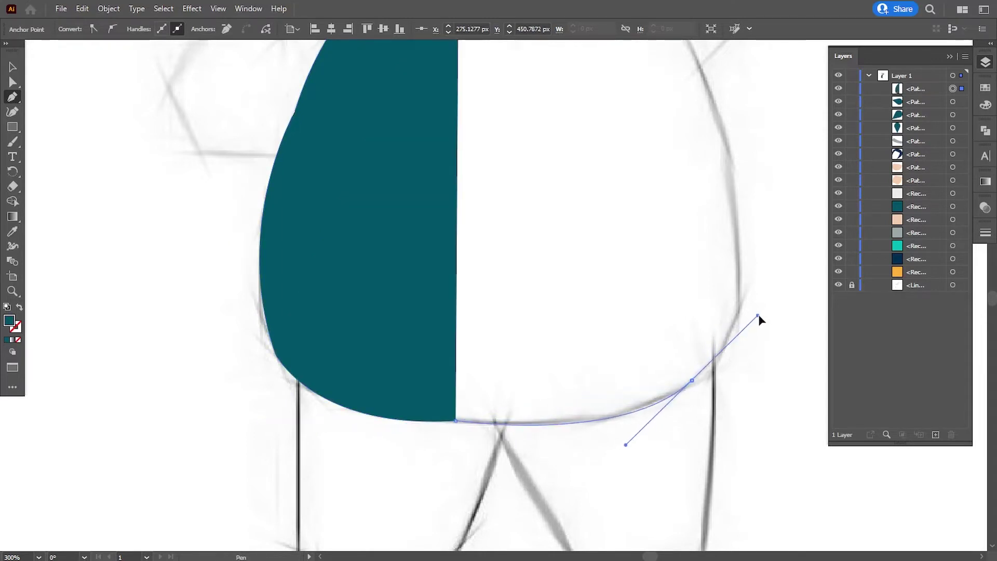
Trace the torso's right side to the neck, close it, and move it behind the face
left_click(694, 382)
mouse_move(742, 251)
left_mouse_down()
mouse_move(607, 323)
mouse_move(586, 204)
left_mouse_up()
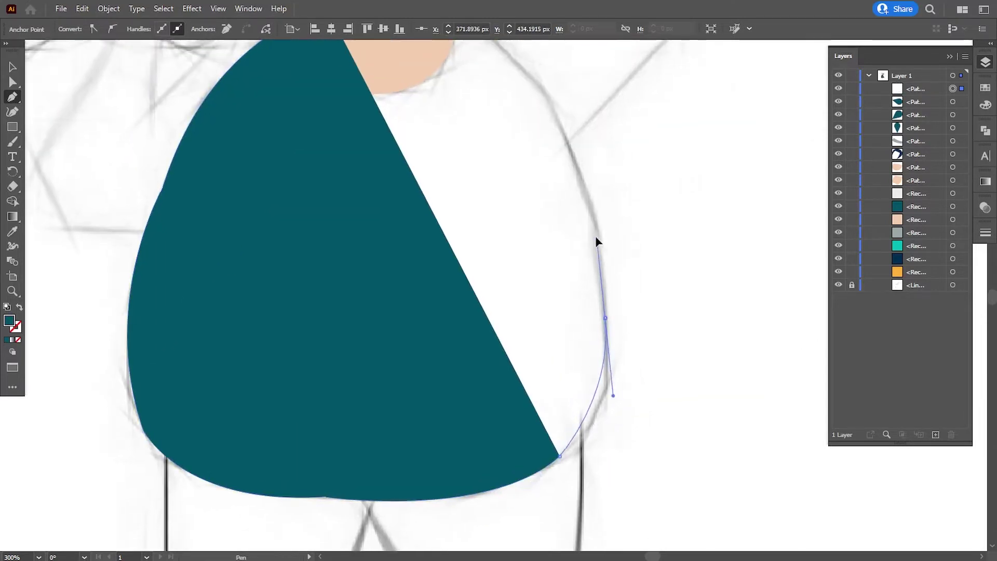
left_click(605, 318, "alt")
left_click_drag(569, 253, 603, 378)
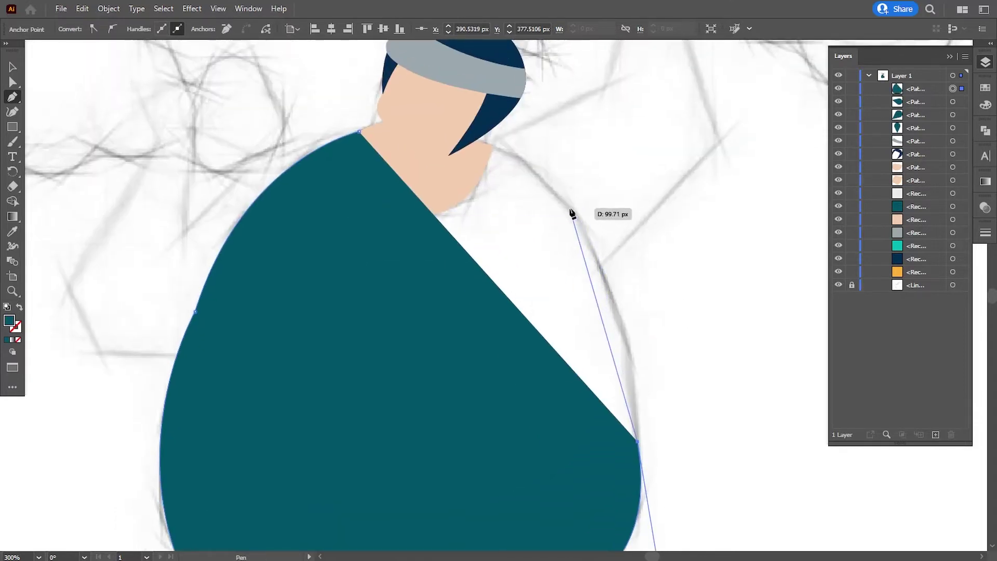
left_click_drag(571, 209, 494, 94)
left_click(569, 210, "alt")
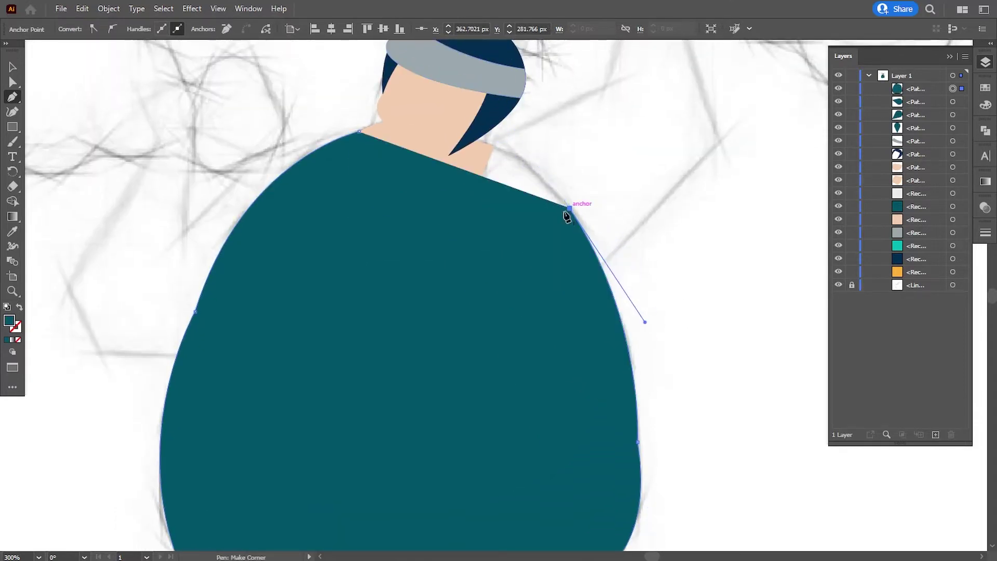
mouse_move(502, 159)
left_mouse_down()
mouse_move(516, 245)
mouse_move(470, 226)
left_mouse_up()
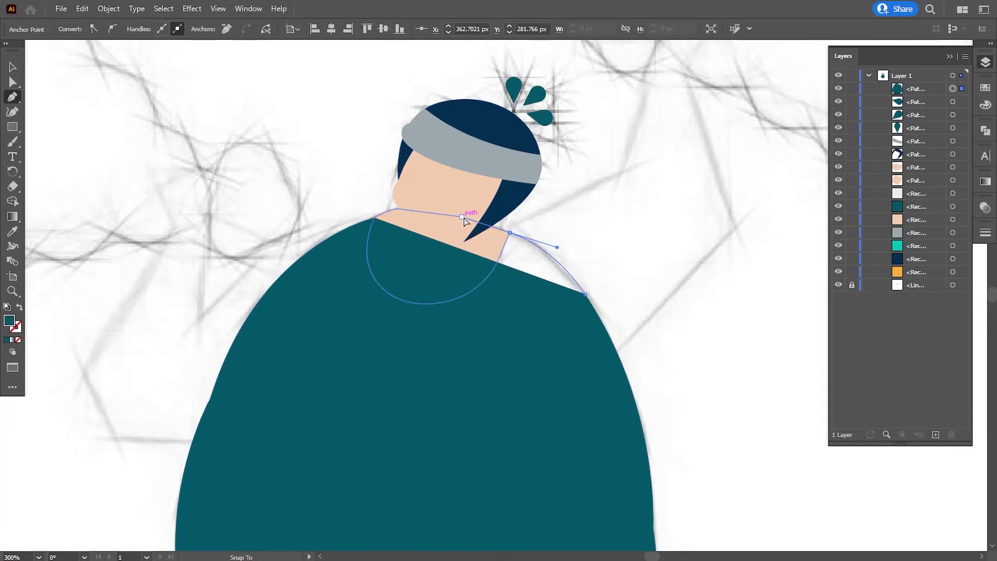
left_click(374, 218)
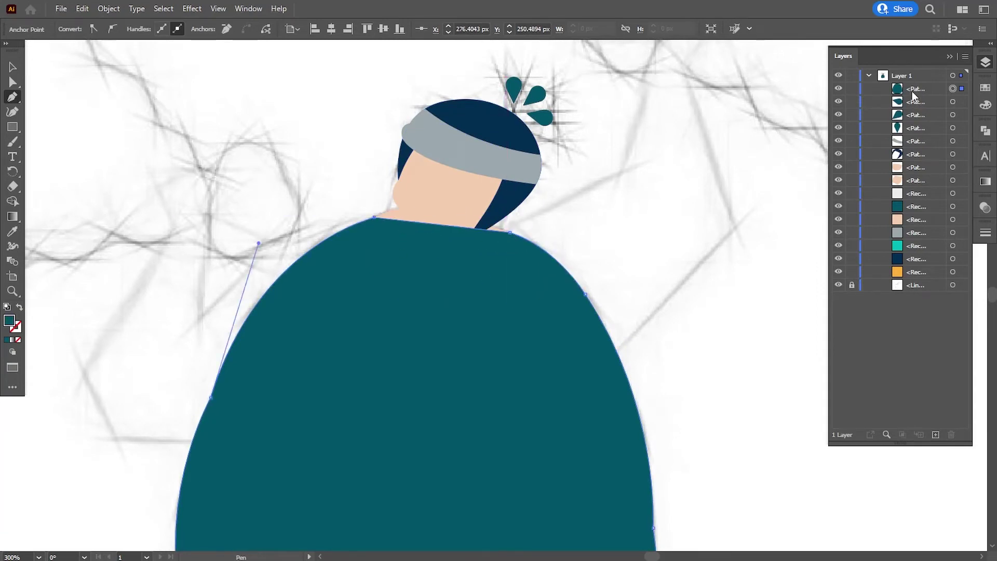
left_click_drag(914, 95, 916, 192)
Reshape the teal top's left side and bottom-left curve with Direct Selection
left_click_drag(390, 388, 399, 288)
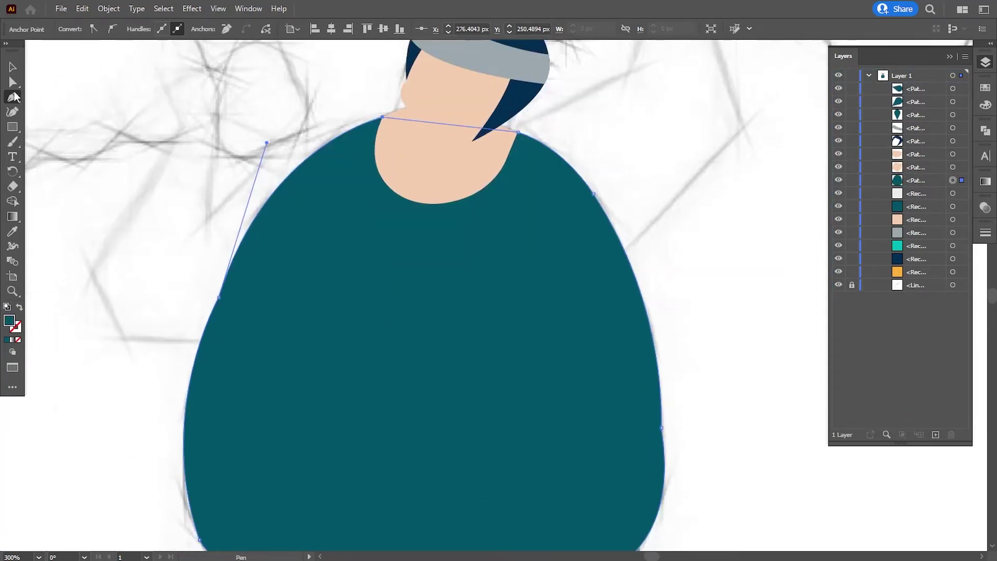
key("a")
left_click(219, 296)
left_click_drag(266, 143, 292, 132)
left_click_drag(247, 427, 251, 336)
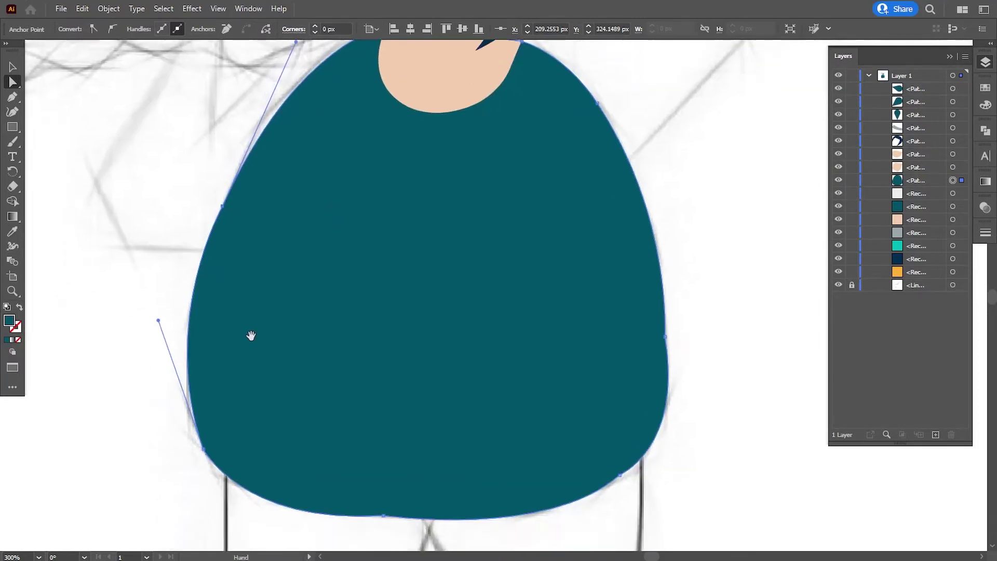
left_click_drag(160, 325, 163, 329)
left_click_drag(239, 412, 239, 334)
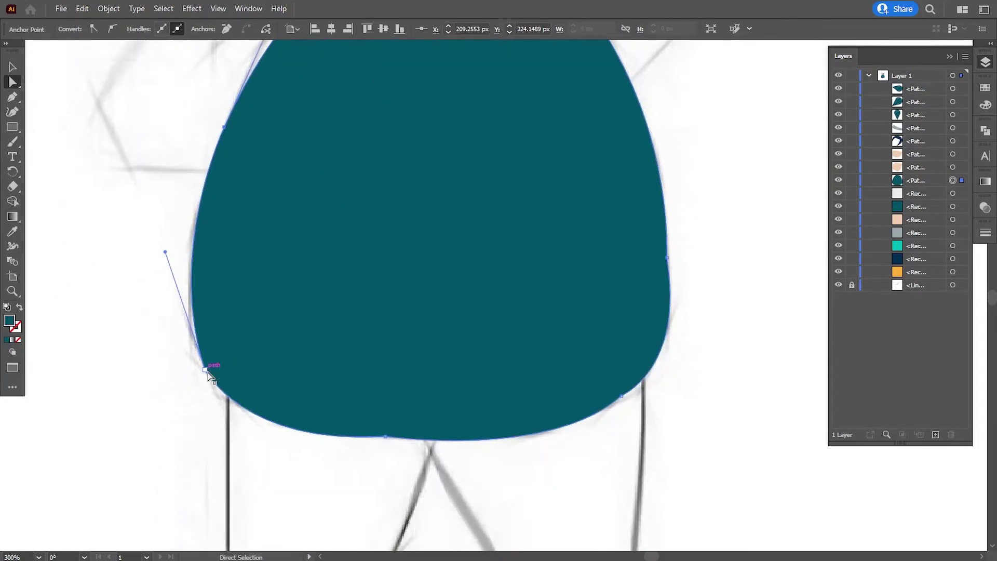
left_click_drag(245, 445, 229, 448)
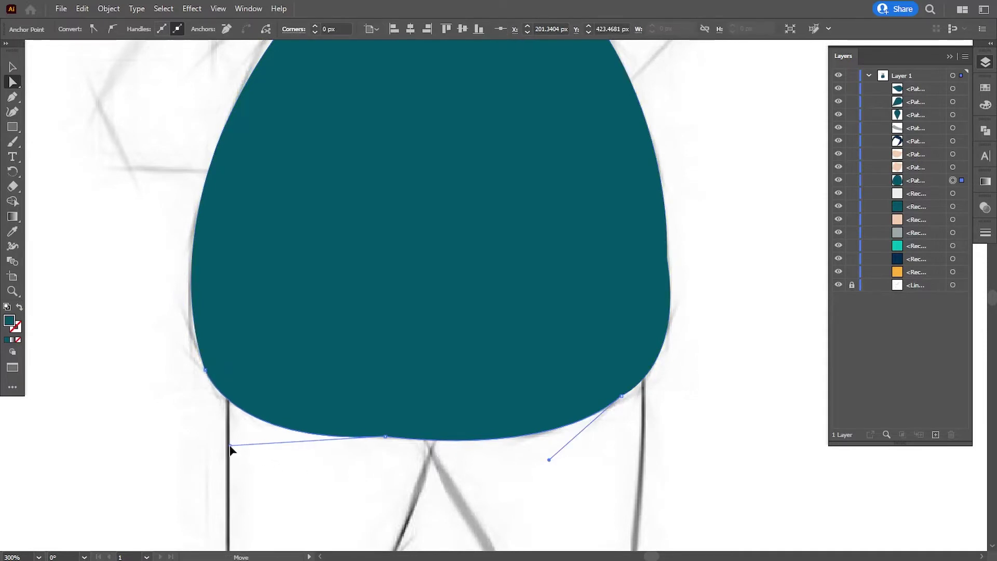
Adjust the hem's bottom point and bottom-right curve to follow the sketch
left_click(385, 437)
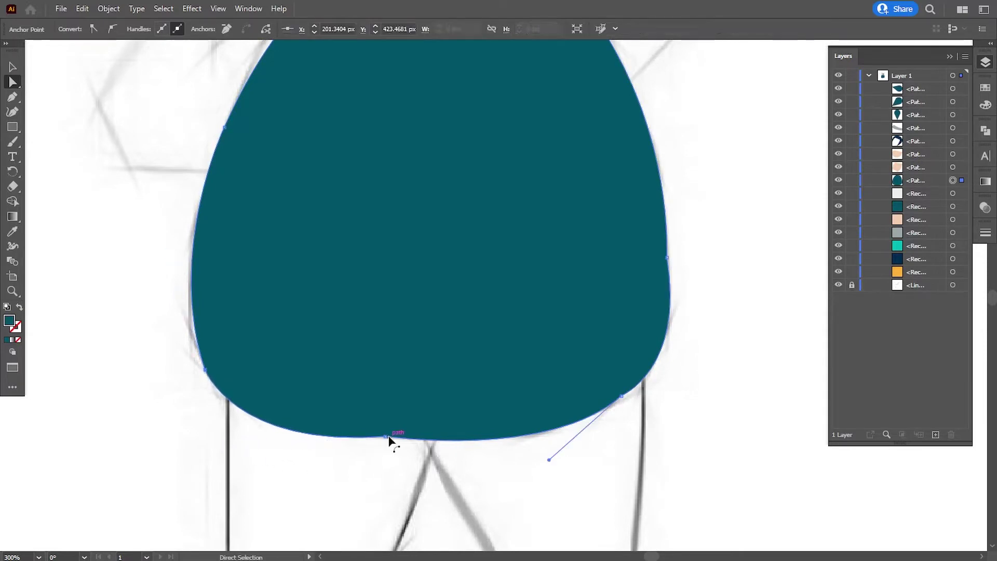
left_click_drag(549, 460, 556, 441)
left_click_drag(622, 396, 614, 407)
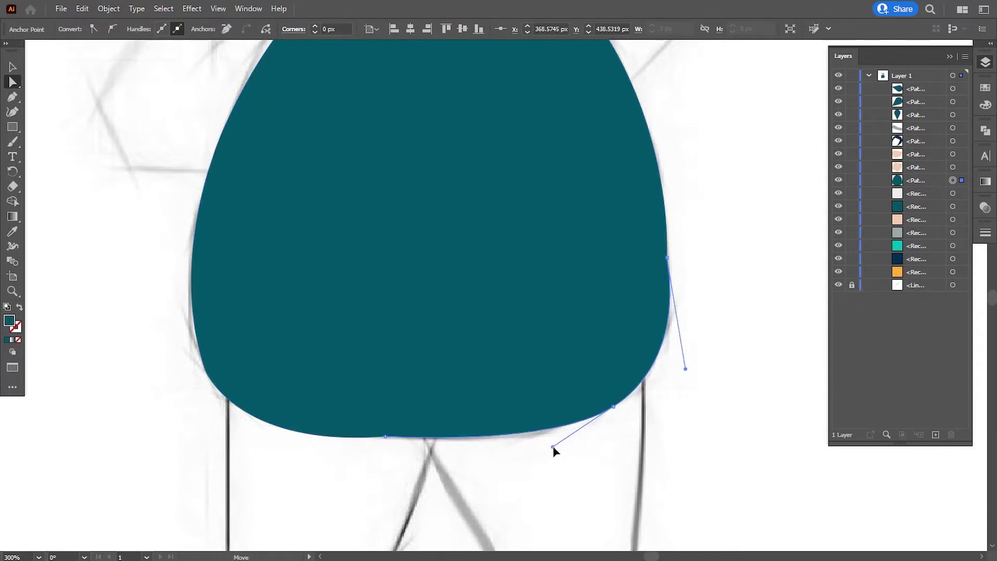
left_click_drag(386, 437, 415, 439)
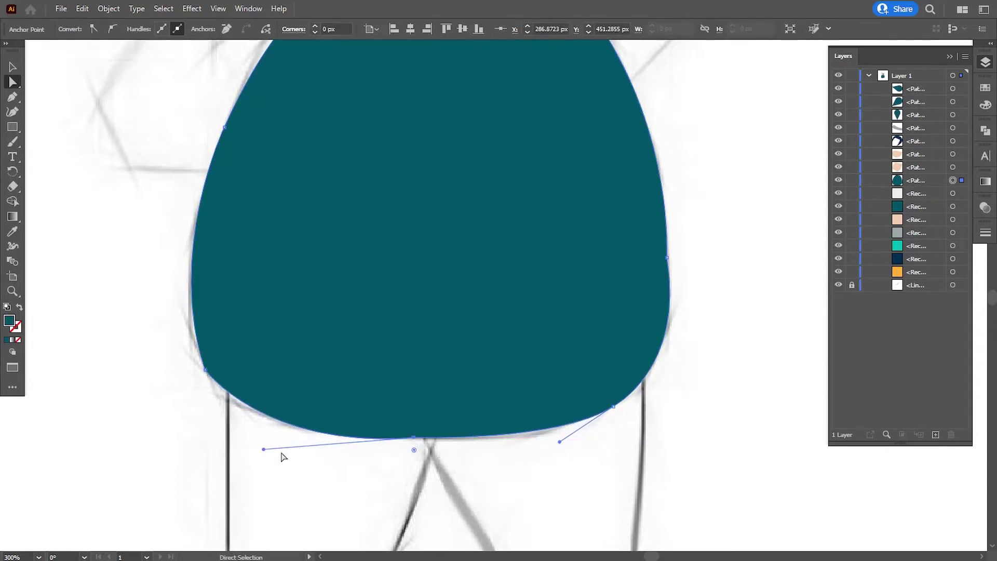
left_click_drag(264, 450, 233, 447)
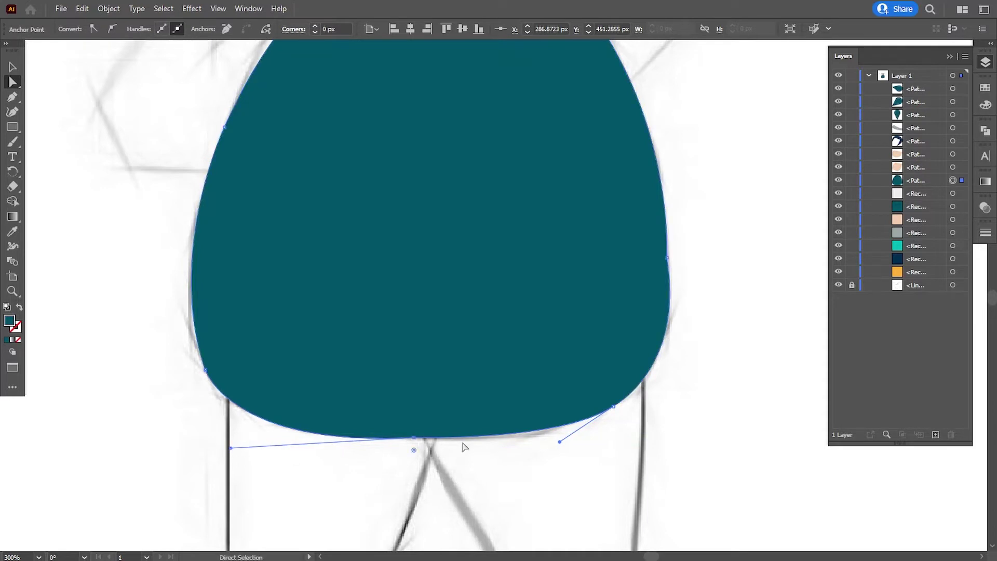
left_click_drag(560, 442, 563, 436)
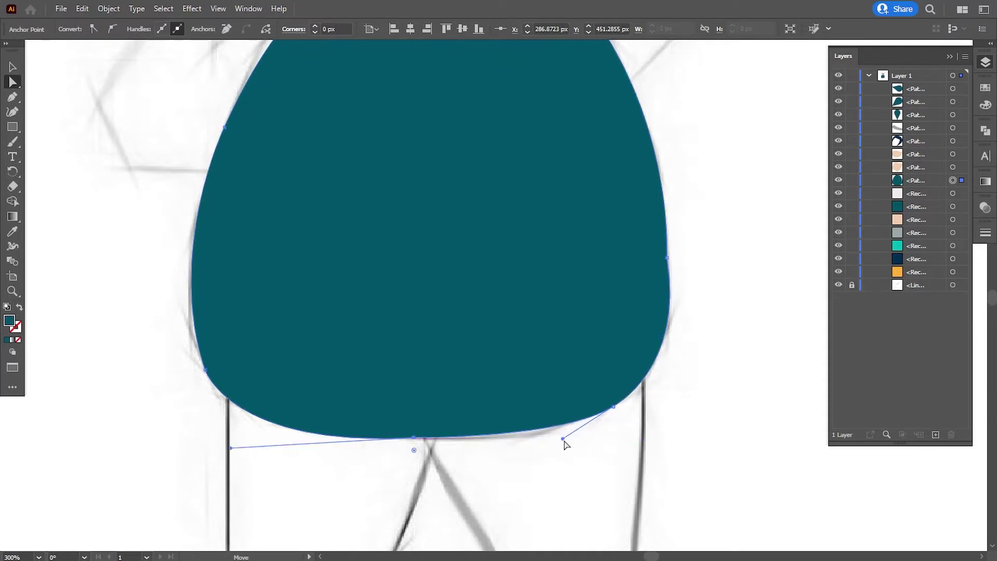
left_click_drag(613, 406, 583, 420)
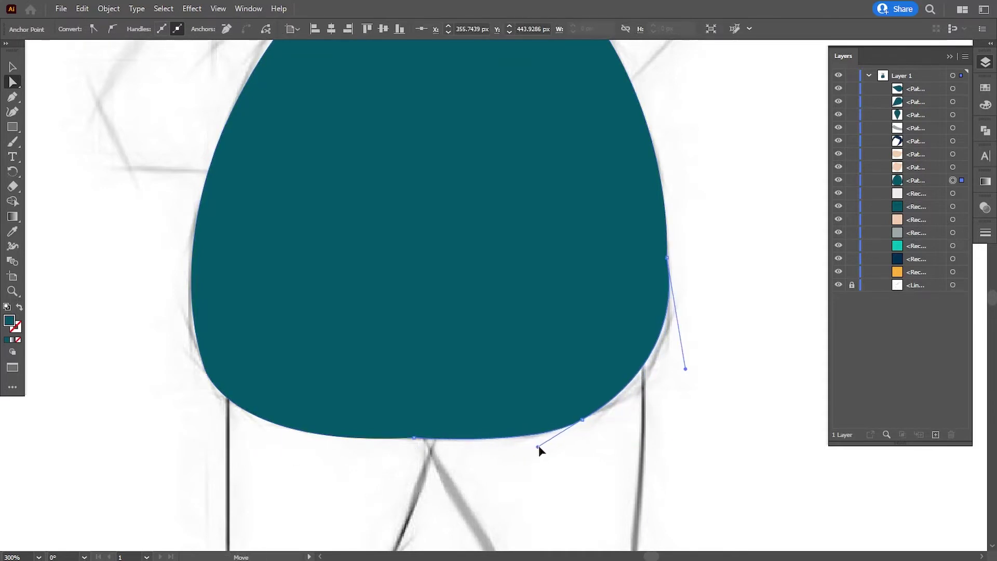
left_click_drag(538, 448, 550, 440)
left_click(414, 438)
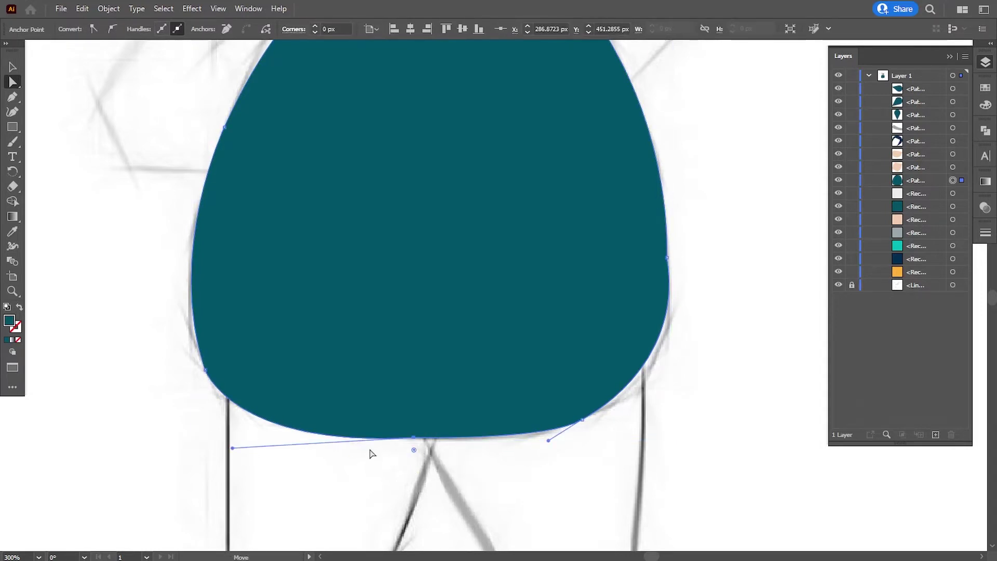
left_click_drag(414, 441, 416, 444)
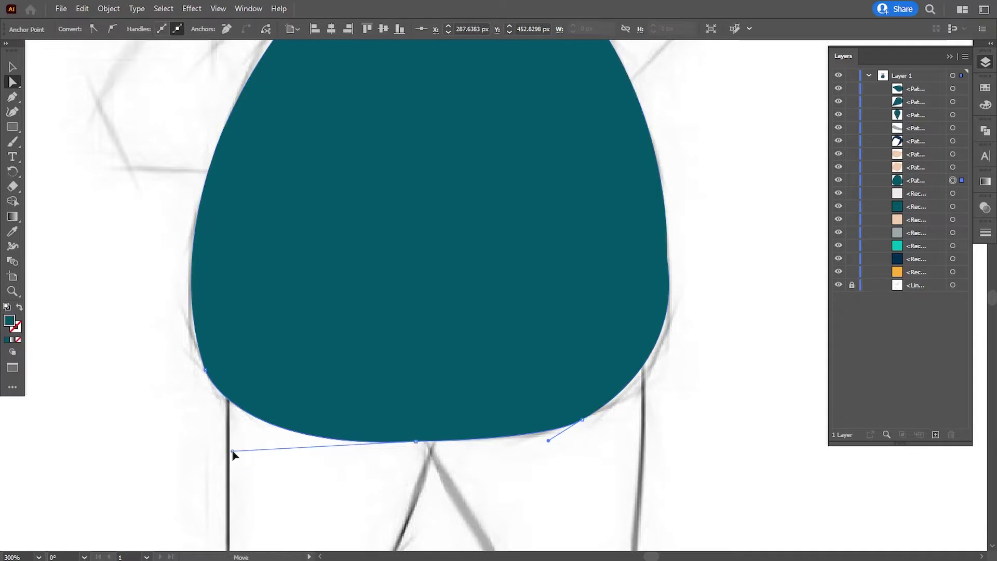
Lower the top's right-side point and flatten the curve along the hem
left_click(583, 419)
scroll(675, 363, "up", 5)
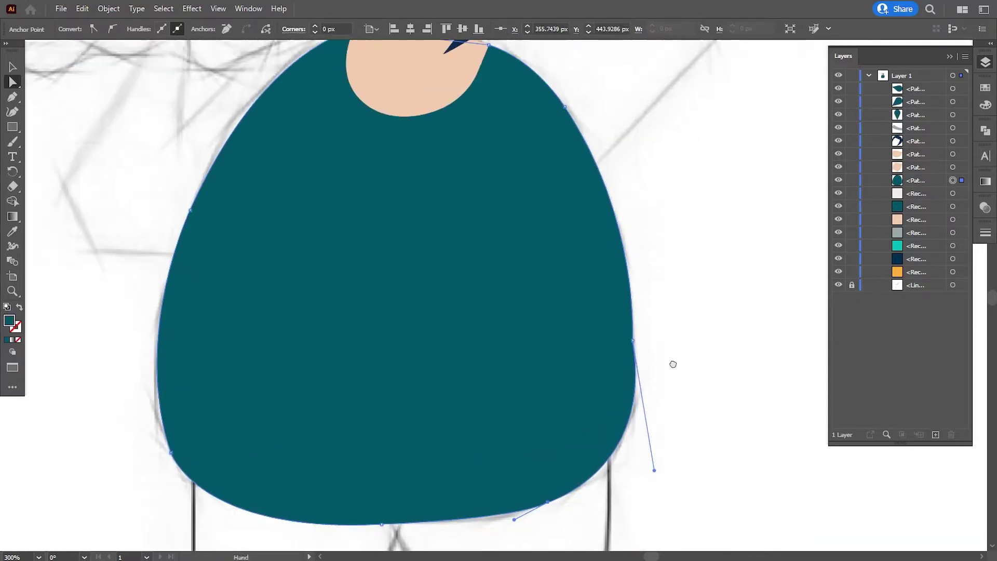
left_click_drag(617, 394, 616, 434)
scroll(617, 407, "down", 5)
left_click_drag(613, 343, 622, 399)
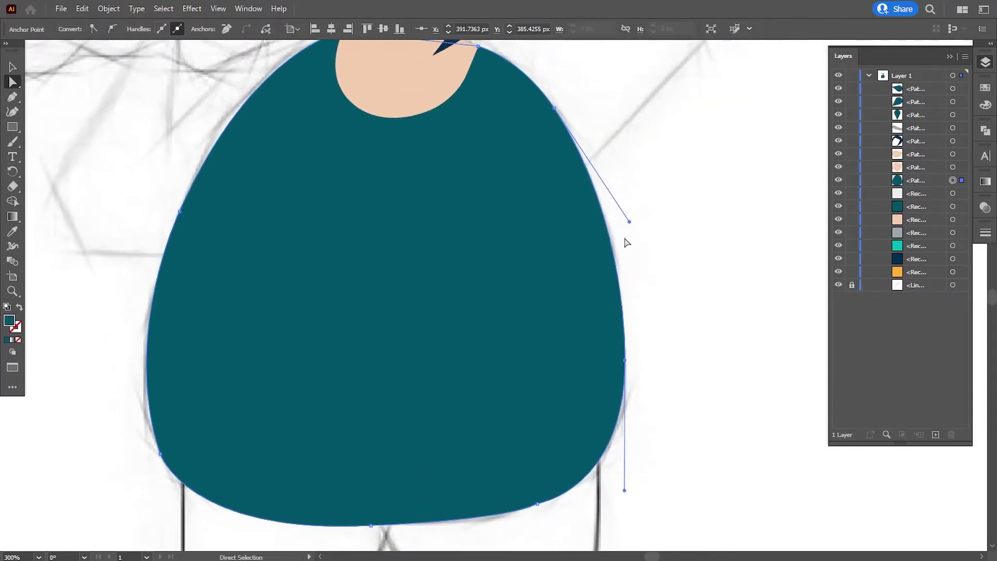
scroll(630, 224, "down", 4)
left_click(537, 424)
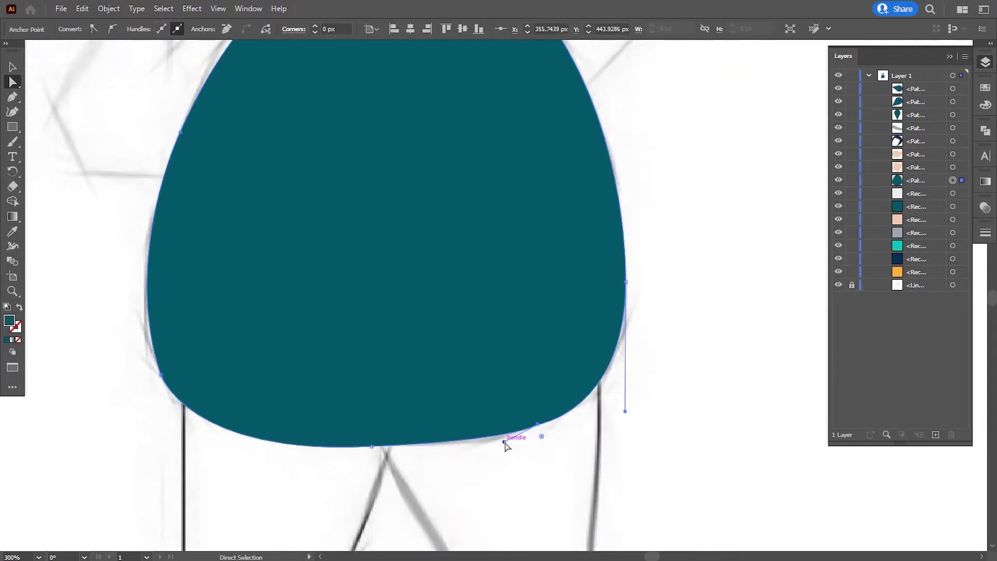
mouse_move(503, 442)
left_mouse_down()
mouse_move(468, 447)
mouse_move(474, 392)
left_mouse_up()
left_click(404, 385)
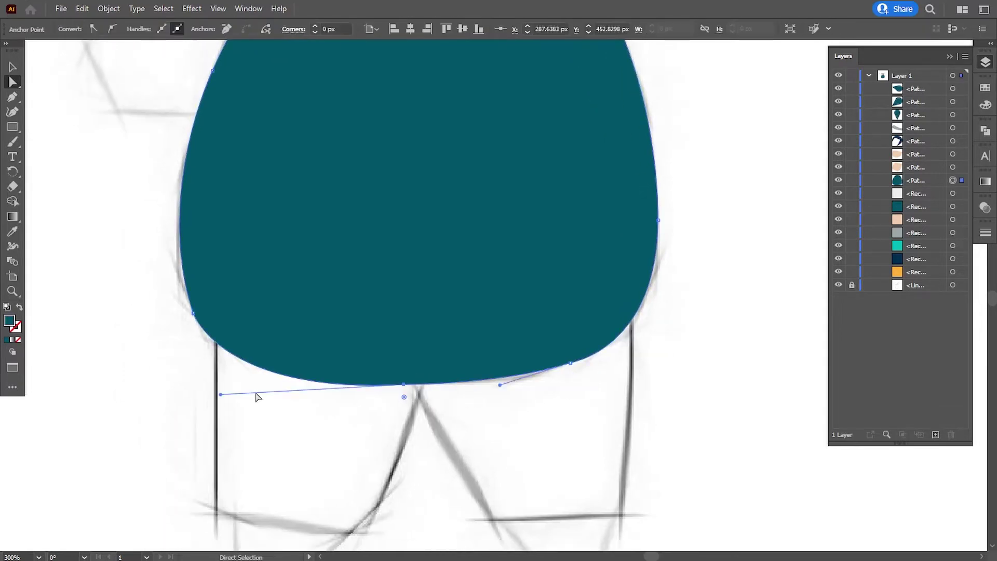
left_click(577, 408)
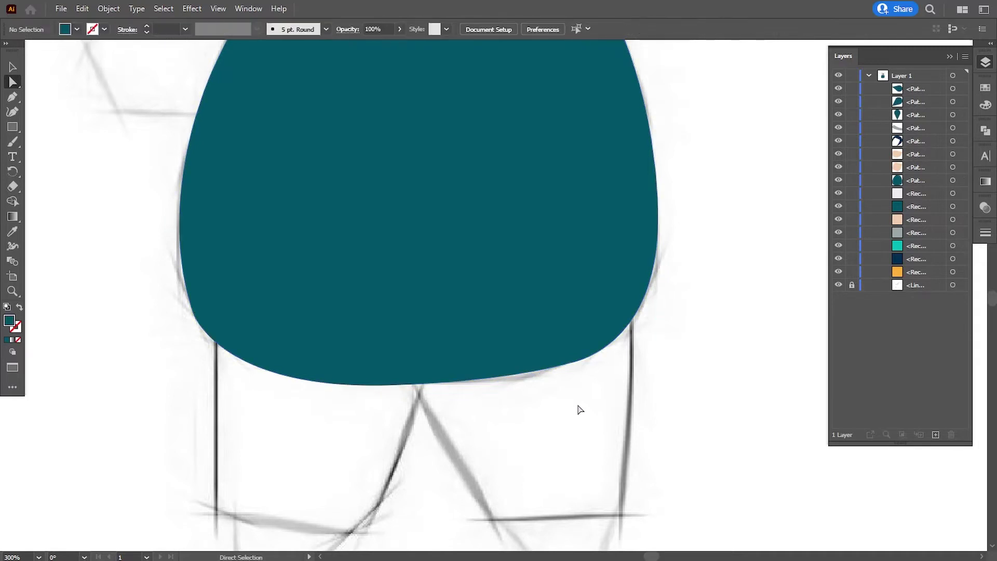
Round out the top's lower-left curve and deselect the finished shape
scroll(577, 413, "up", 1)
left_click(490, 373)
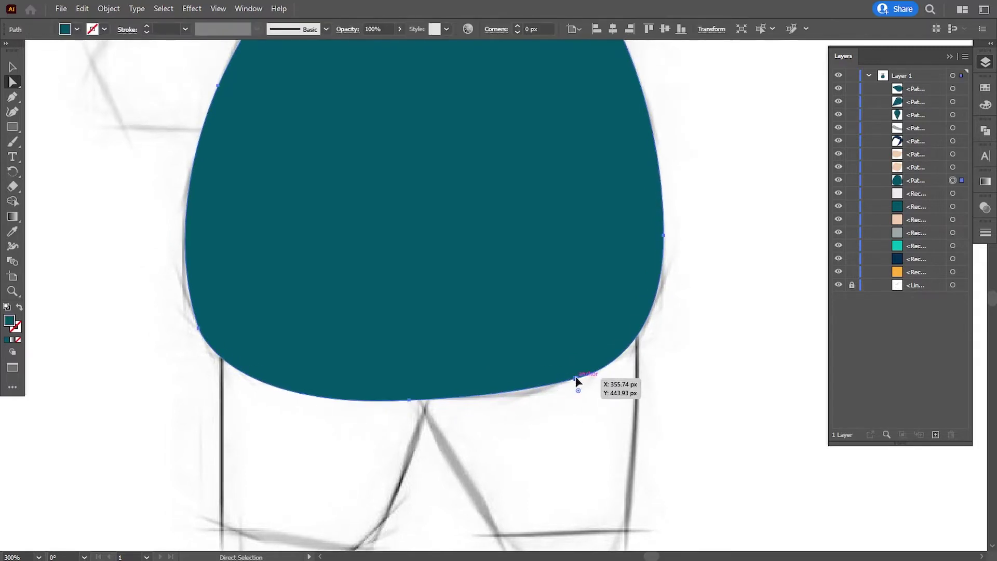
left_click(575, 378)
left_click(536, 427)
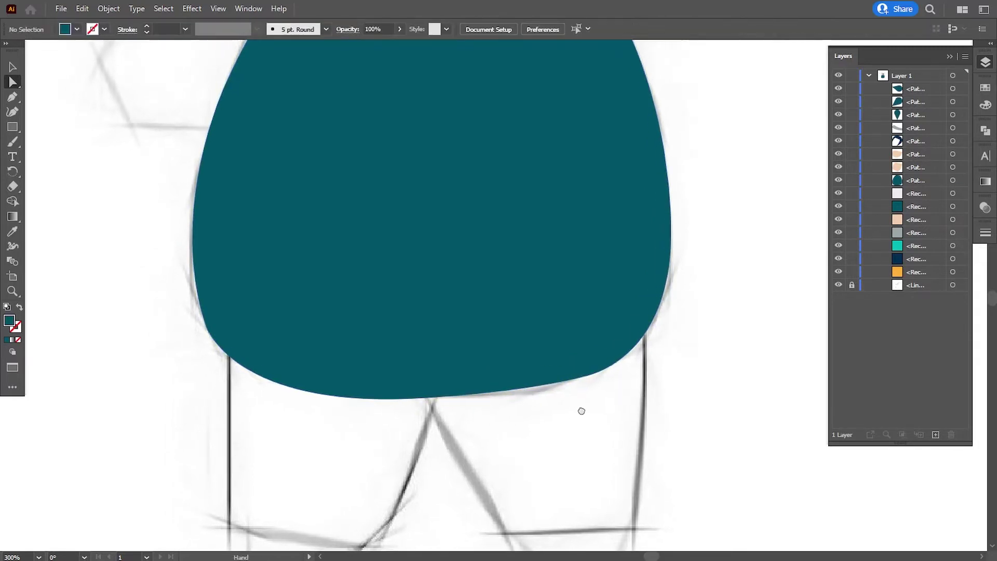
scroll(292, 350, "up", 1)
left_click(211, 338)
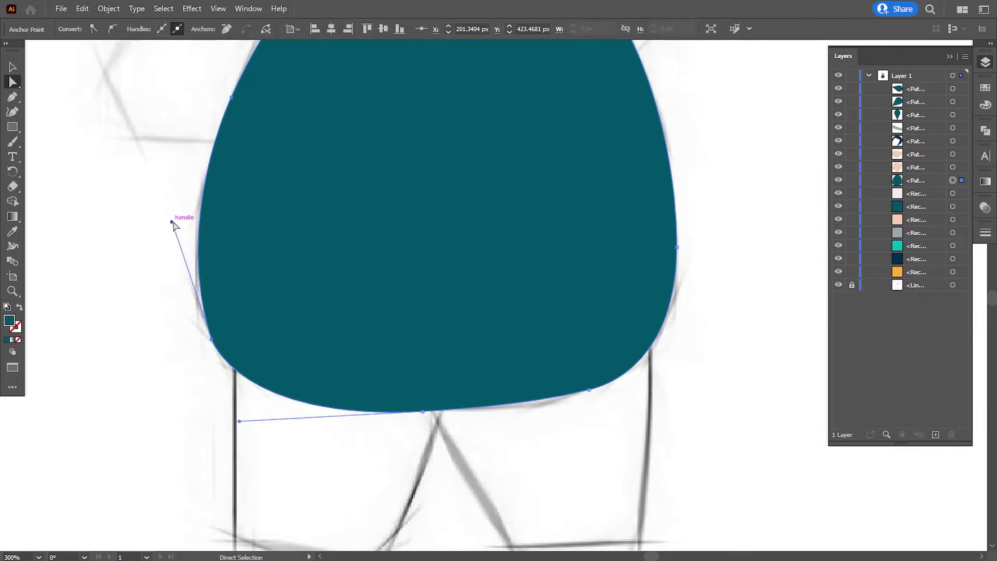
left_click_drag(172, 222, 167, 241)
left_click(154, 355)
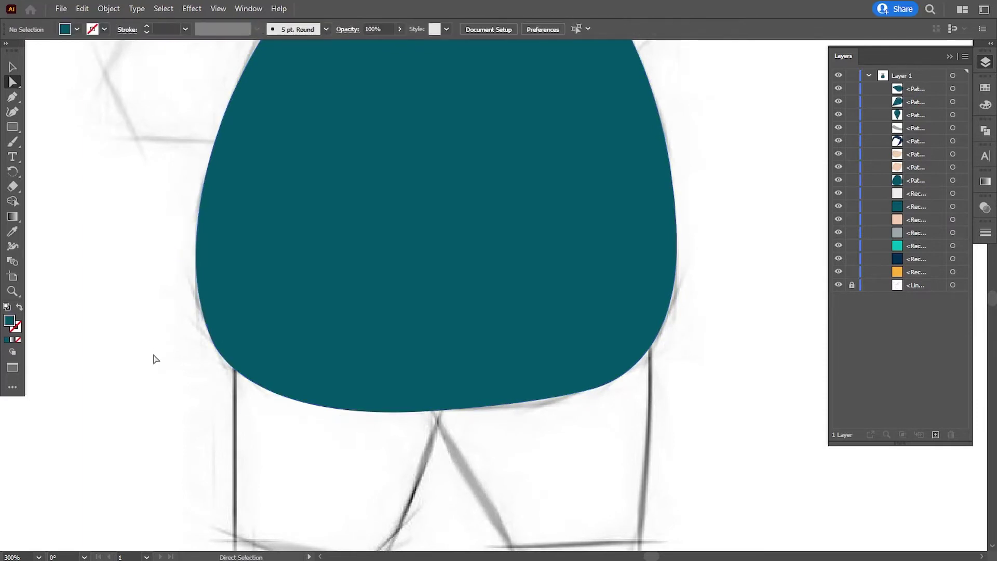
scroll(518, 240, "up", 2)
scroll(519, 295, "up", 3)
scroll(520, 295, "down", 4)
Begin the arm path at the neck with a sharp corner at the shoulder
scroll(565, 358, "up", 3)
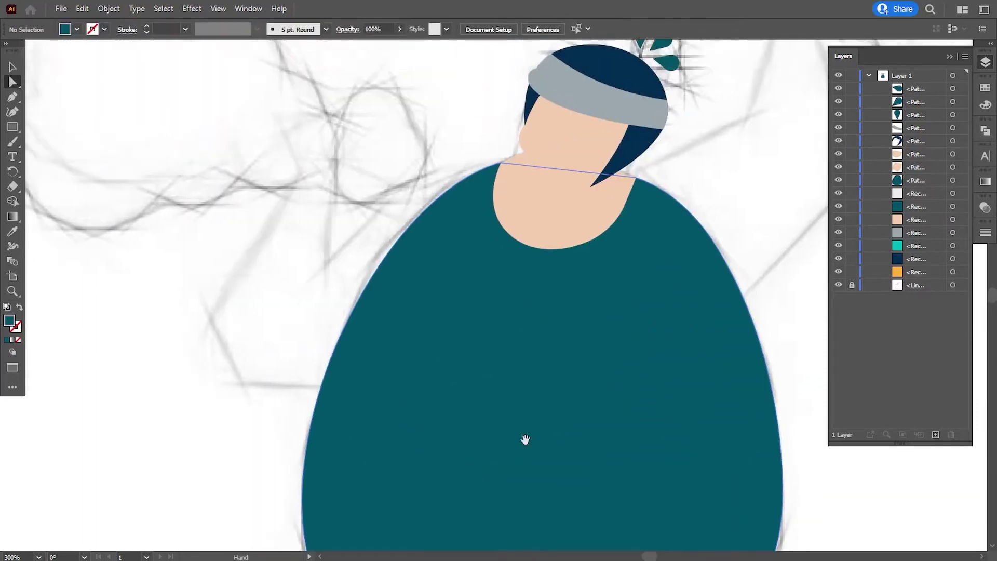
scroll(526, 439, "left", 3)
key("p")
scroll(545, 242, "right", 1)
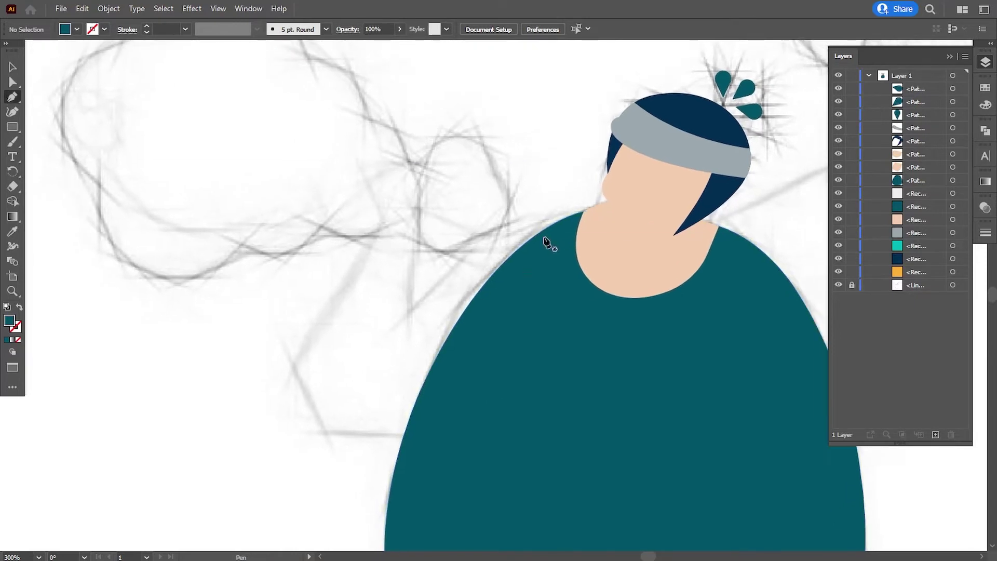
left_click(569, 217)
mouse_move(410, 311)
left_mouse_down()
mouse_move(333, 411)
mouse_move(323, 401)
mouse_move(396, 356)
left_mouse_up()
left_click(410, 312)
scroll(456, 289, "up", 3)
scroll(456, 289, "left", 3)
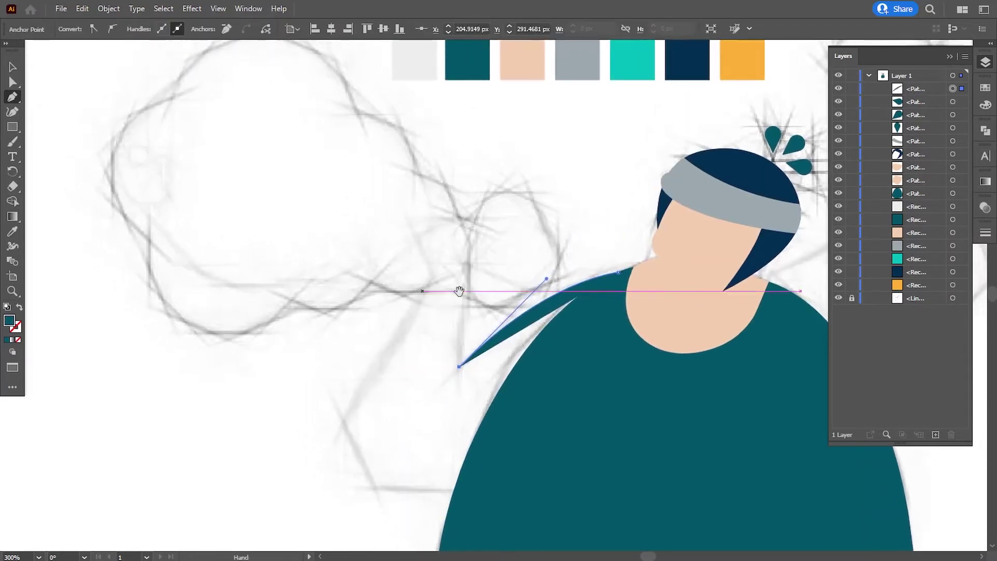
Trace the raised arm up to the fist and back down past the elbow to the underarm
left_click(467, 285)
left_click(459, 258)
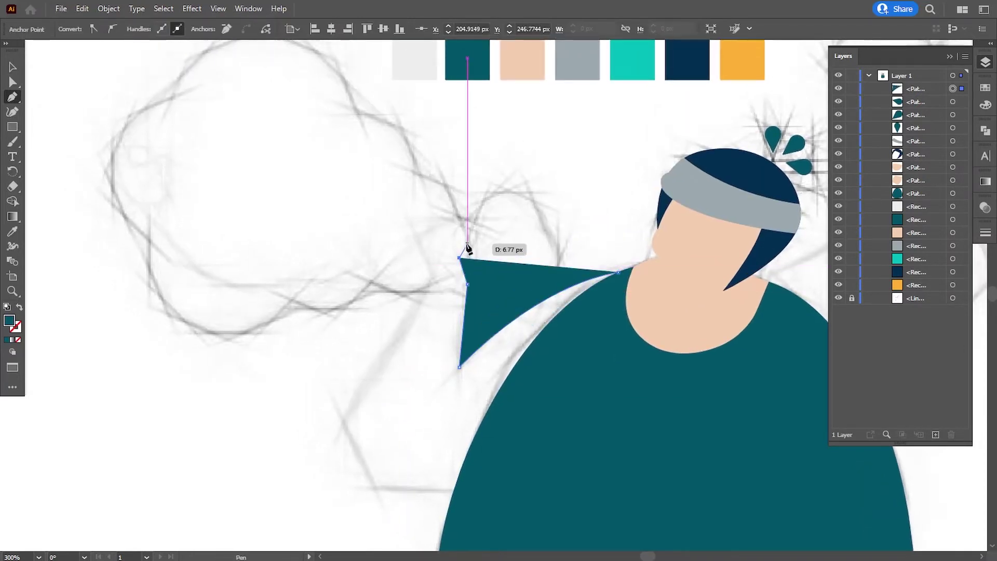
left_click(471, 231)
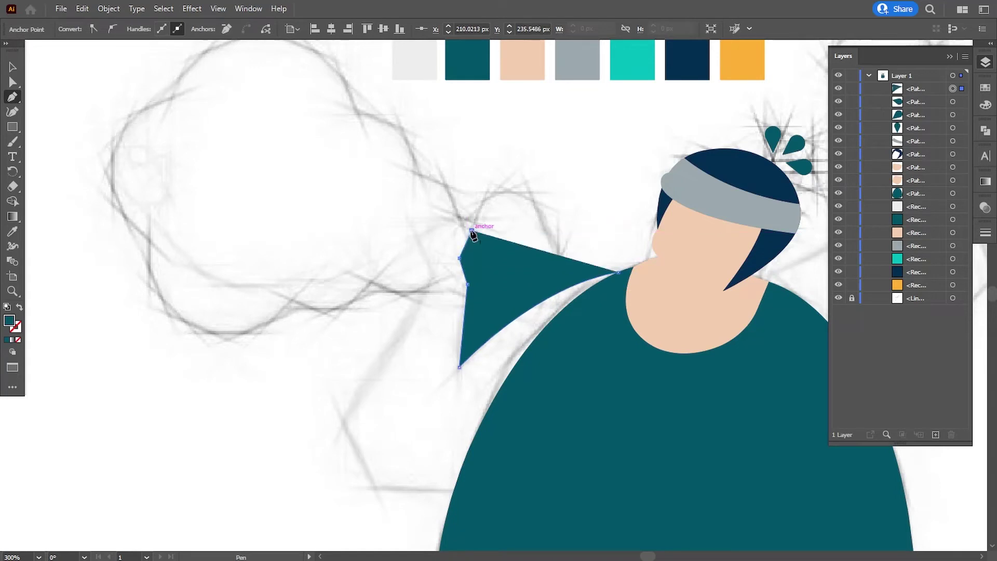
left_click(437, 224)
left_click(427, 276)
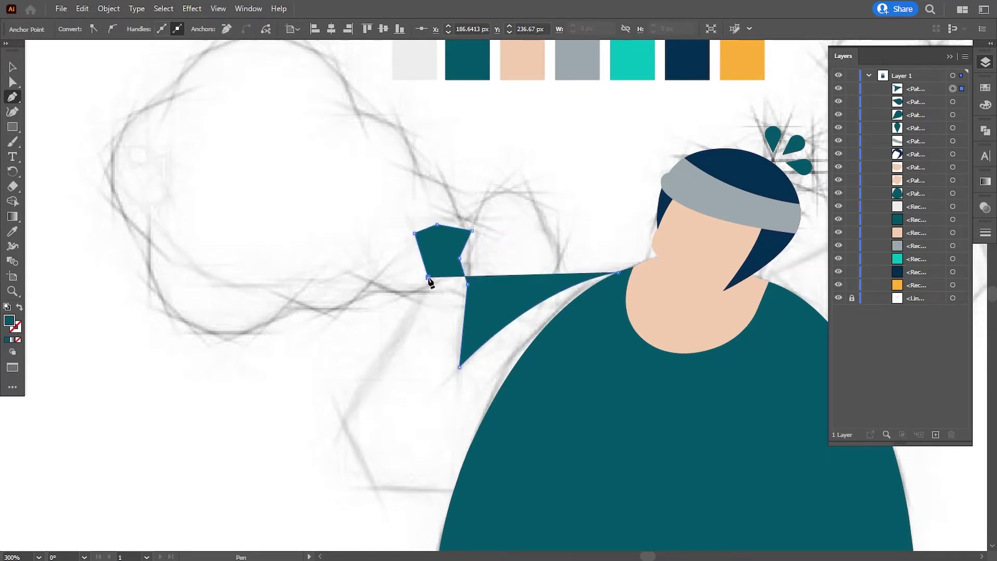
scroll(429, 282, "down", 3)
left_click(348, 340)
left_click(380, 408)
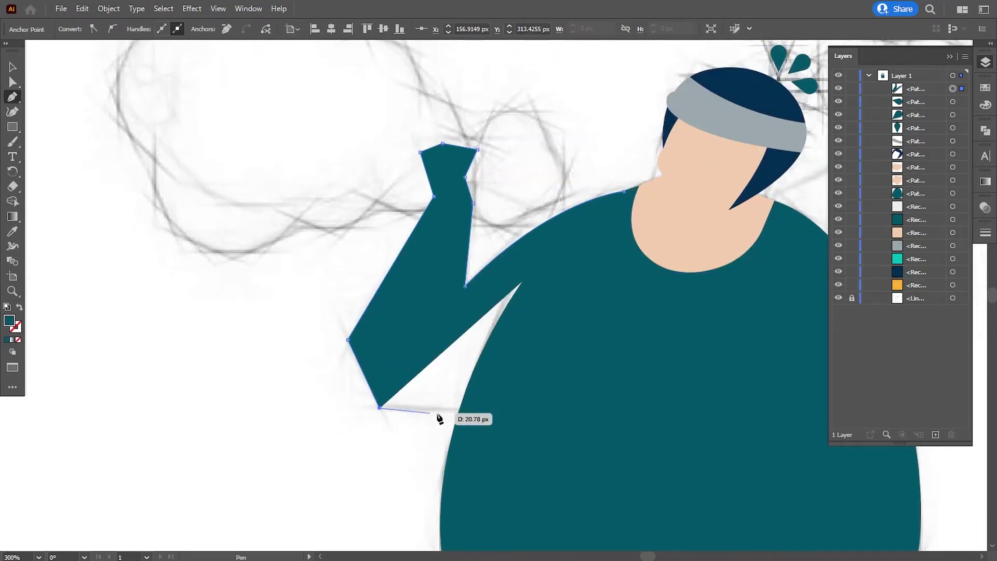
left_click(464, 408)
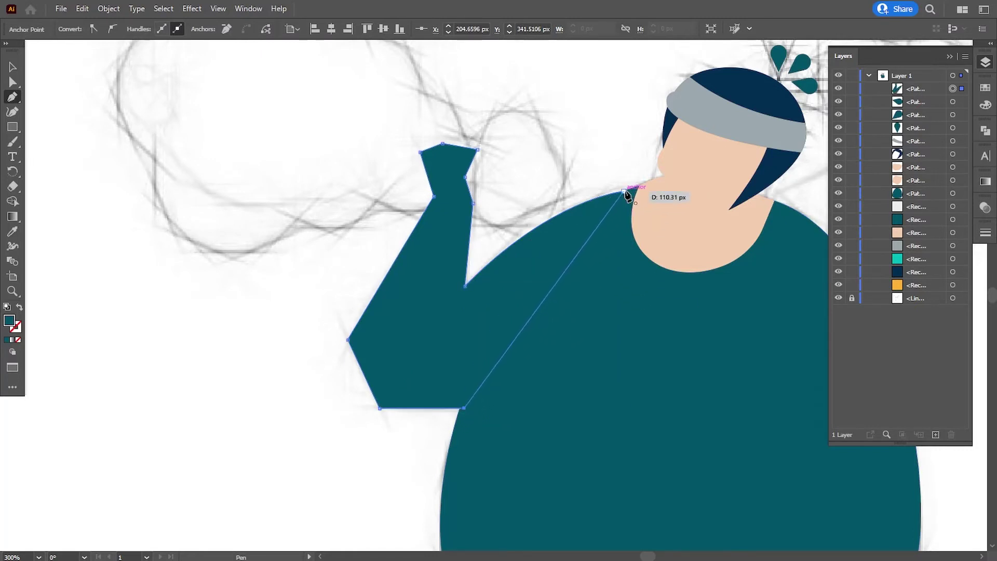
Fill the arm with the face's skin colour and move it behind the teal top
left_click(686, 233)
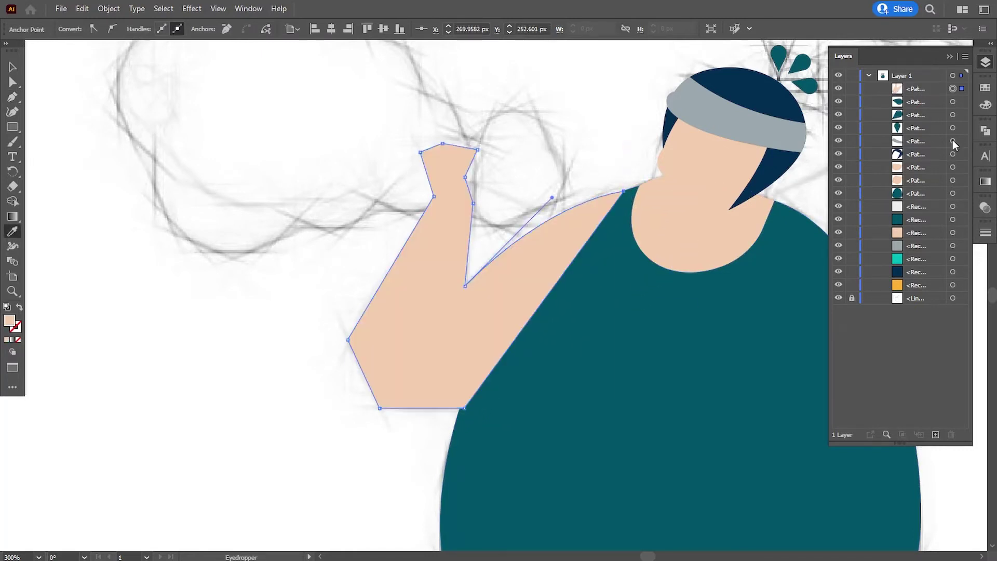
left_click_drag(911, 92, 913, 157)
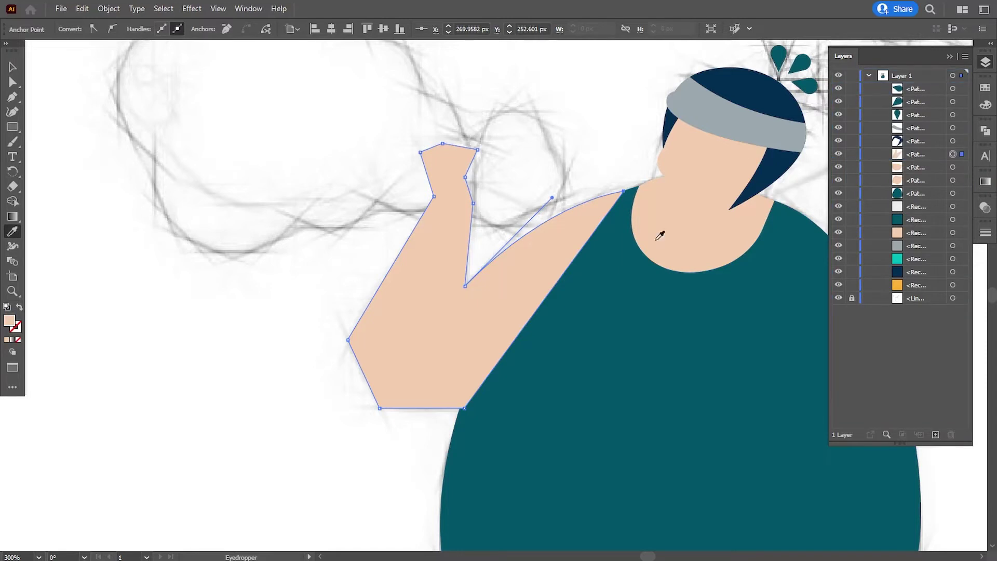
left_click_drag(621, 292, 568, 292)
left_click_drag(911, 154, 911, 187)
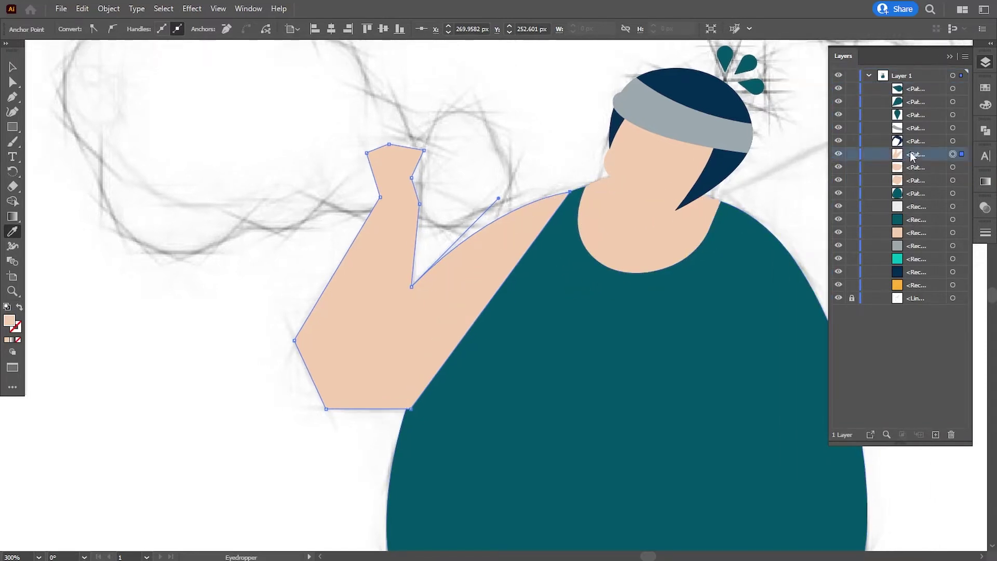
Deselect the first arm and pan over to the right shoulder
key("v")
left_click(169, 328)
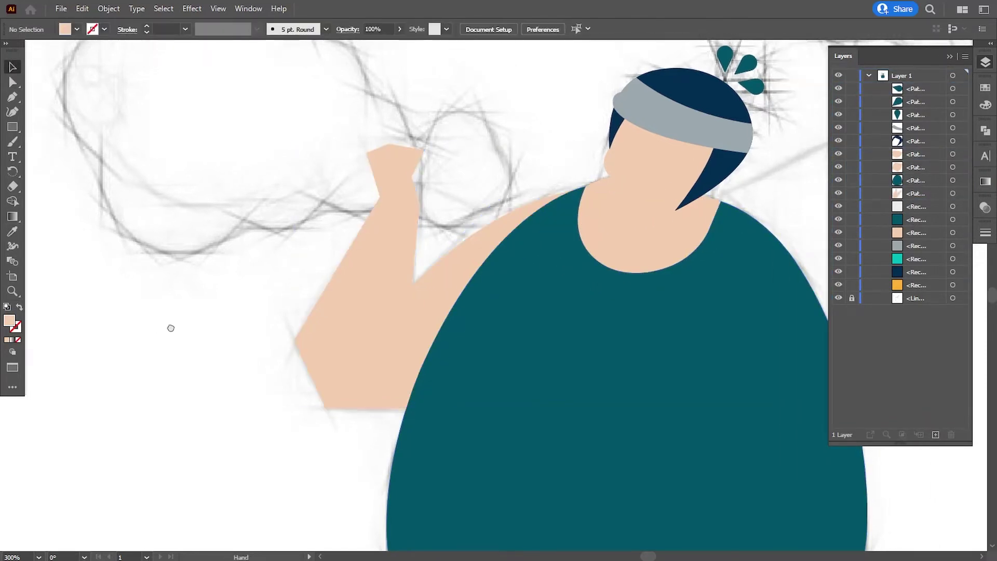
mouse_move(170, 327)
left_mouse_down()
mouse_move(250, 363)
mouse_move(81, 325)
left_mouse_up()
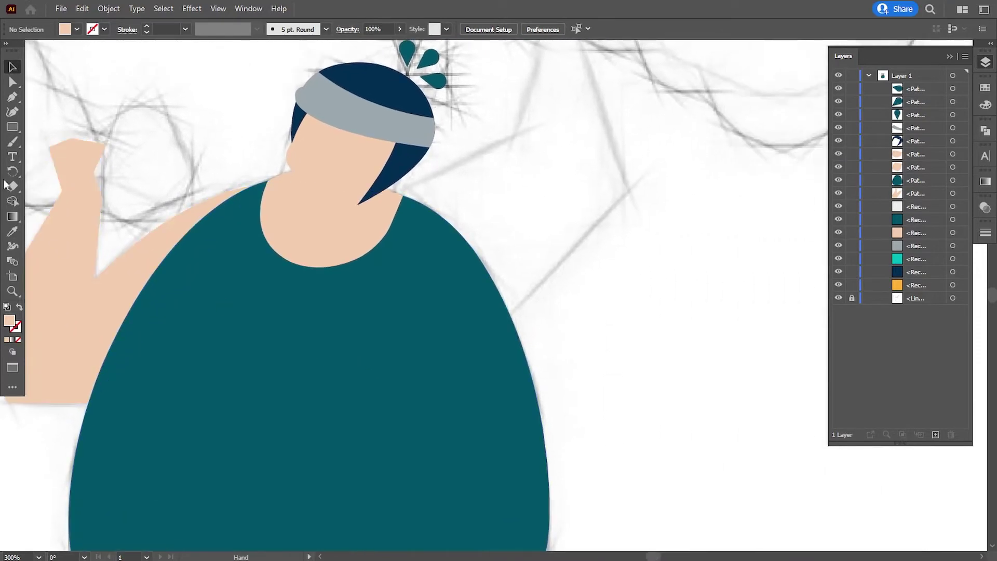
left_click_drag(500, 204, 432, 333)
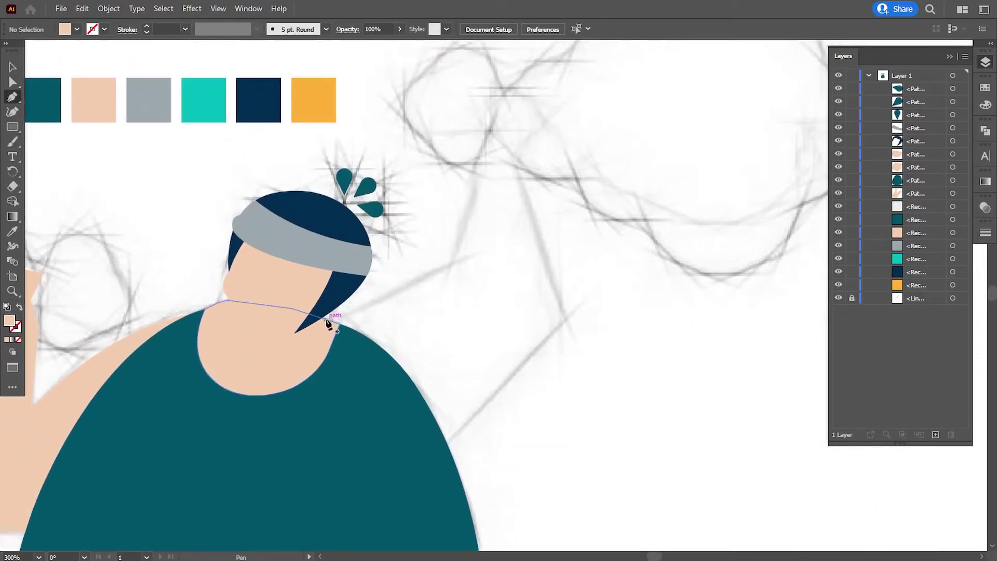
Trace the second raised arm with its fist and place it behind the teal top
left_click(330, 323)
left_click(451, 263)
left_click_drag(499, 241, 477, 317)
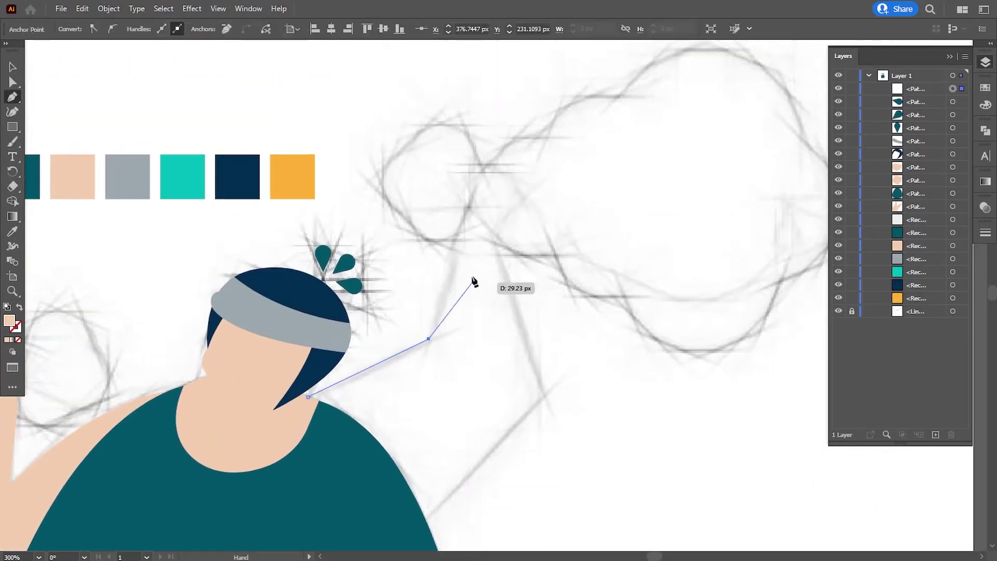
left_click(458, 254)
left_click(465, 186)
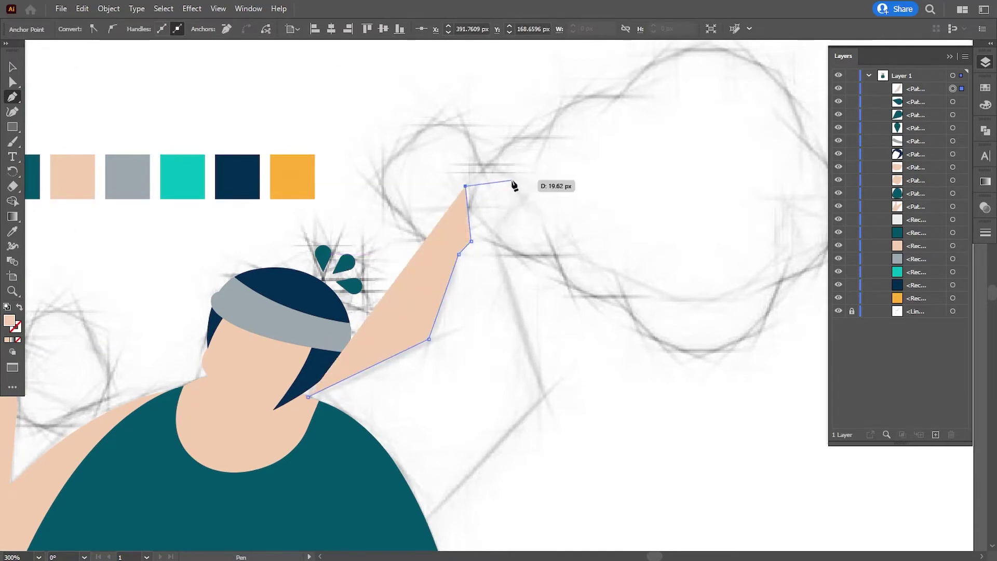
left_click(502, 178)
left_click(528, 211)
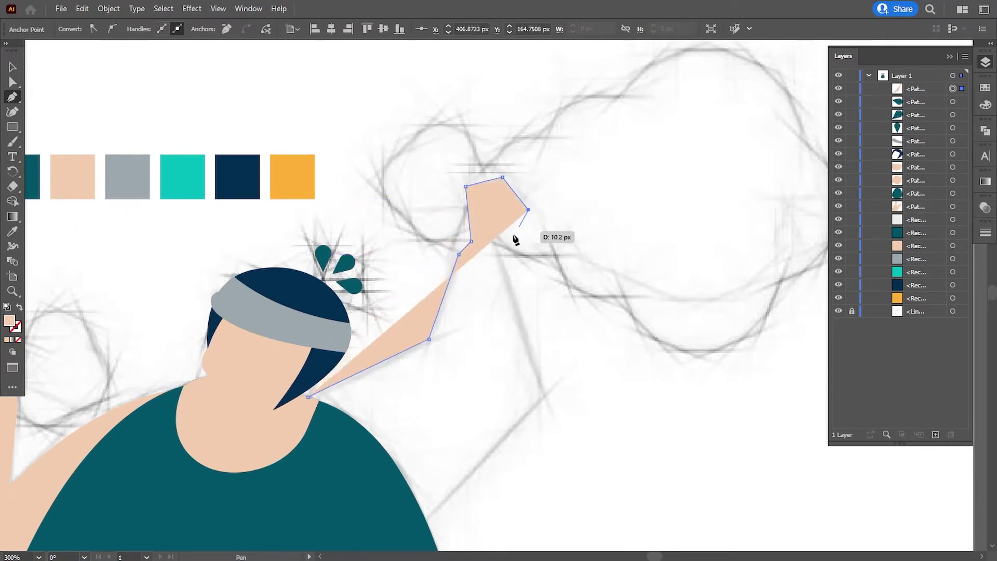
left_click(498, 254)
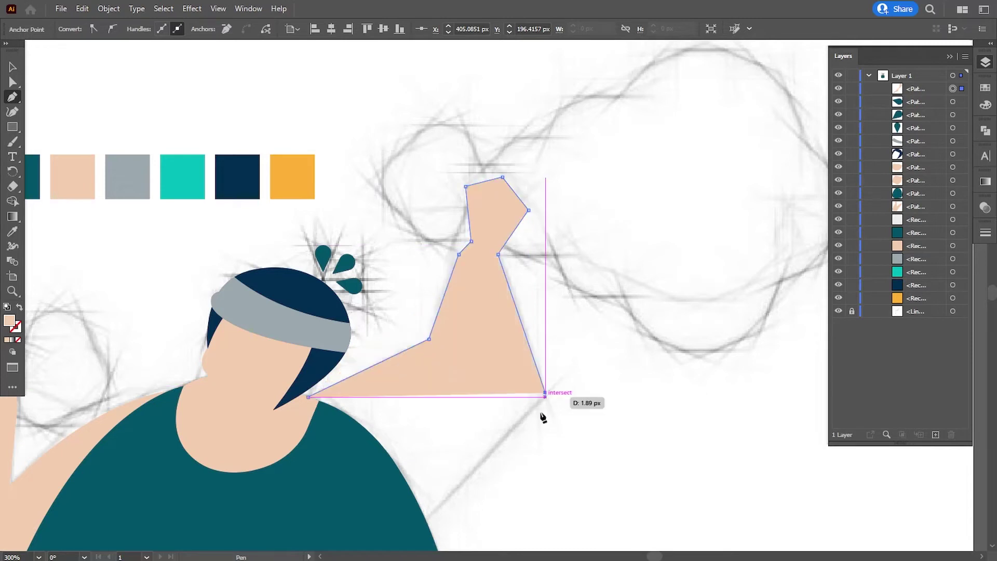
left_click(545, 393)
left_click(417, 532)
left_click(308, 398)
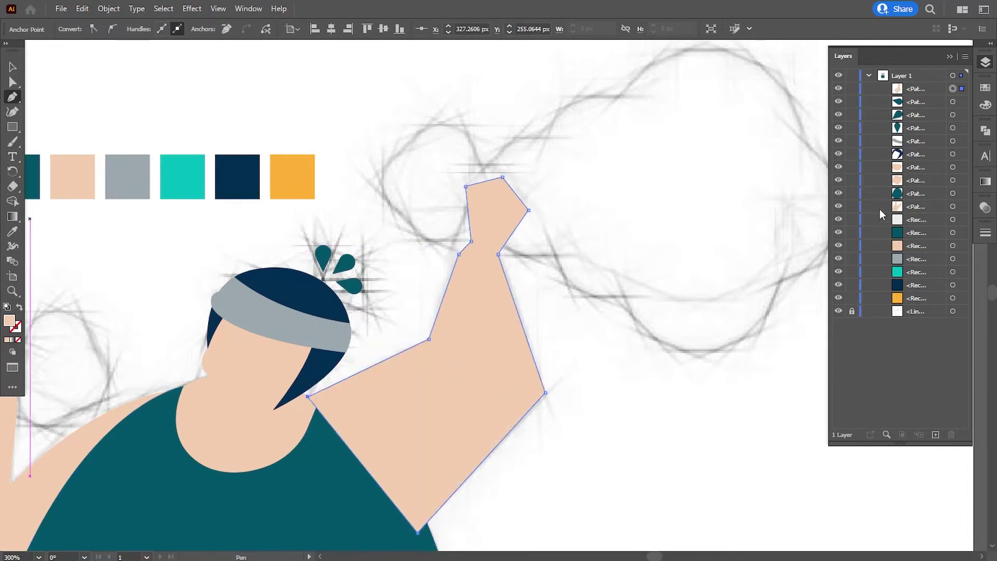
left_click_drag(909, 206, 910, 206)
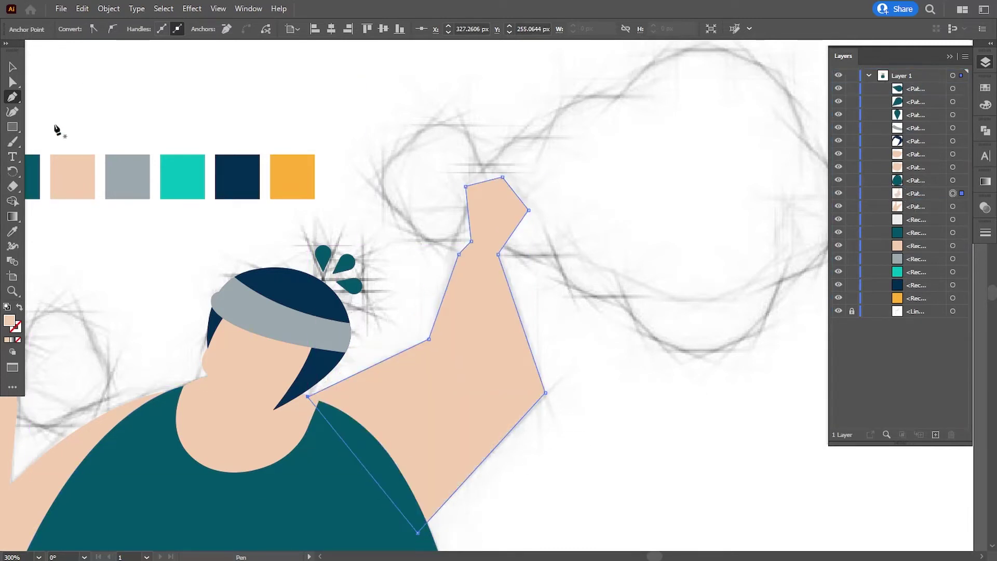
Square off the fist's top corners with Direct Selection to match the sketch
left_click(11, 68)
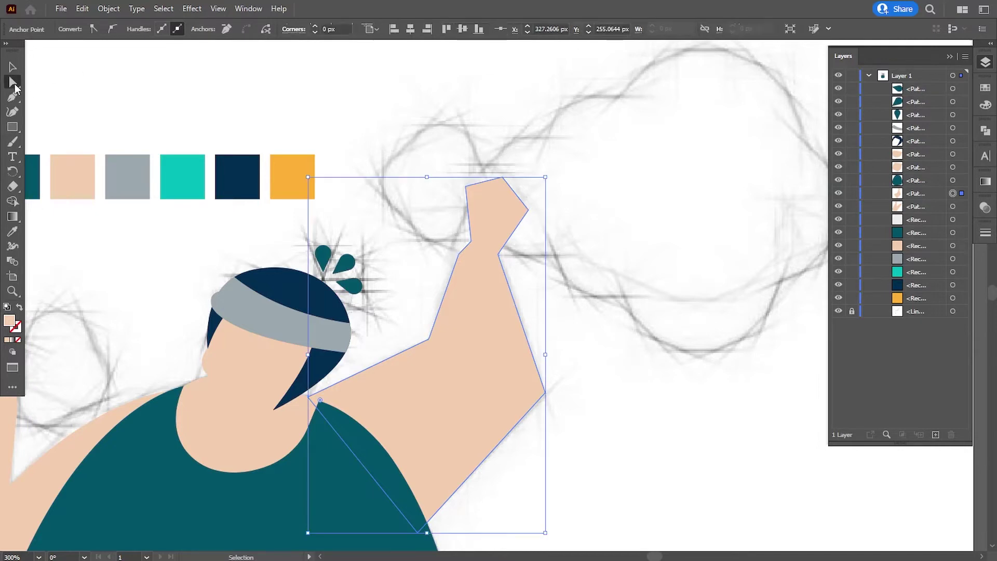
left_click(13, 82)
left_click_drag(502, 178, 531, 215)
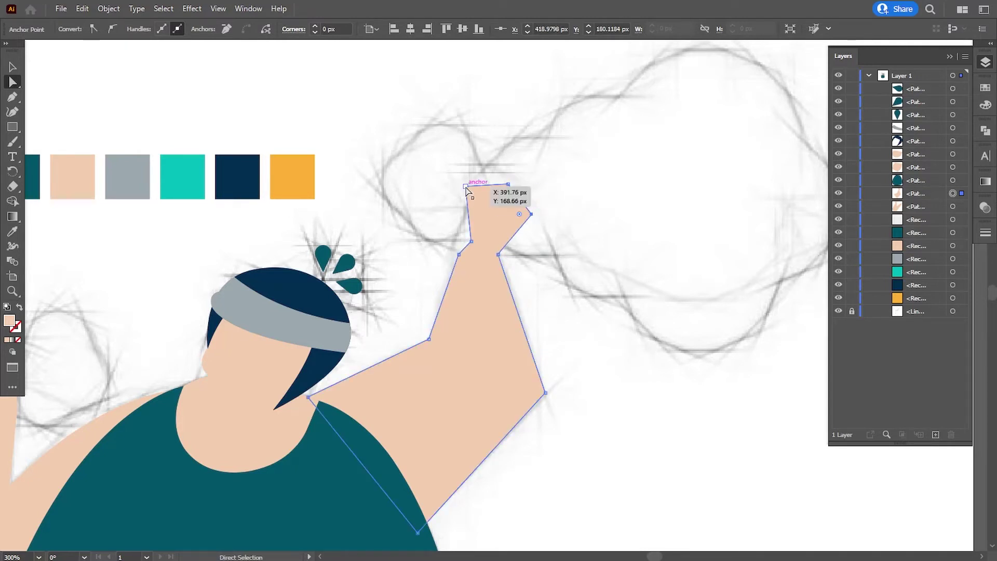
left_click_drag(467, 191, 469, 193)
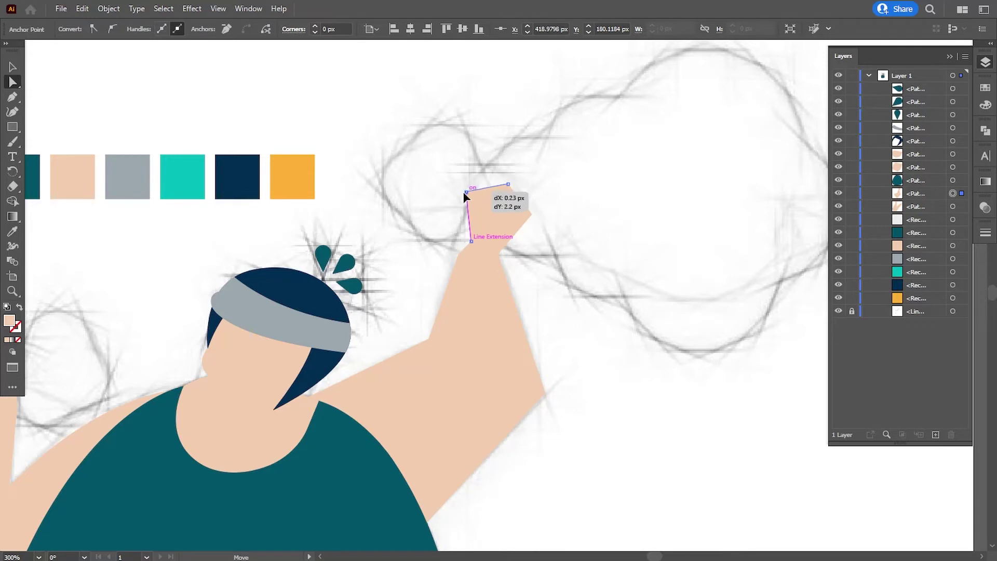
left_click_drag(463, 192, 462, 186)
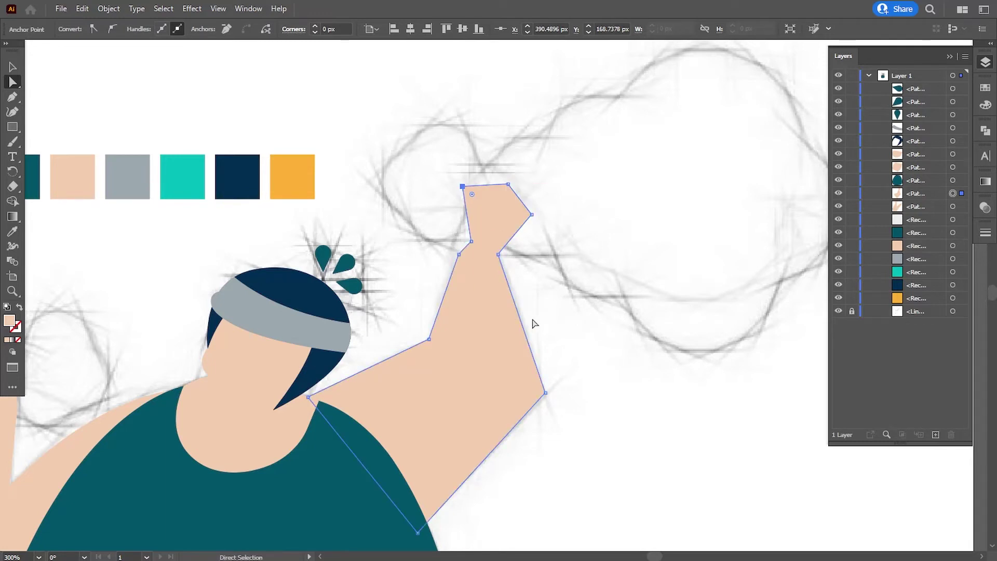
left_click(563, 381)
left_click_drag(358, 343, 441, 338)
left_click_drag(174, 403, 498, 323)
Draw a closed two-lobed cloud shape beside the left fist with the Pen tool
key("p")
left_click(405, 311)
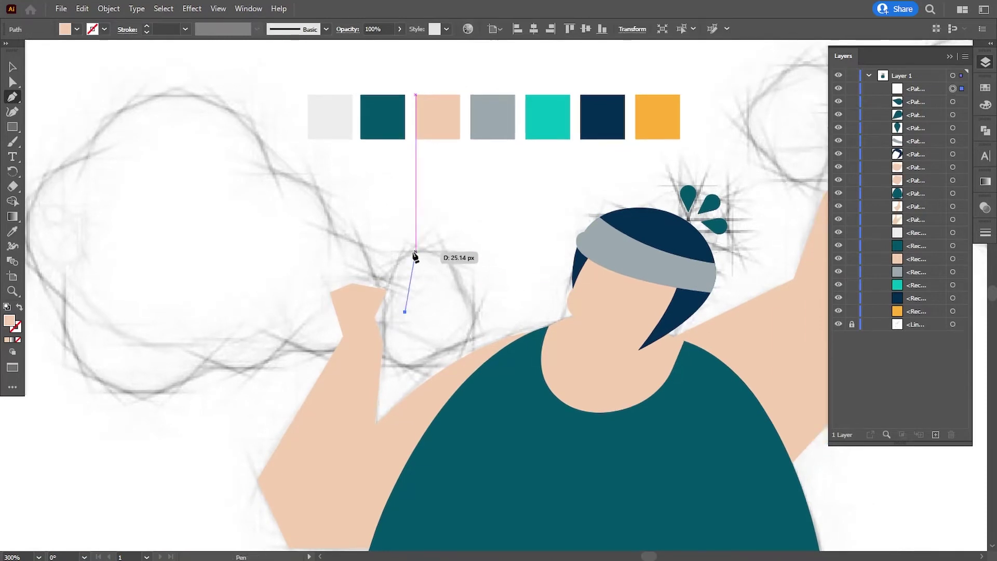
left_click_drag(405, 255, 447, 238)
left_click_drag(457, 283, 460, 287)
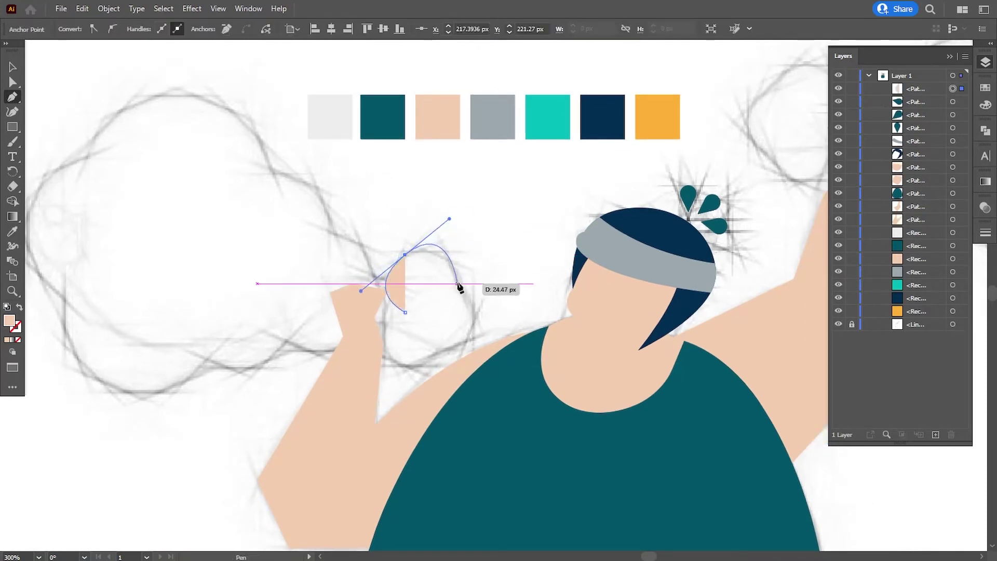
left_click_drag(446, 350, 368, 368)
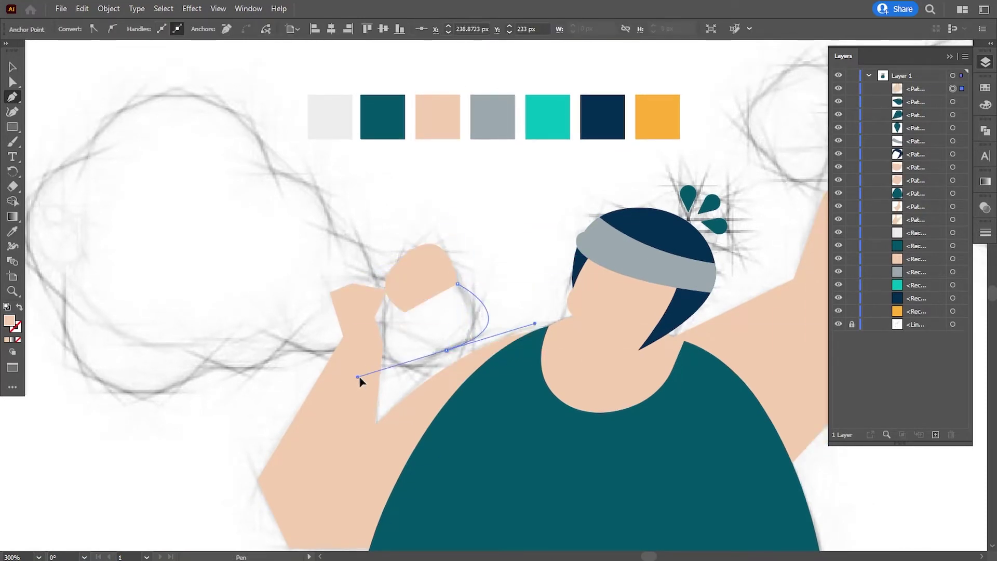
left_click(446, 350)
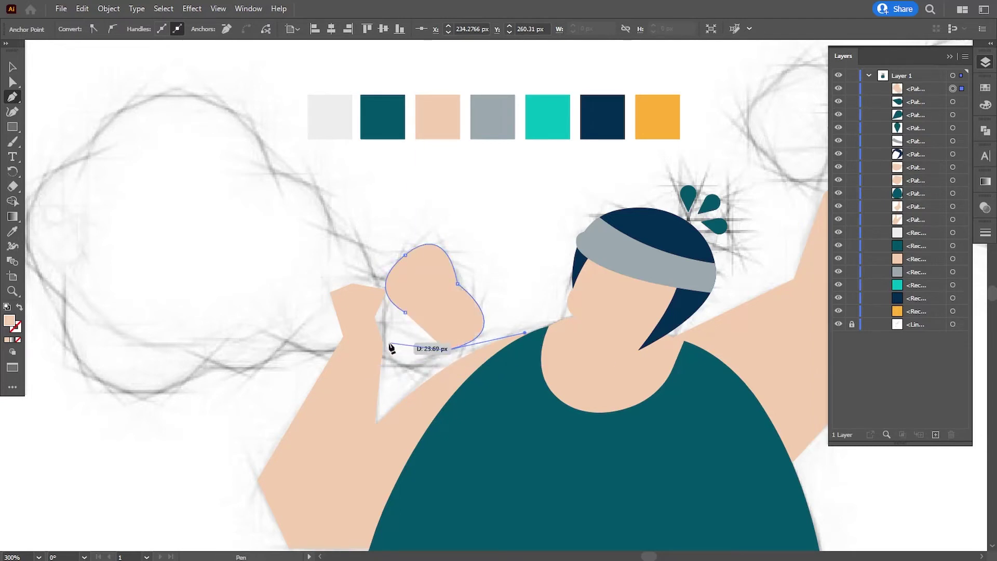
left_click_drag(387, 342, 362, 280)
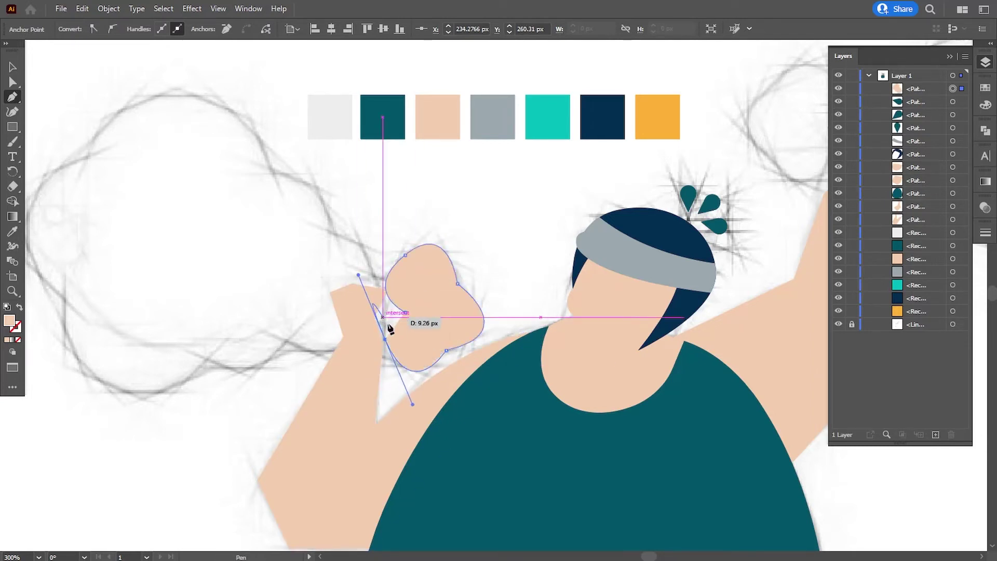
left_click(405, 312)
left_click_drag(405, 255, 361, 291)
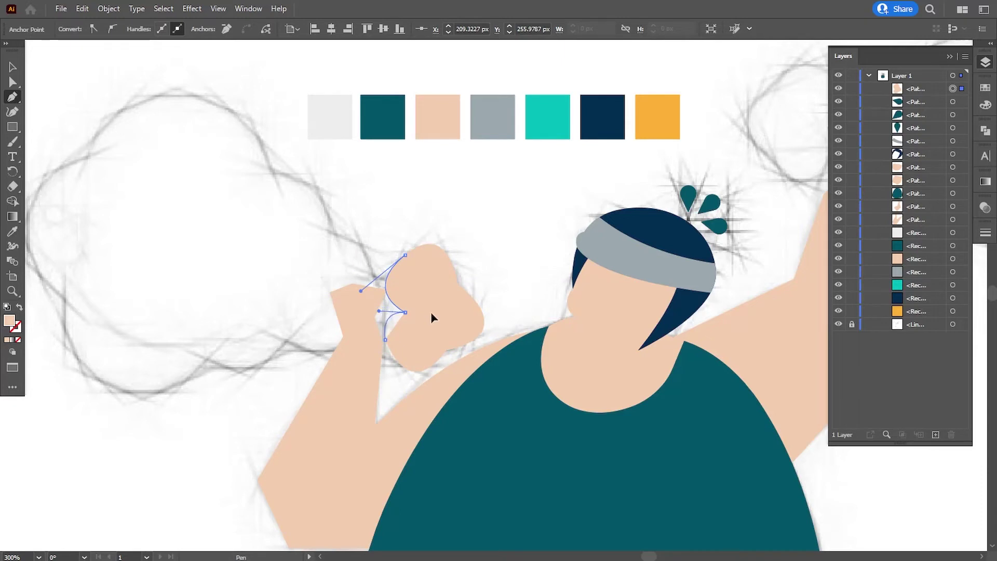
Refine the cloud's top, right and bottom curve handles with Direct Selection
left_click(13, 82)
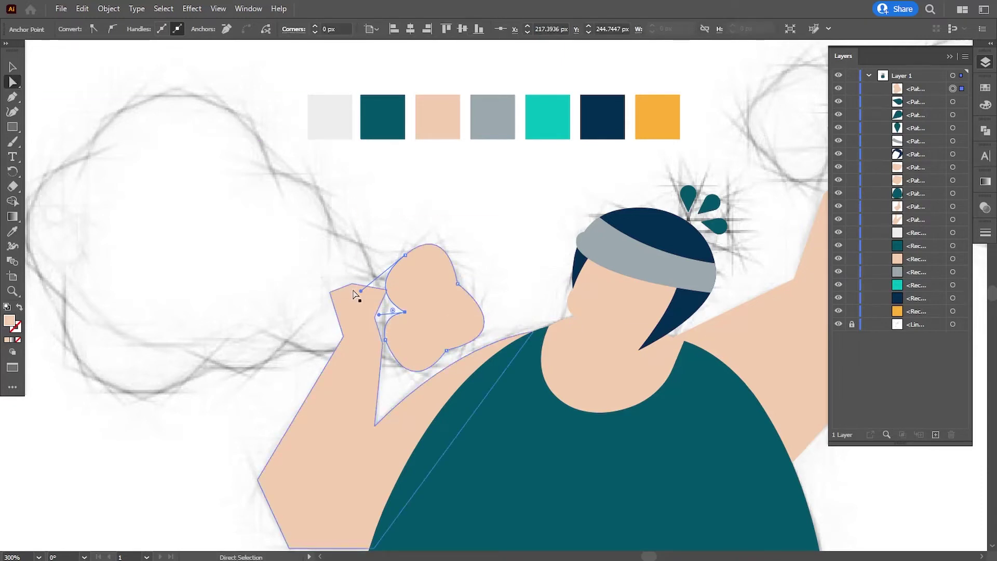
mouse_move(406, 256)
left_mouse_down()
mouse_move(451, 219)
mouse_move(439, 232)
left_mouse_up()
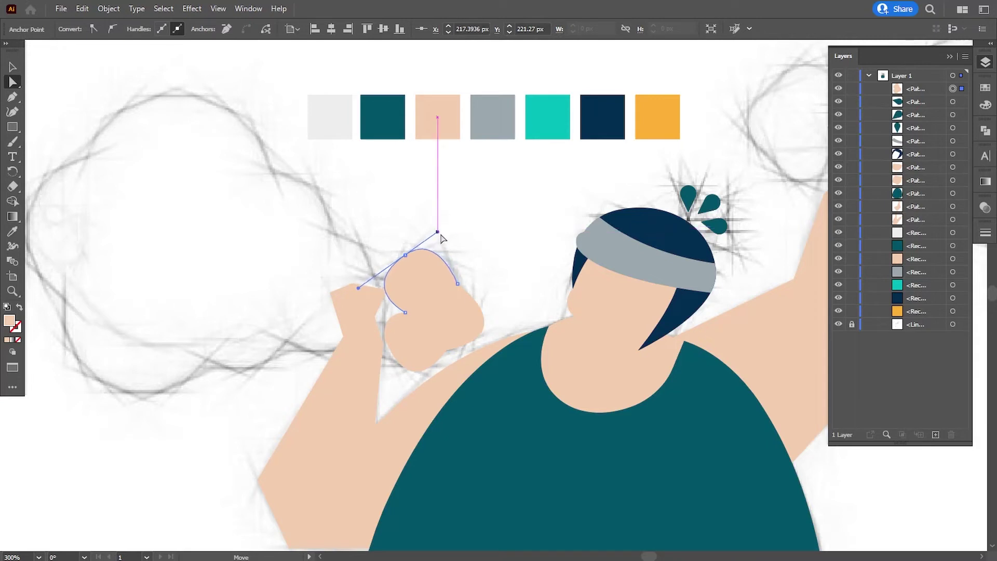
left_click(446, 349)
left_click_drag(524, 332, 506, 327)
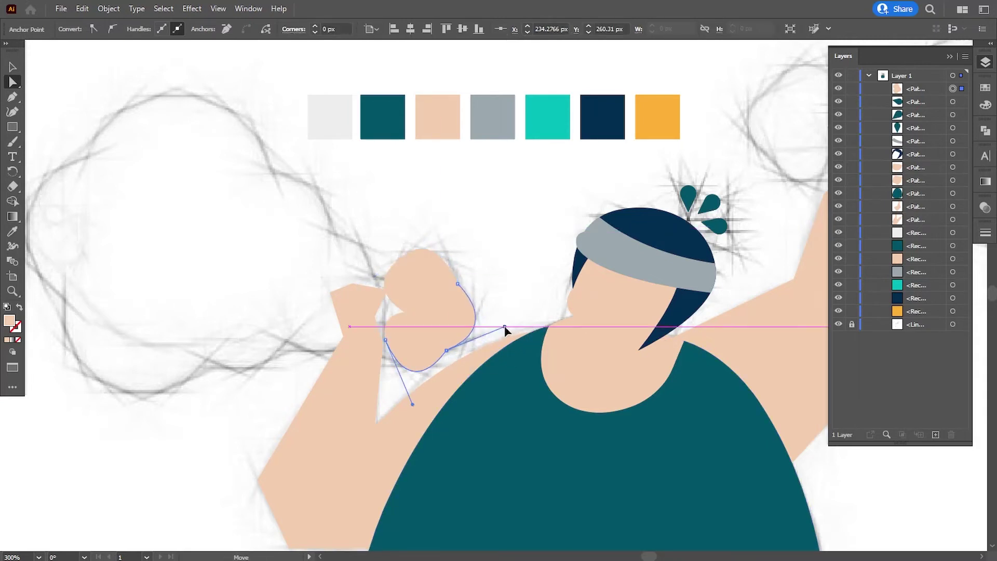
left_click_drag(413, 404, 406, 397)
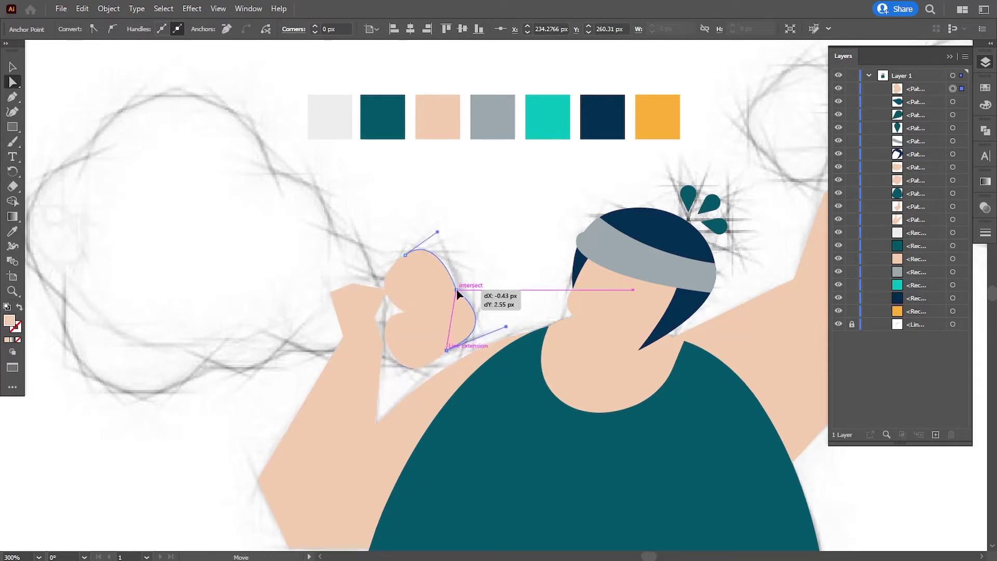
left_click(405, 255)
left_click_drag(439, 232, 443, 232)
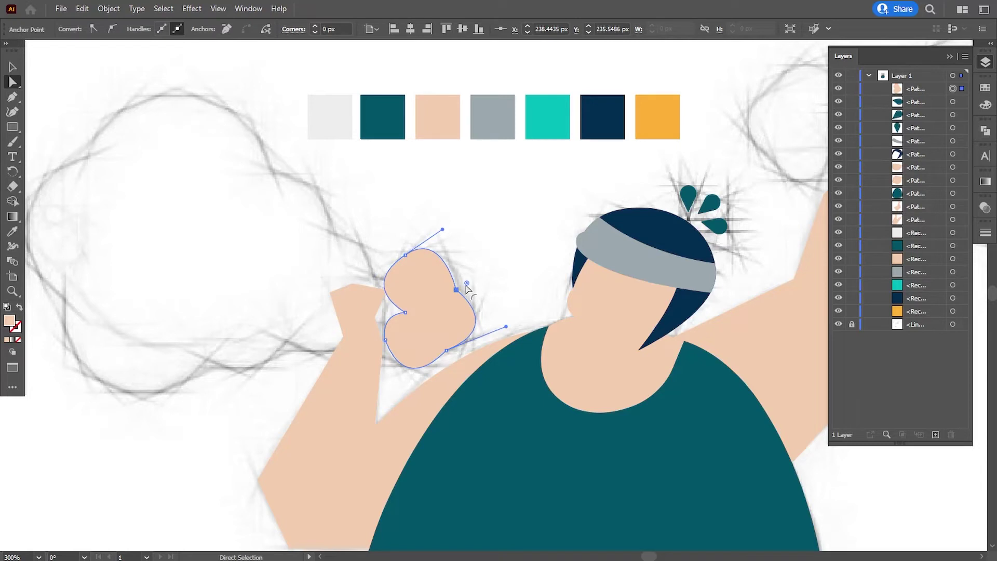
left_click_drag(508, 330, 512, 330)
Fill the small cloud with the palette's orange and tweak its lower curve
left_click_drag(345, 349, 379, 364)
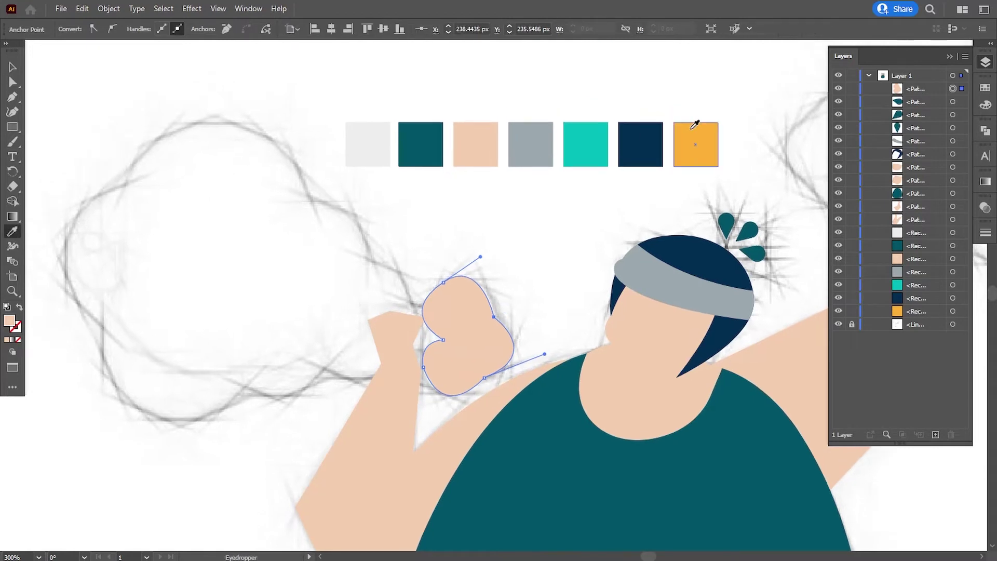
left_click(697, 122)
key("v")
left_click(78, 122)
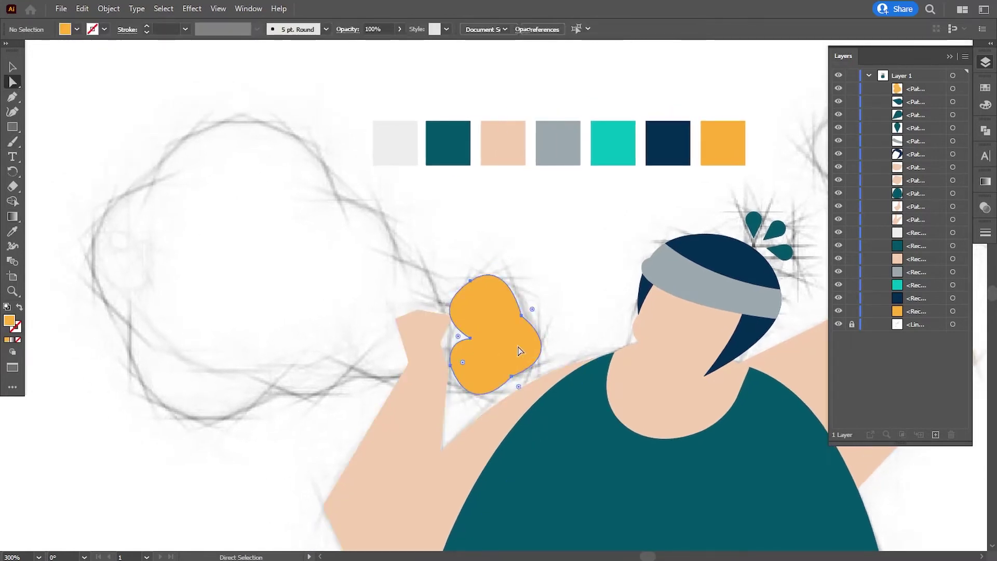
left_click_drag(518, 386, 571, 353)
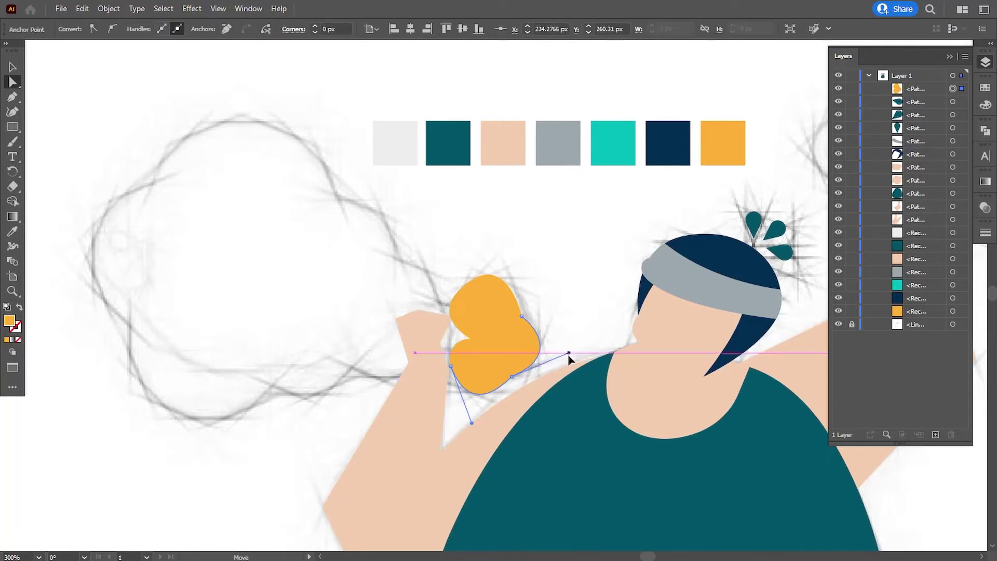
left_click(574, 313)
left_click_drag(274, 316, 296, 305)
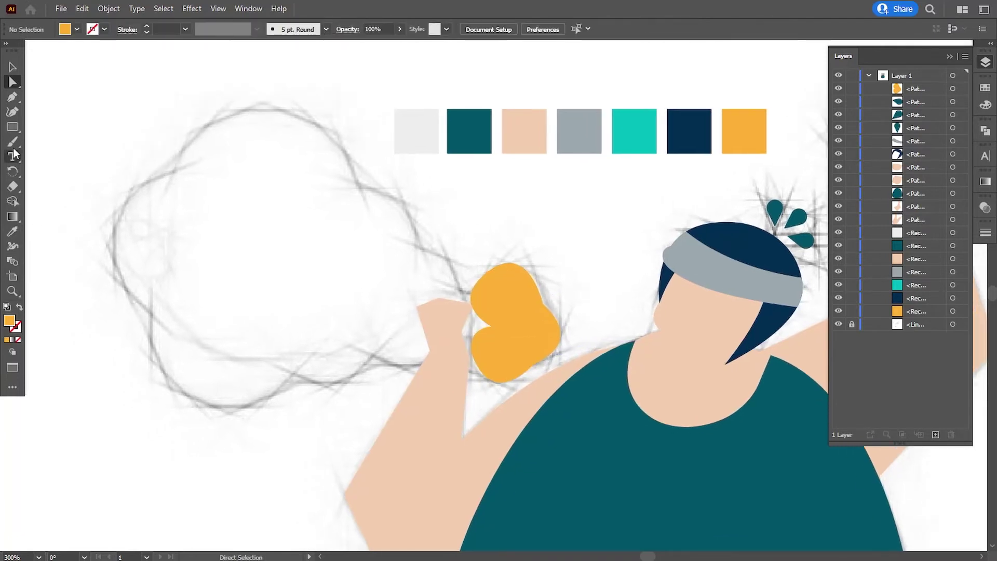
Trace a large billowing cloud outward from the left fist with curved anchors, closing it at the start point
left_click(465, 302)
left_click_drag(420, 249, 405, 250)
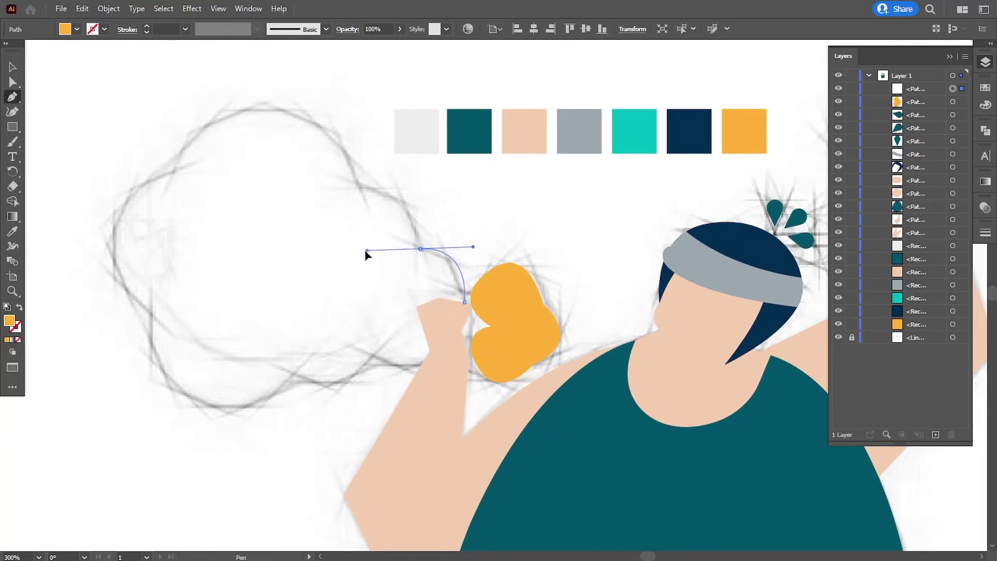
left_click(421, 249)
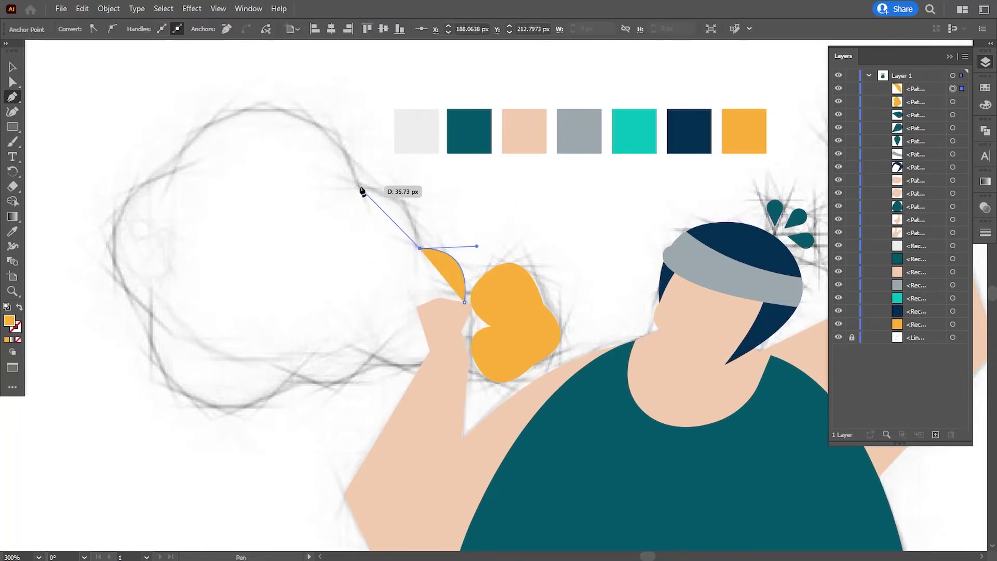
left_click_drag(360, 186, 304, 206)
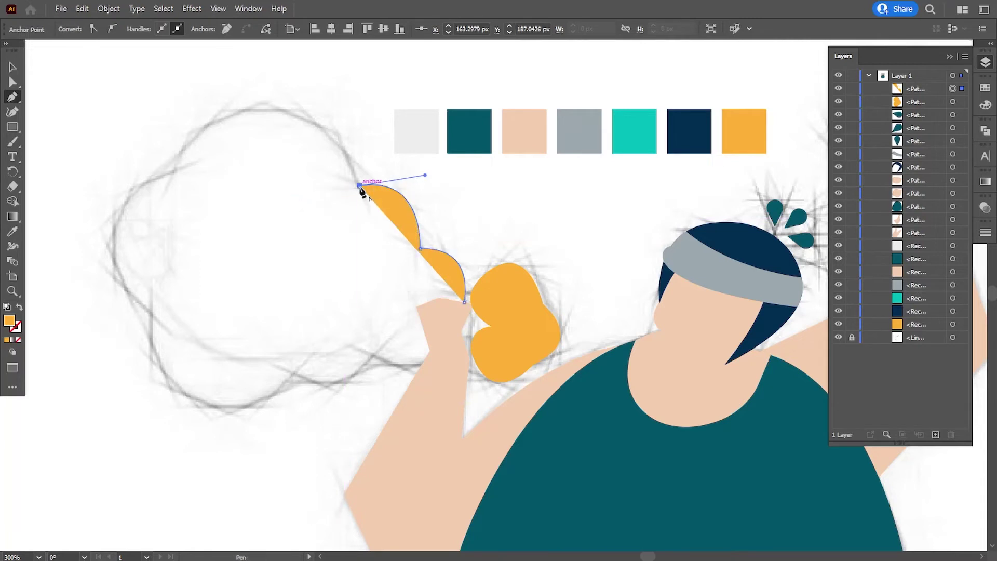
mouse_move(360, 187)
left_mouse_down()
mouse_move(178, 165)
mouse_move(62, 295)
left_mouse_up()
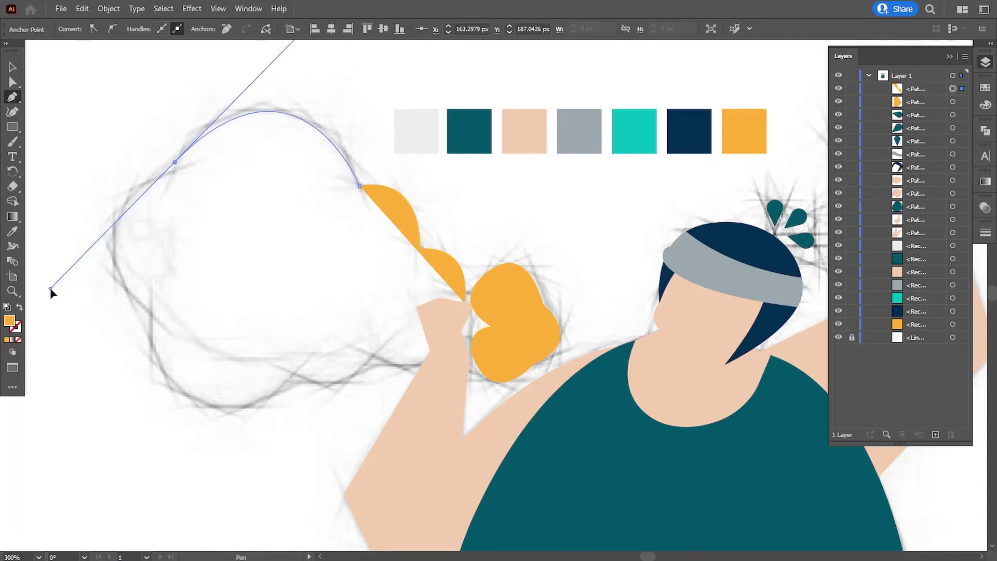
scroll(81, 296, "left", 3)
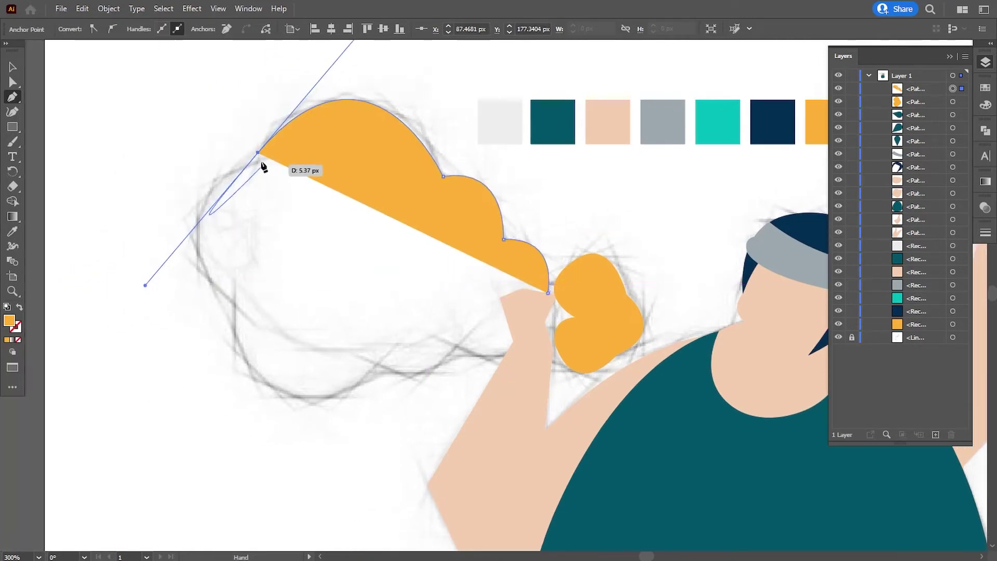
mouse_move(259, 152)
left_mouse_down()
mouse_move(229, 306)
mouse_move(319, 398)
left_mouse_up()
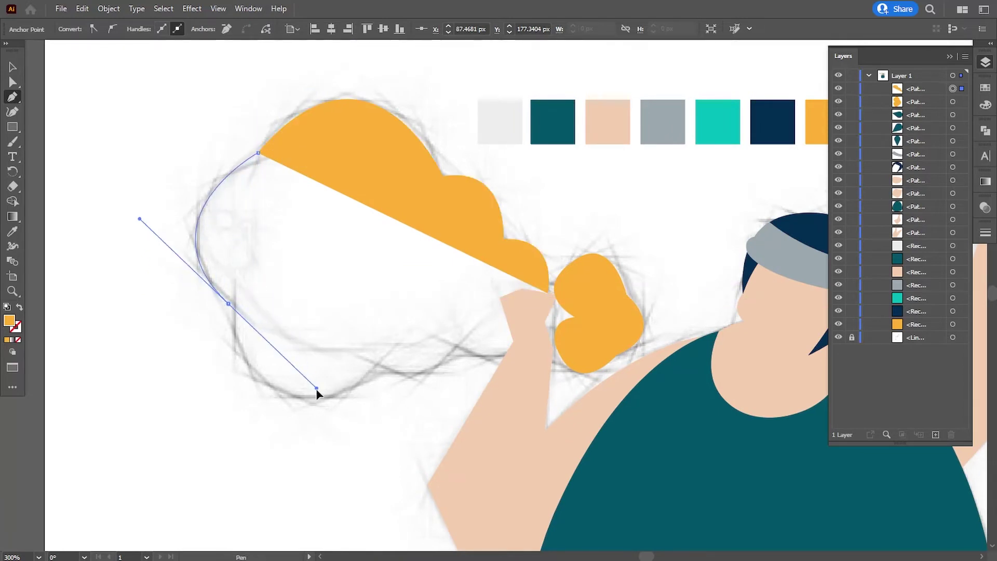
left_click_drag(375, 369, 445, 355)
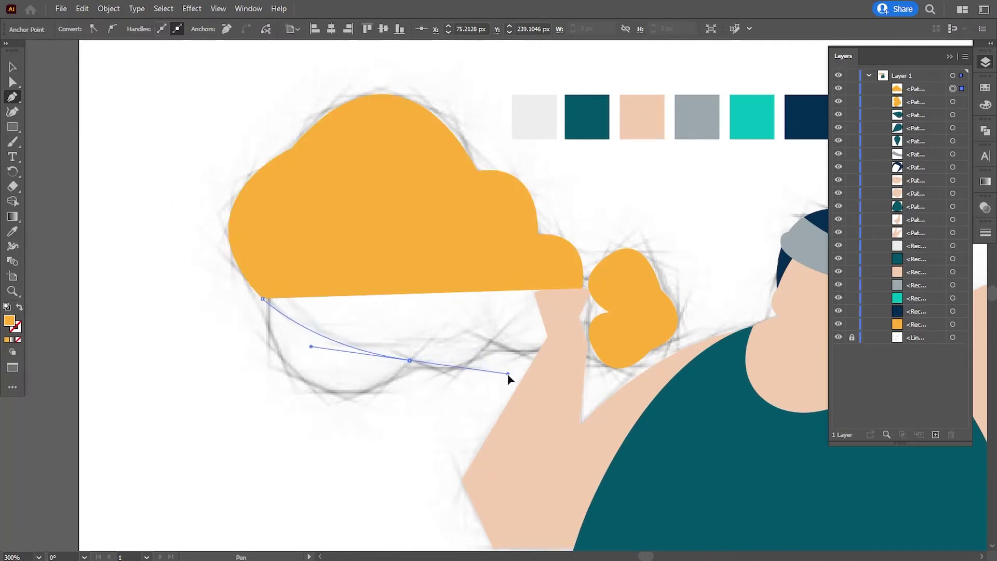
left_click_drag(507, 373, 517, 353)
mouse_move(410, 360)
left_mouse_down()
mouse_move(421, 364)
mouse_move(412, 364)
left_mouse_up()
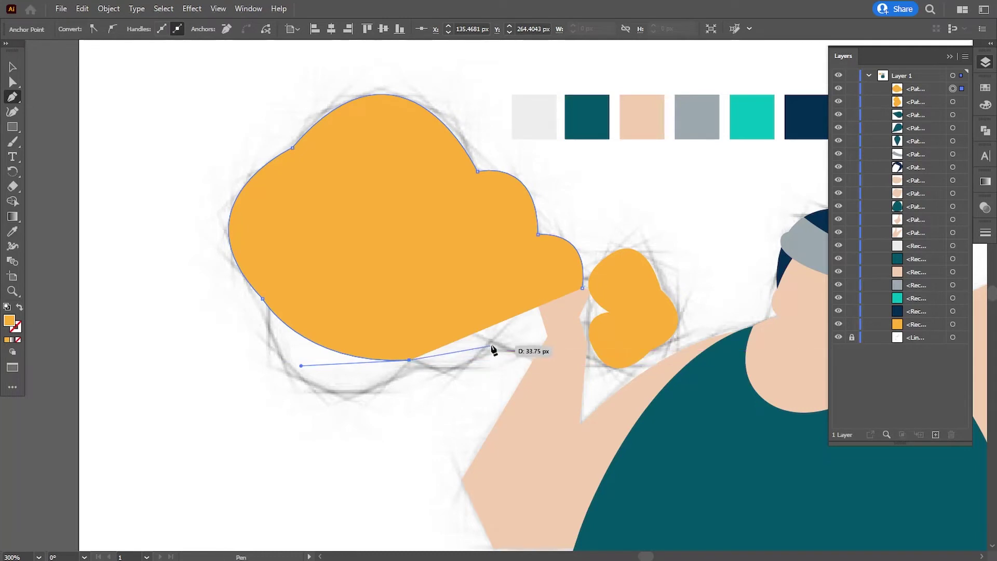
left_click_drag(493, 345, 578, 328)
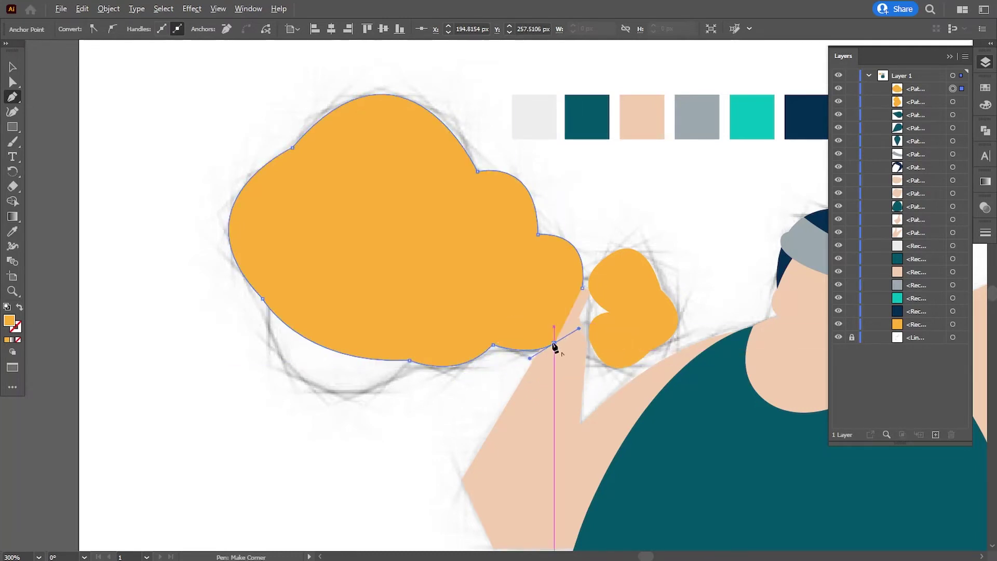
left_click(583, 289)
Refine the big cloud's upper-left curve by adjusting its anchors with Direct Selection
key("v")
left_click(73, 127)
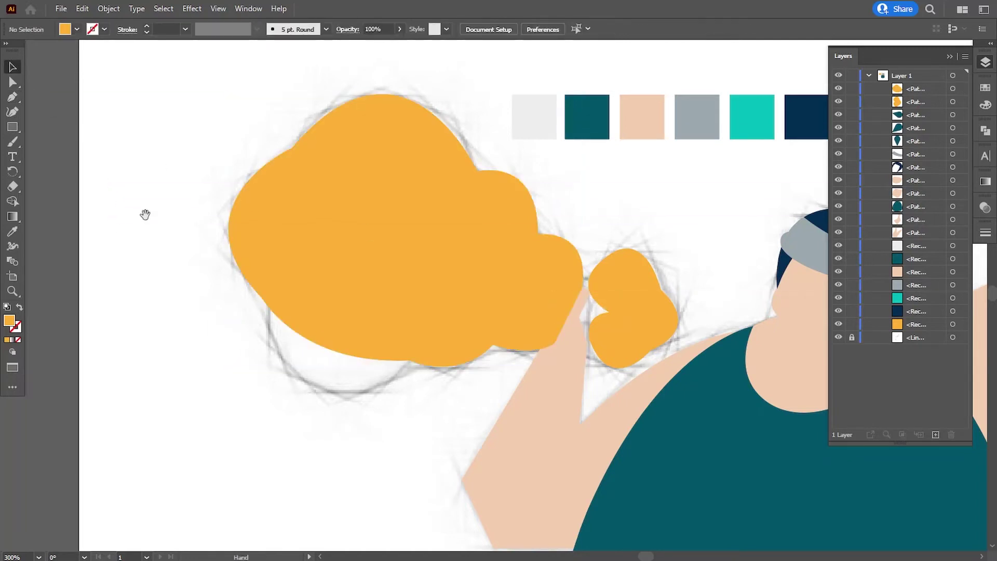
key("a")
left_click(505, 173)
left_click_drag(358, 112, 441, 104)
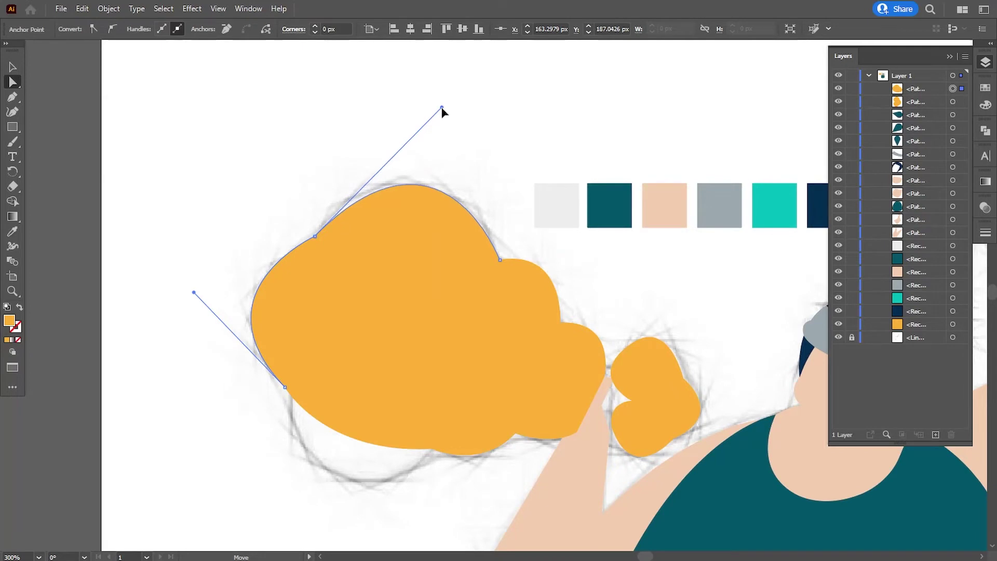
left_click_drag(379, 282, 396, 238)
left_click(179, 328)
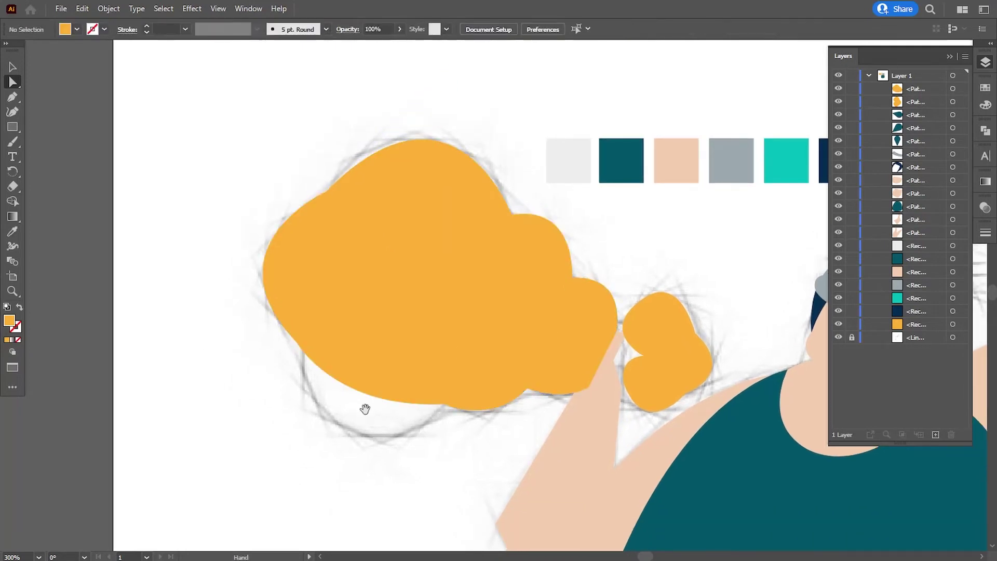
Begin a new path along the cloud's lower edge with curved anchors and broken handles
left_click_drag(368, 408, 374, 370)
left_click_drag(321, 386, 316, 379)
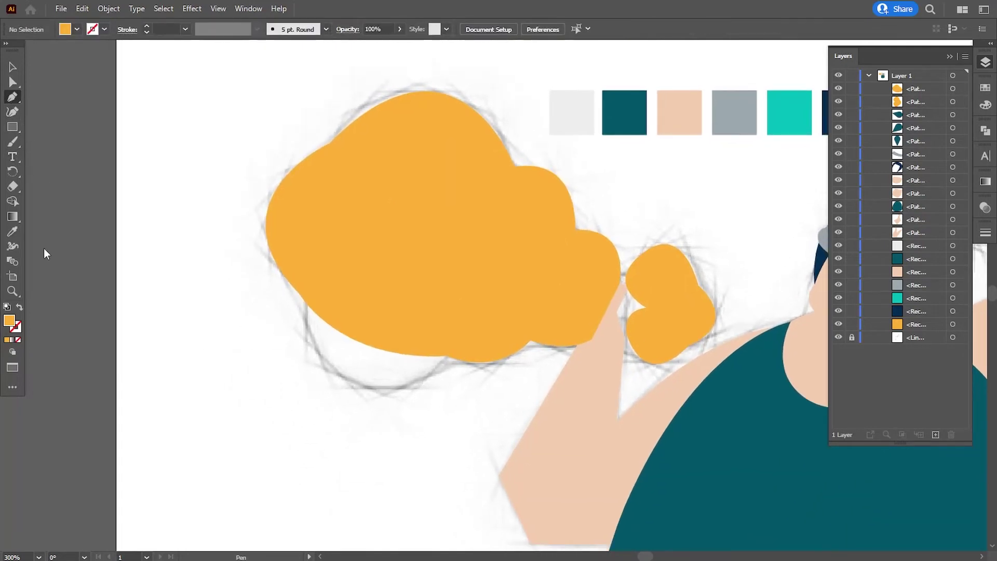
left_click(266, 221)
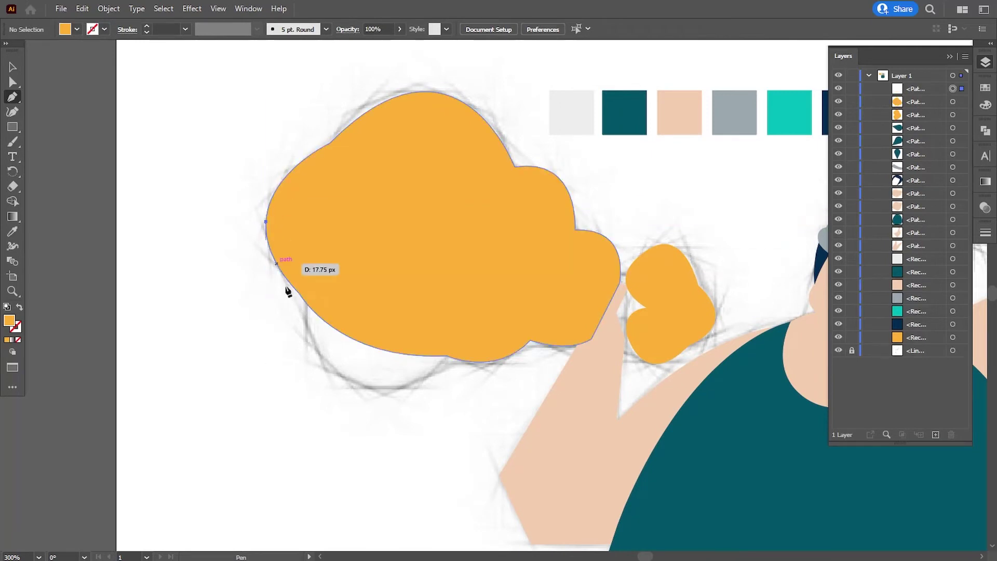
left_click_drag(307, 328, 362, 368)
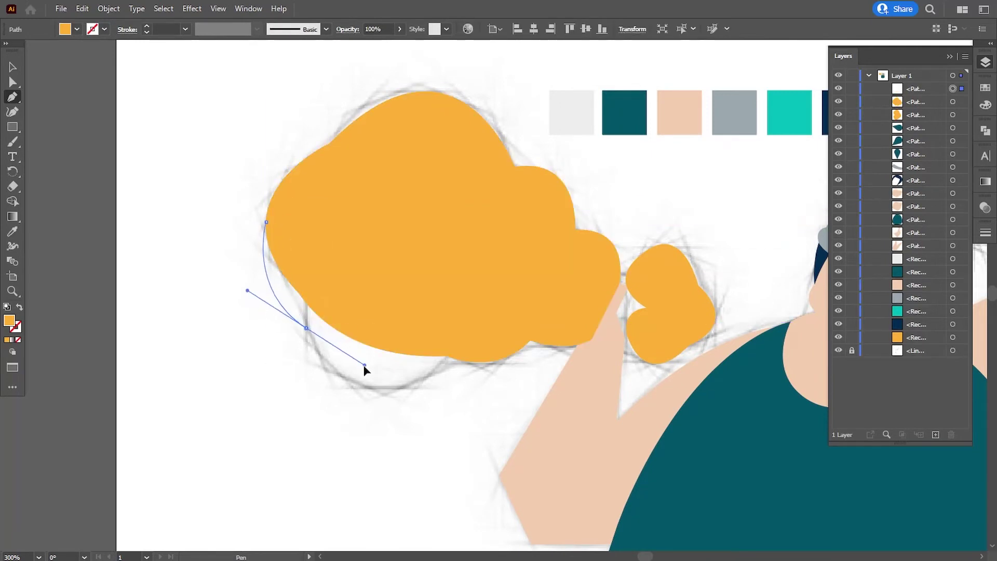
left_click(306, 328)
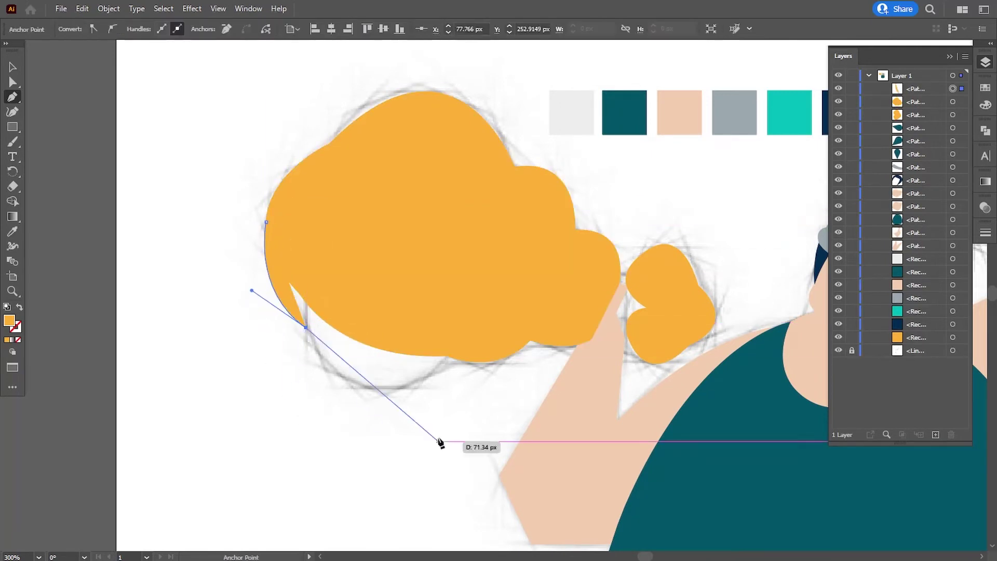
left_click_drag(438, 374, 537, 307)
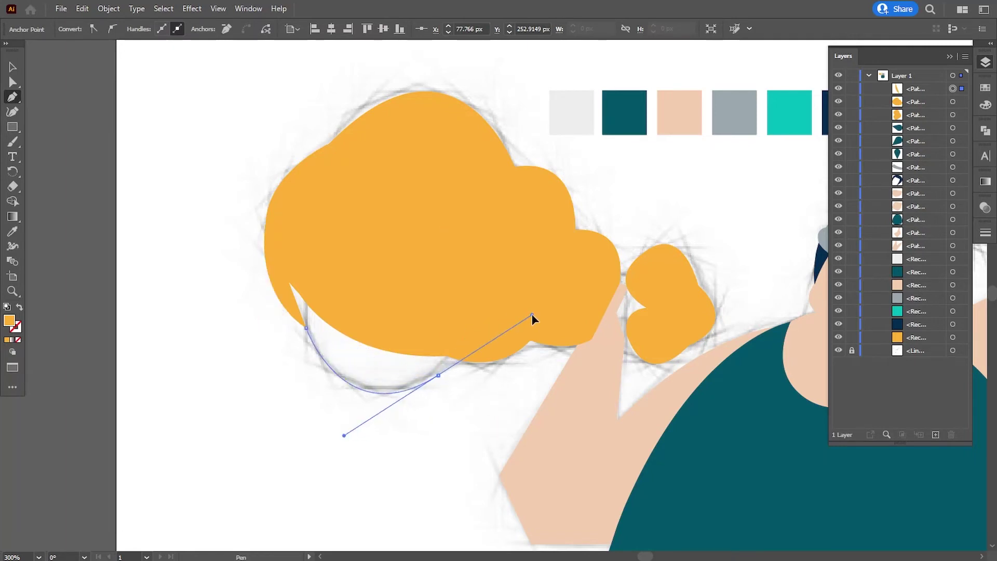
left_click(439, 374)
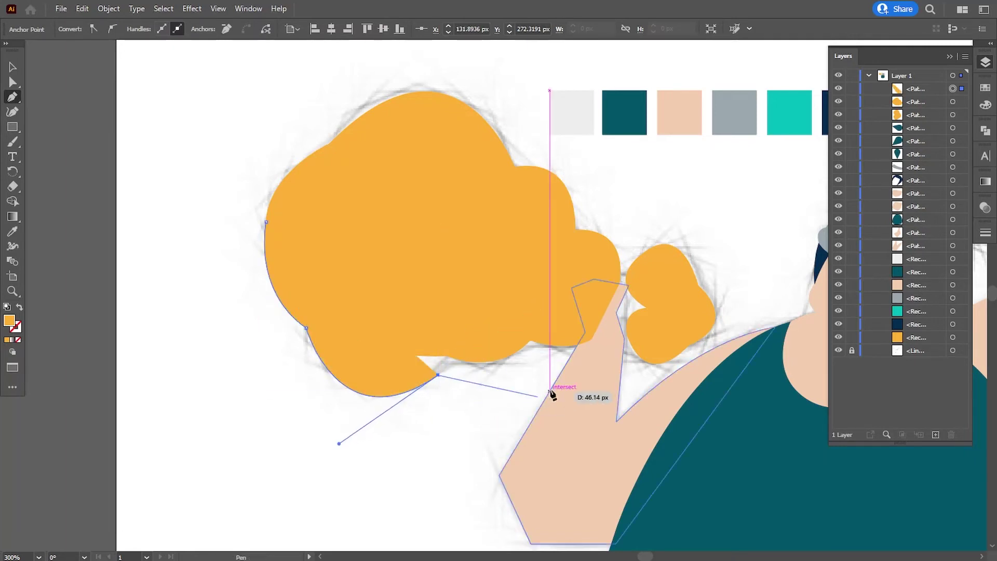
Continue the path over the lower bumps and close it across the cloud's middle
left_click(526, 361)
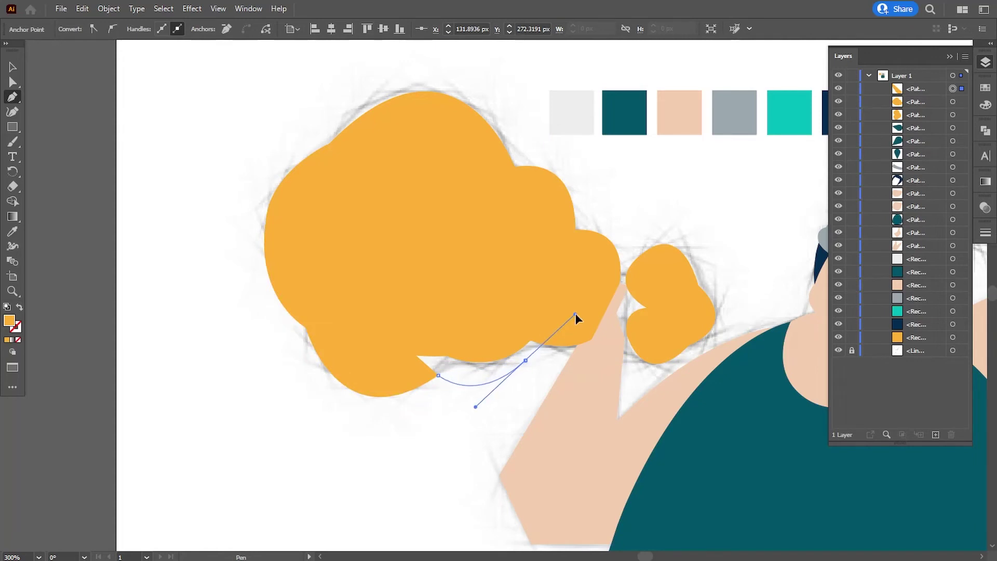
left_click_drag(576, 314, 565, 312)
left_click(526, 361)
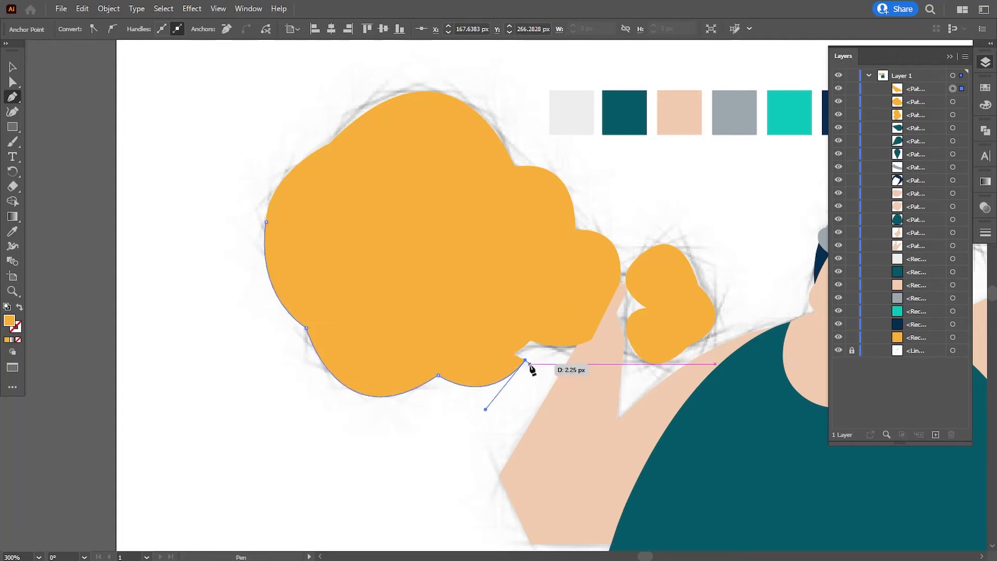
left_click_drag(585, 346, 618, 315)
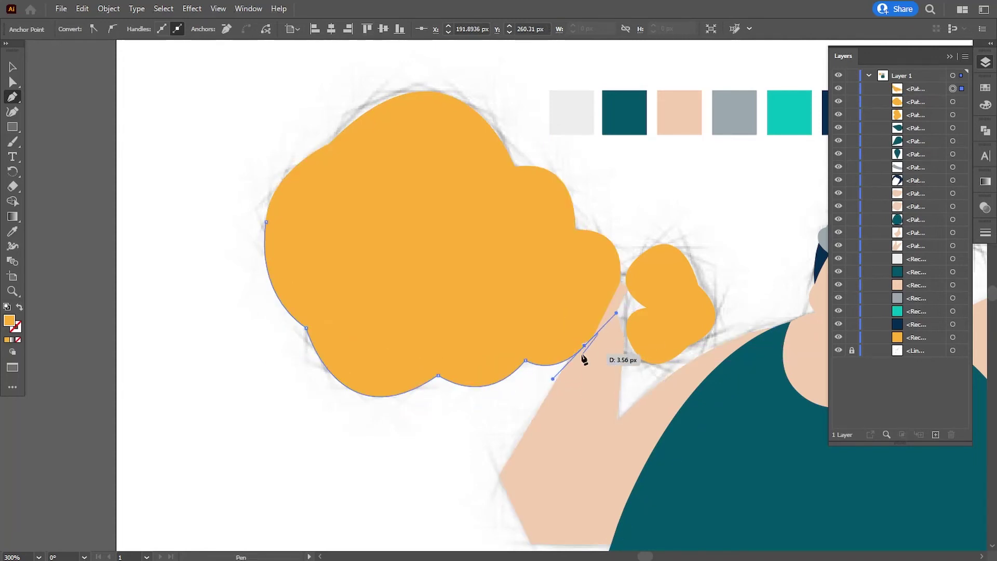
left_click(611, 322)
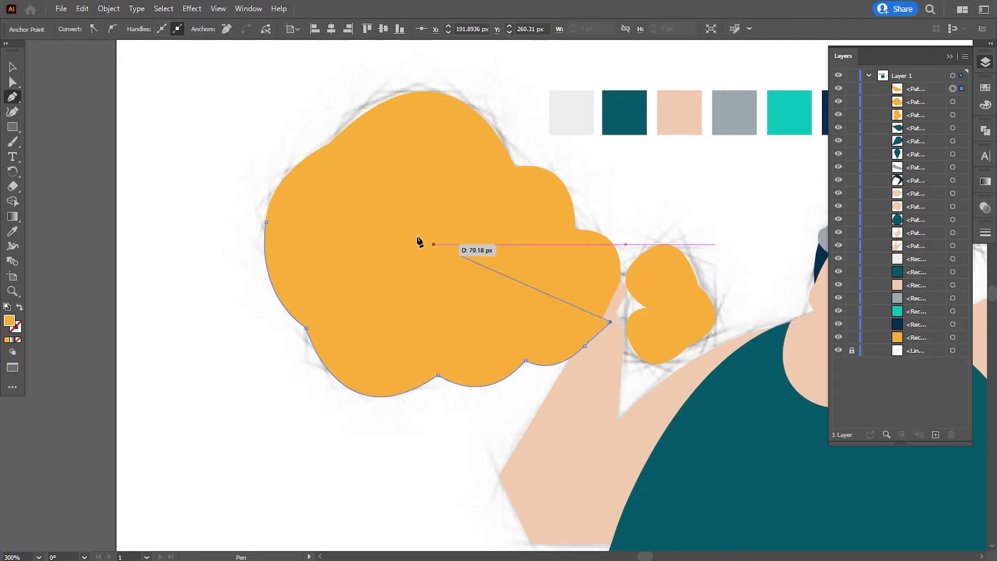
left_click(378, 222)
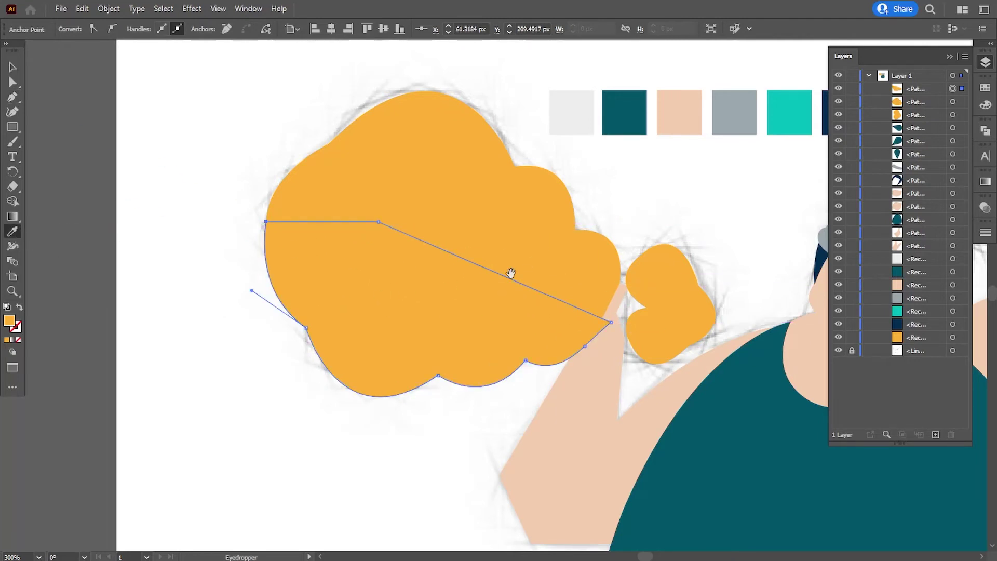
left_click_drag(511, 273, 426, 276)
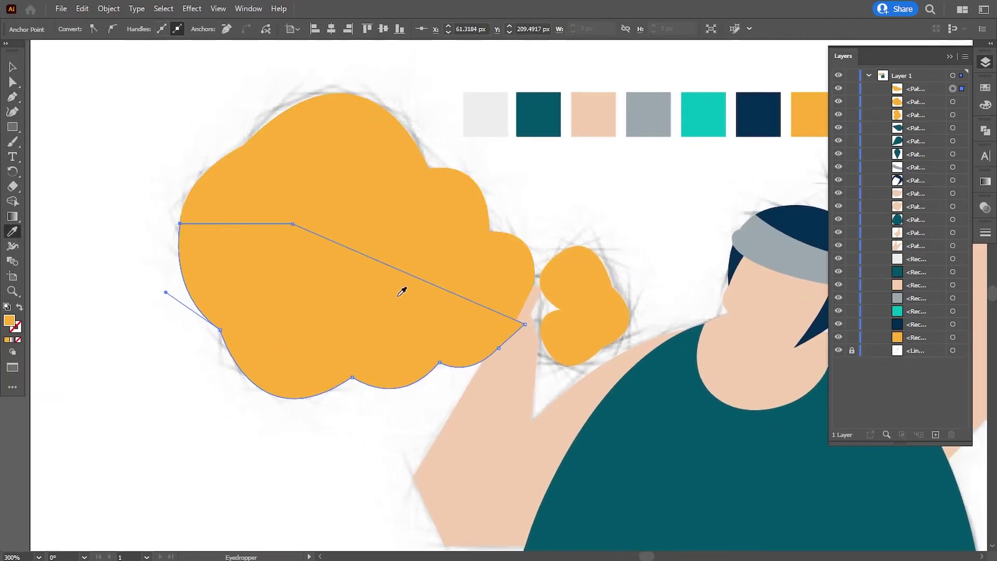
Fill the lower shape with darker mustard D2A146 and move it behind the orange cloud in Layers
double_click(10, 321)
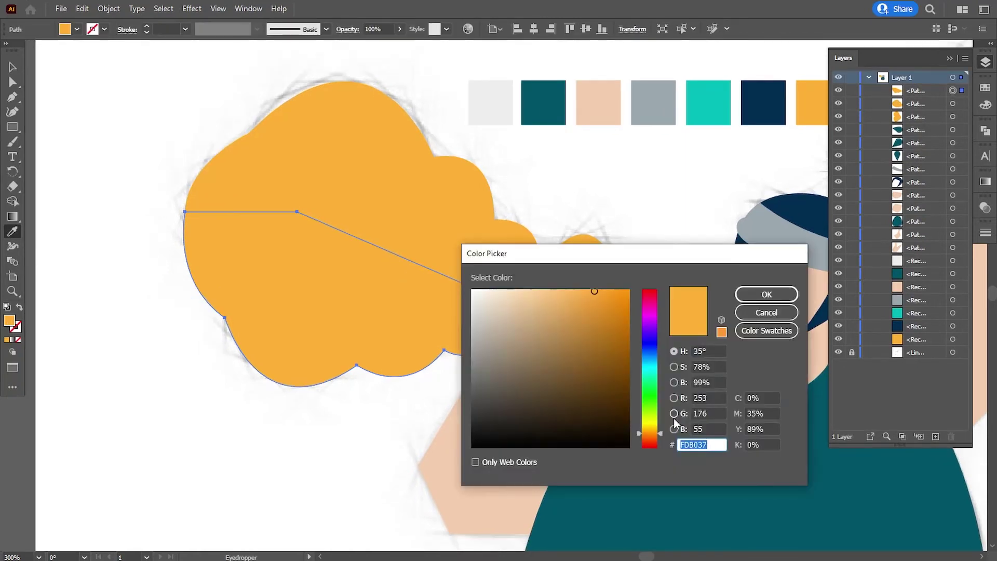
left_click(764, 294)
left_click(12, 67)
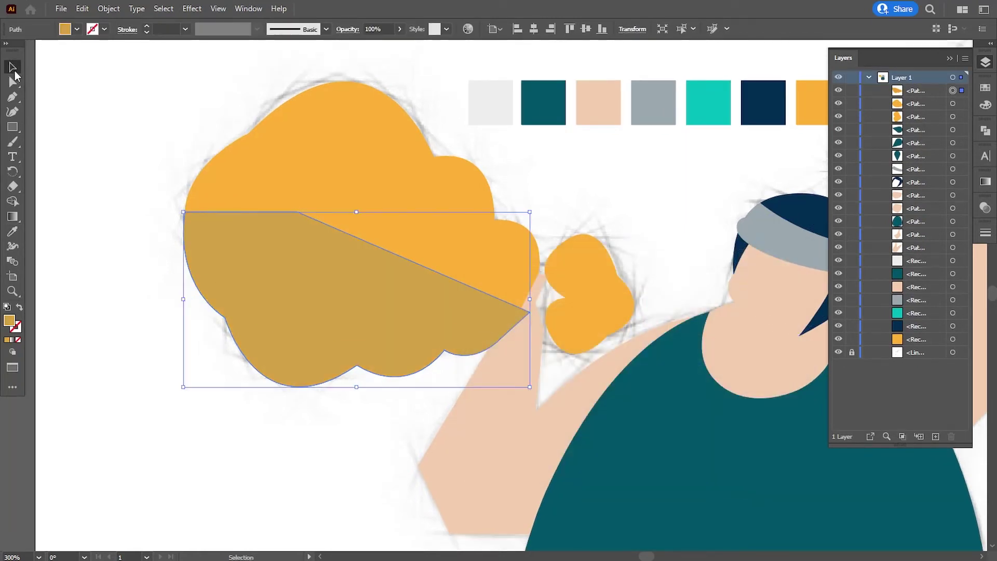
left_click(269, 284)
left_click_drag(916, 91, 916, 109)
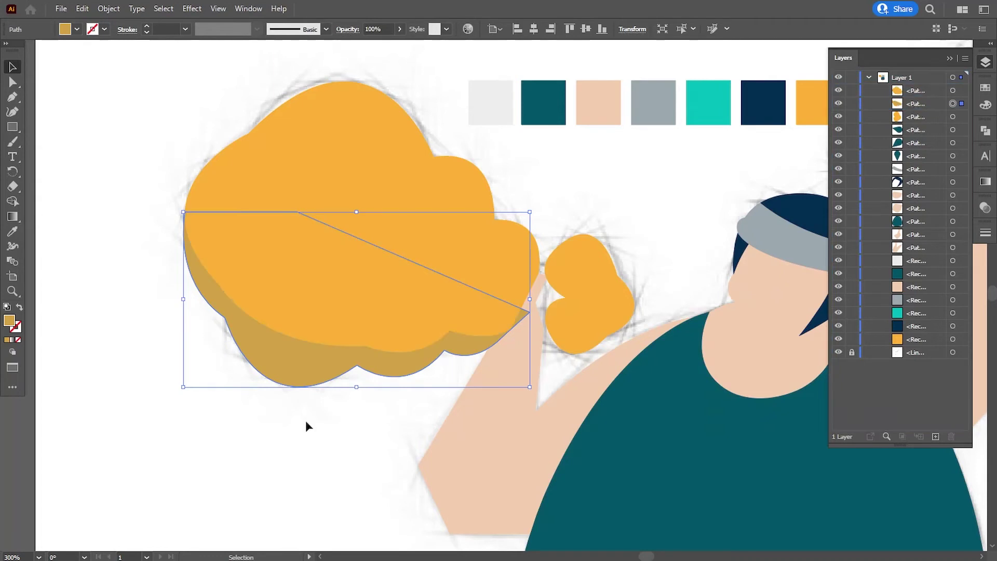
left_click(305, 420)
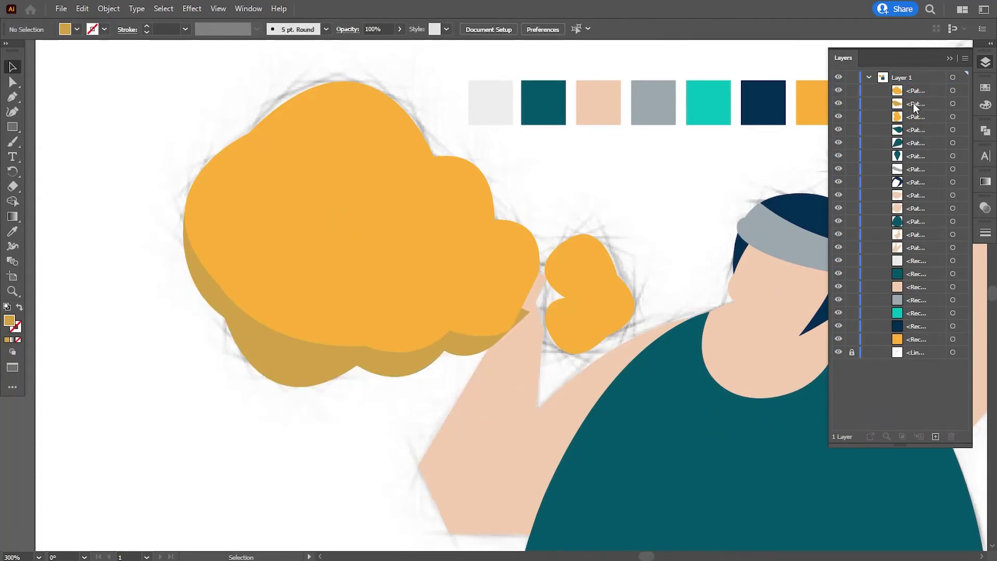
left_click_drag(914, 103, 910, 254)
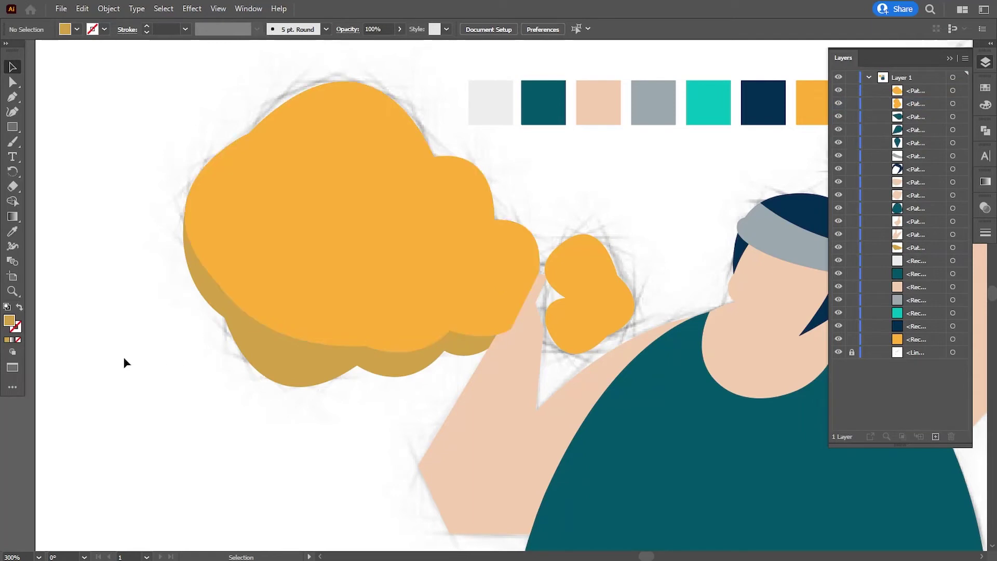
Check and adjust the darker shape's anchors with Direct Selection
left_click_drag(124, 362, 136, 362)
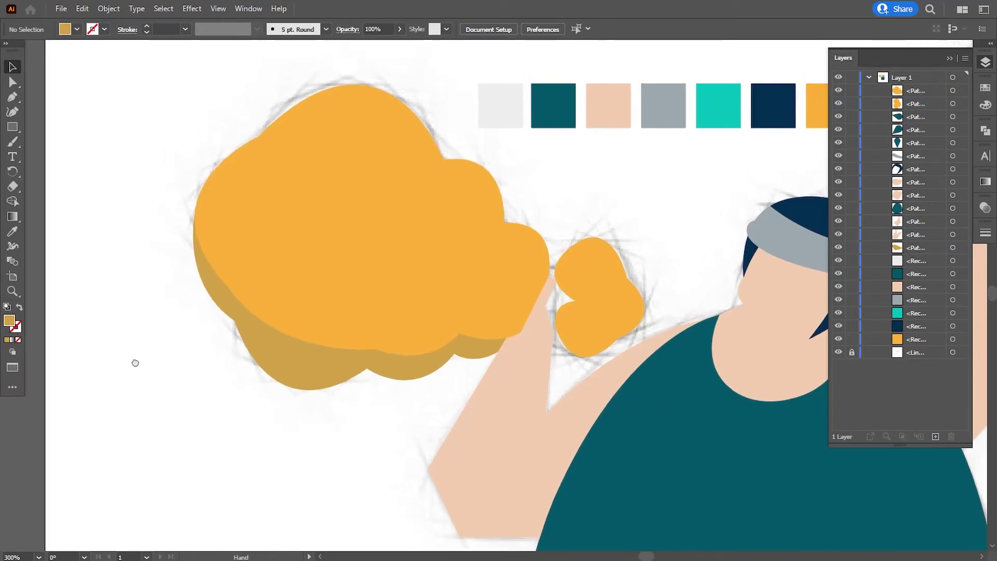
left_click(246, 323)
left_click(235, 322)
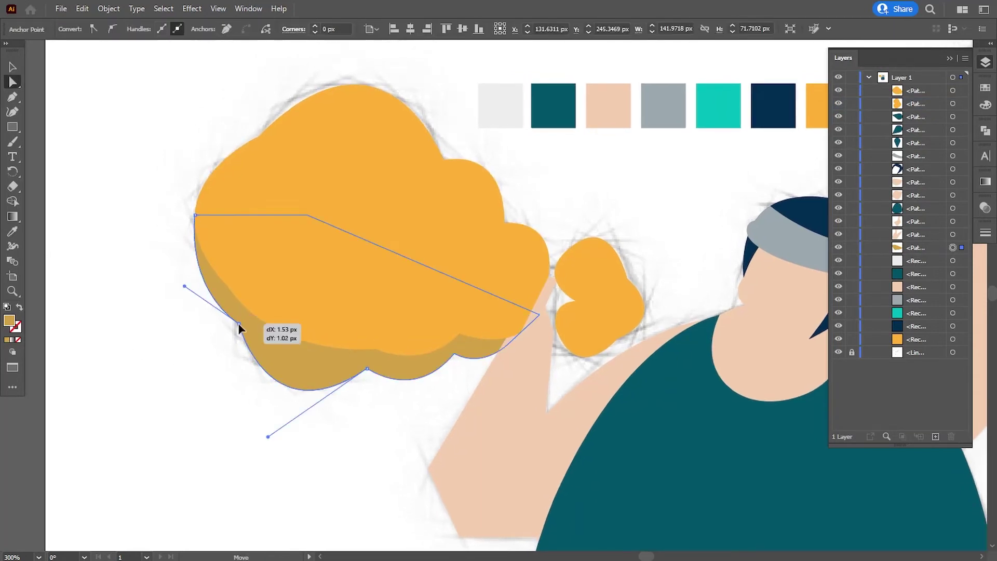
left_click(135, 275)
left_click(293, 391)
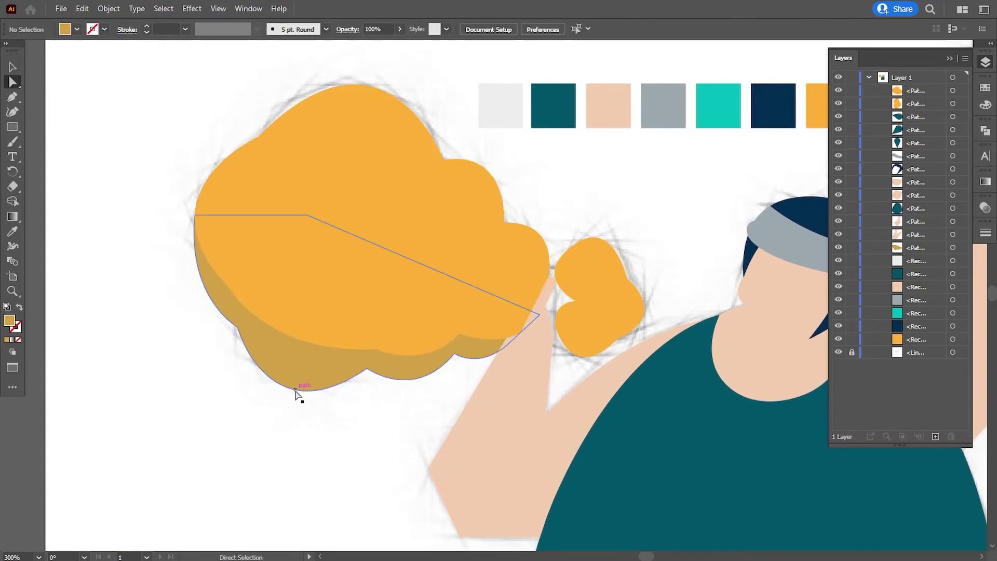
left_click(306, 474)
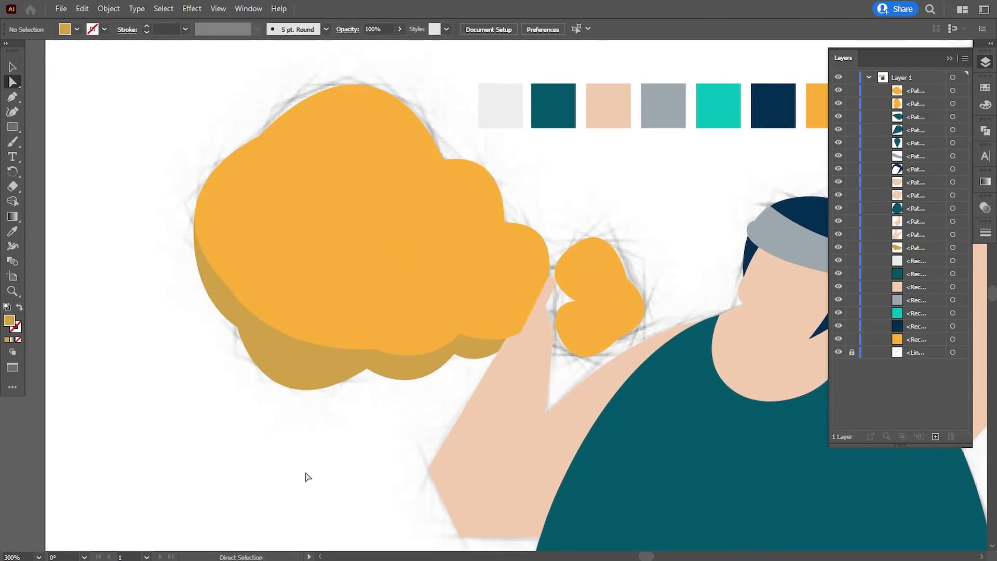
left_click_drag(326, 459, 331, 474)
left_click_drag(13, 126, 78, 140)
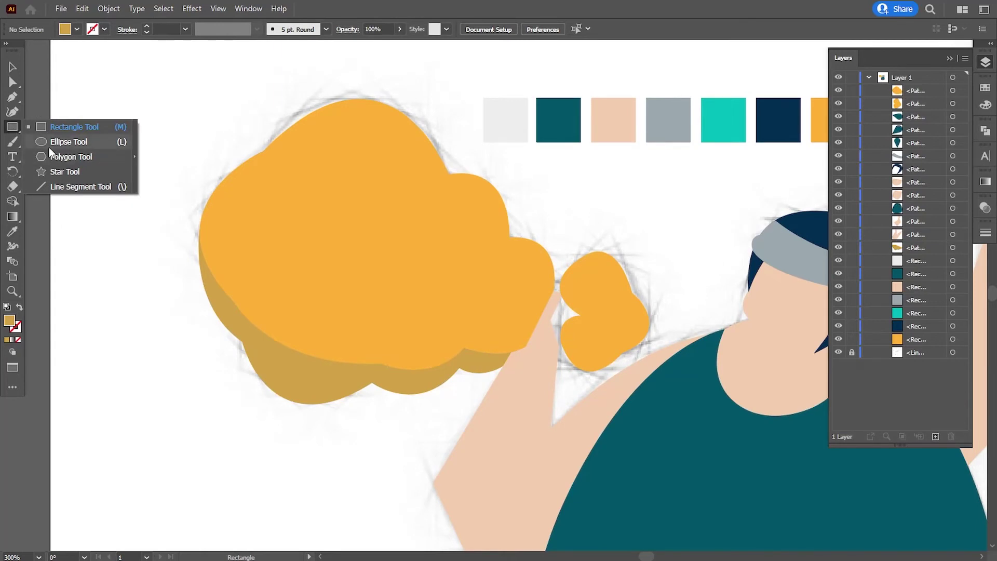
Draw small darker ellipse spots on the orange hair cloud
mouse_move(216, 215)
left_mouse_down()
mouse_move(237, 237)
mouse_move(263, 235)
mouse_move(243, 264)
mouse_move(258, 276)
left_mouse_up()
key("v")
key("ctrl+shift+a")
left_click(142, 301)
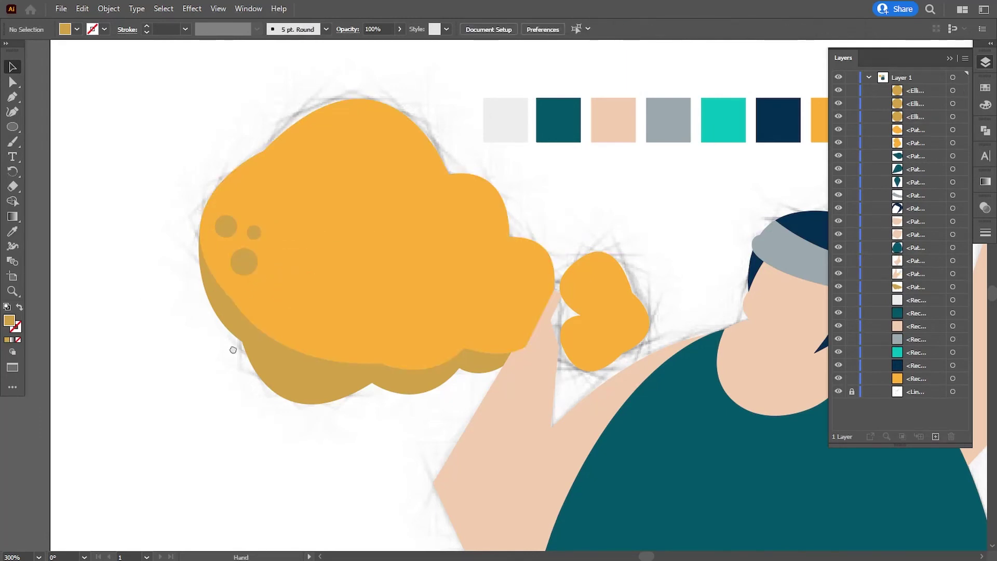
left_click_drag(231, 347, 179, 338)
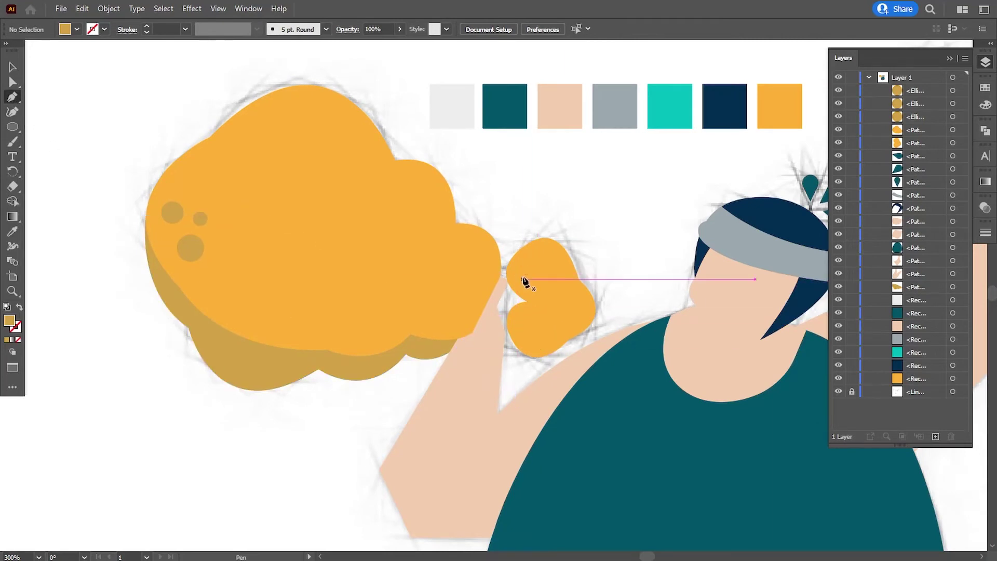
Pen a small grey five-sided shape beside the hand
left_click(483, 266)
left_click(523, 280)
left_click(469, 318)
left_click(521, 333)
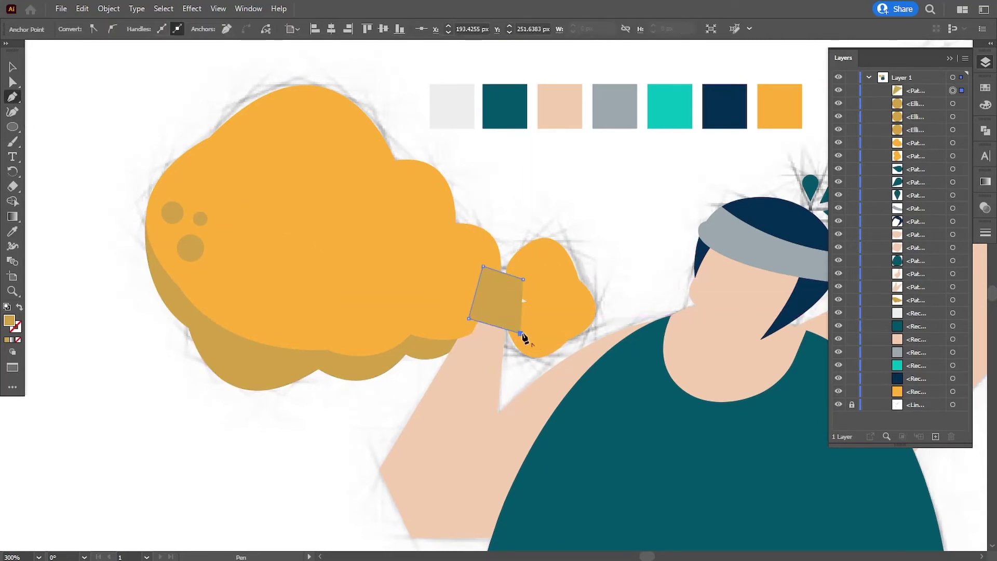
left_click(542, 314)
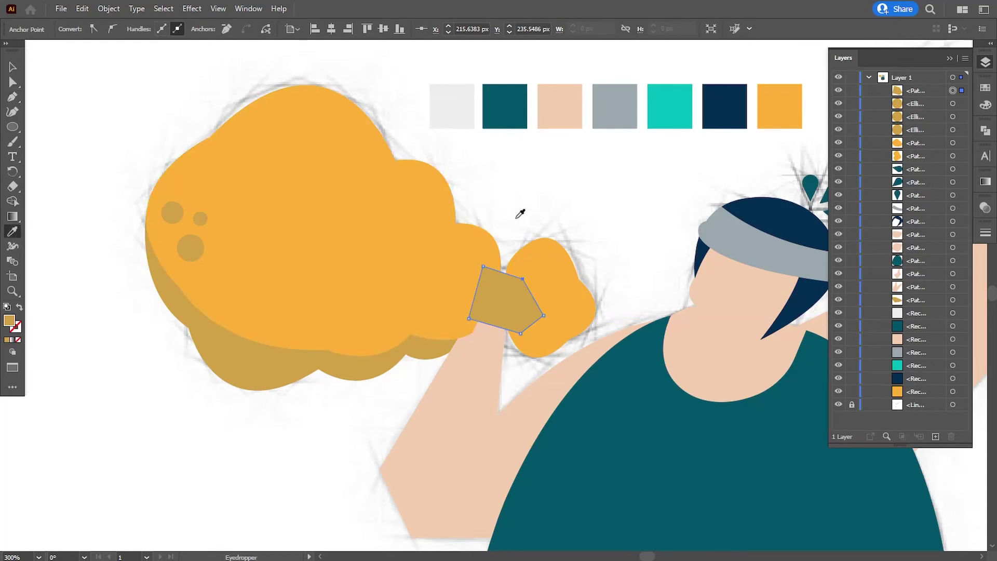
left_click(14, 67)
Reorder layers so the grey pentagon and orange cloud sit behind the hand
left_click(912, 95)
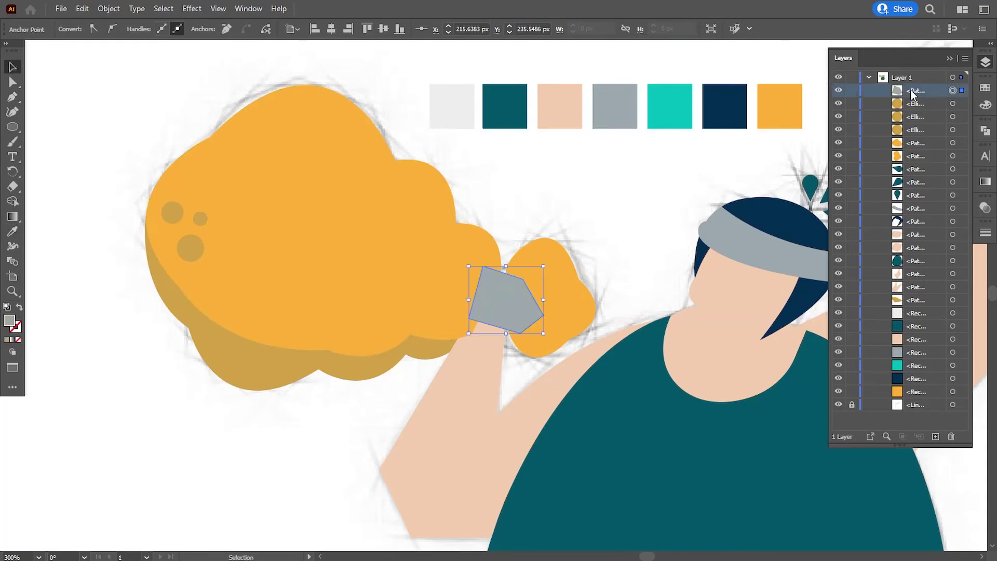
left_click_drag(911, 101, 916, 257)
left_click_drag(914, 293, 914, 294)
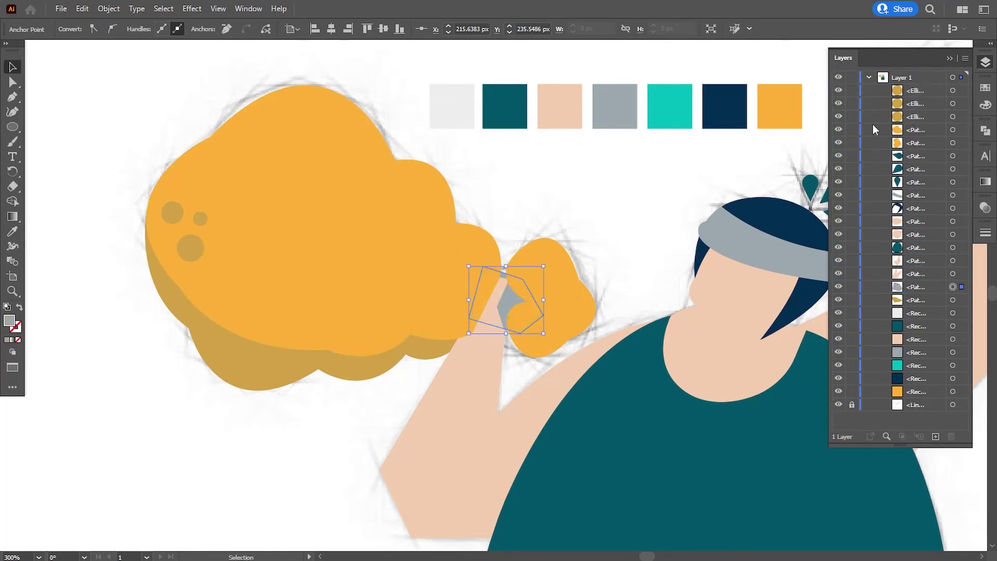
left_click(913, 131)
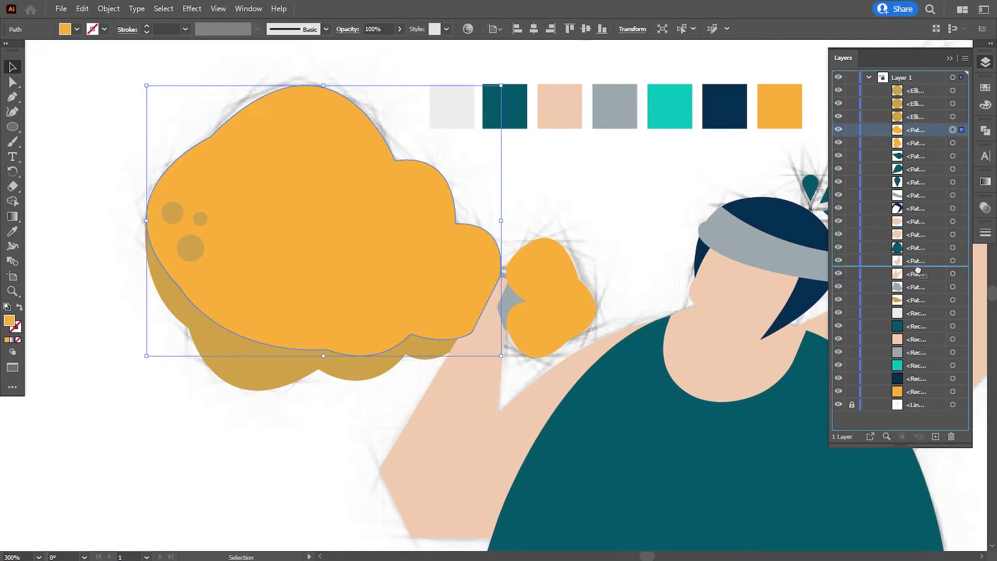
left_click_drag(917, 284, 918, 283)
left_click(233, 419)
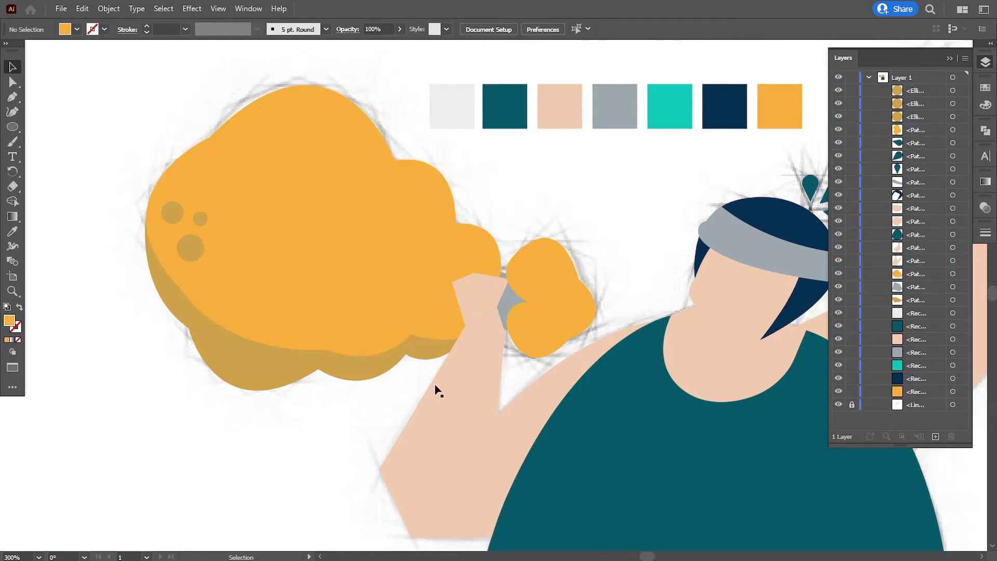
Group the orange blob, big cloud and darker shadow shape together
scroll(468, 354, "right", 2)
left_click(499, 304)
left_click(330, 258, "shift")
left_click(234, 356, "shift")
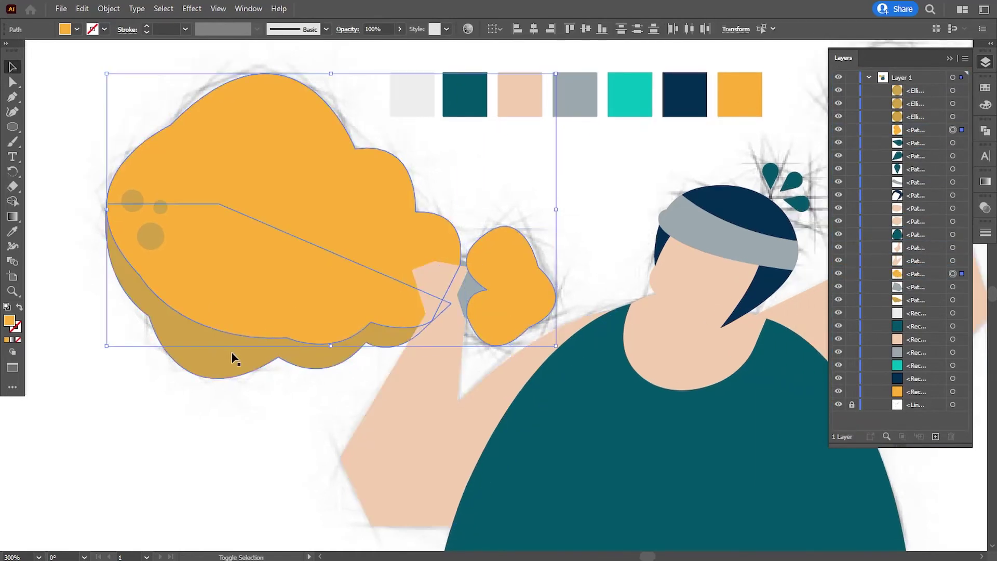
left_click(132, 204, "shift")
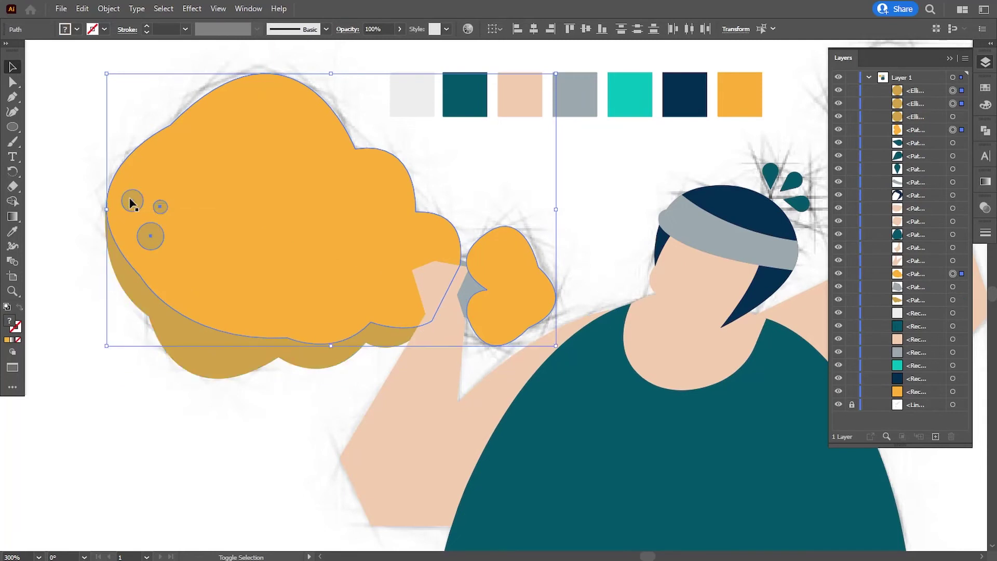
left_click(127, 268, "shift")
left_click(108, 9)
left_click(127, 67)
Move the cloud group lower in the stack and drag a copy to the upper right
left_click_drag(478, 297, 328, 306)
left_click_drag(913, 95, 919, 225)
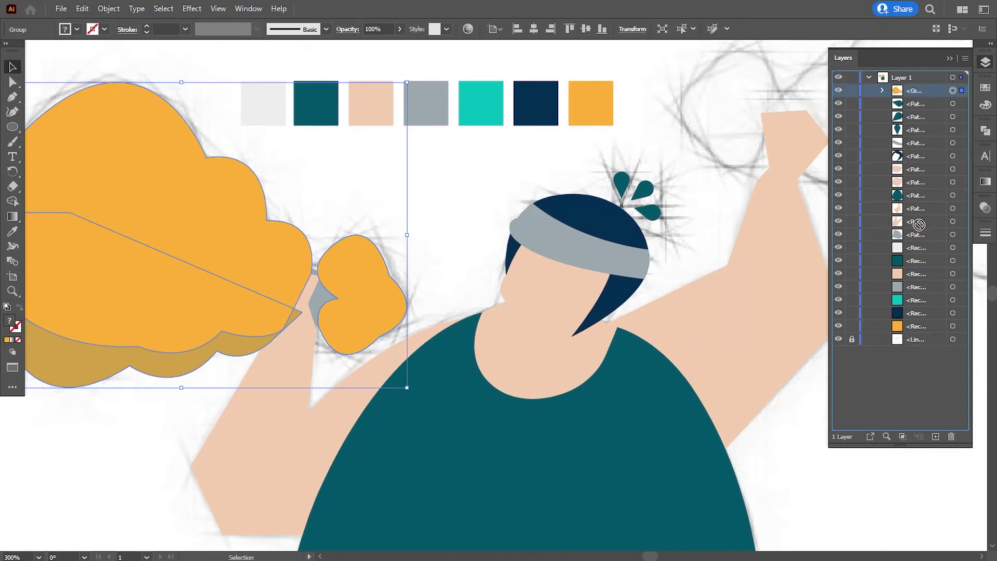
left_click(146, 444)
key("ctrl+minus")
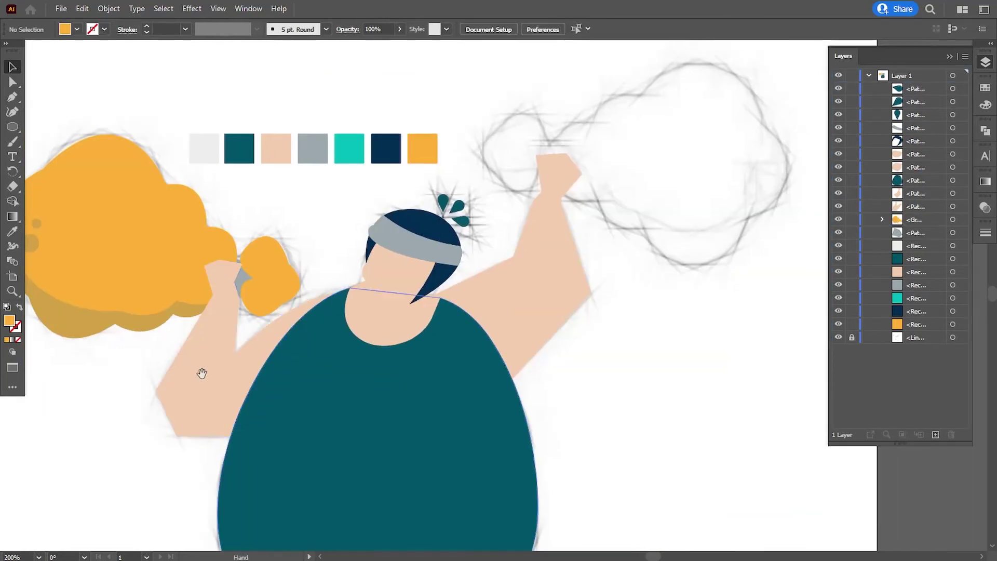
left_click_drag(142, 282, 705, 190)
Reflect the copy vertically and move it up into the raised right hand
left_click(109, 9)
mouse_move(133, 22)
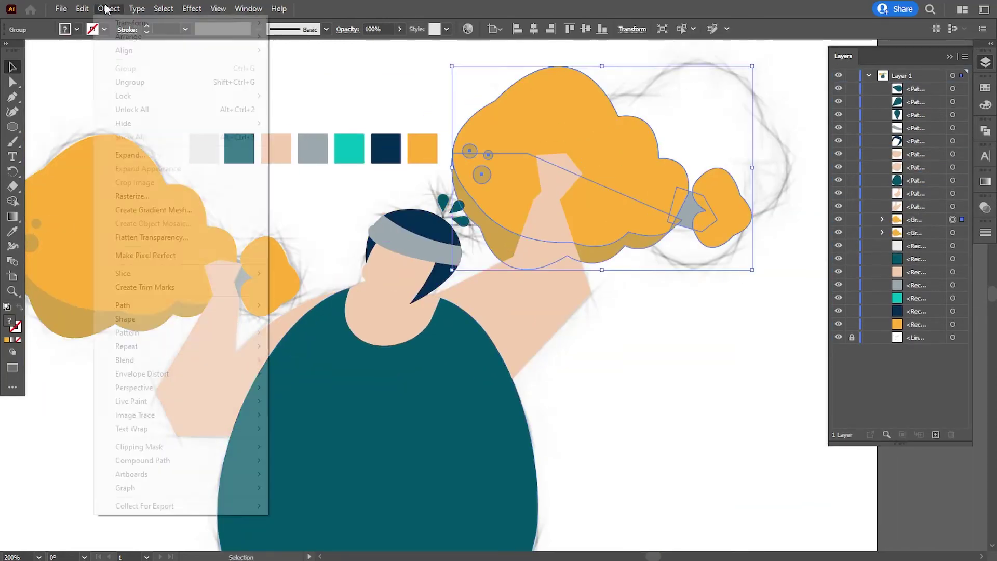
left_click(311, 131)
left_click(502, 366)
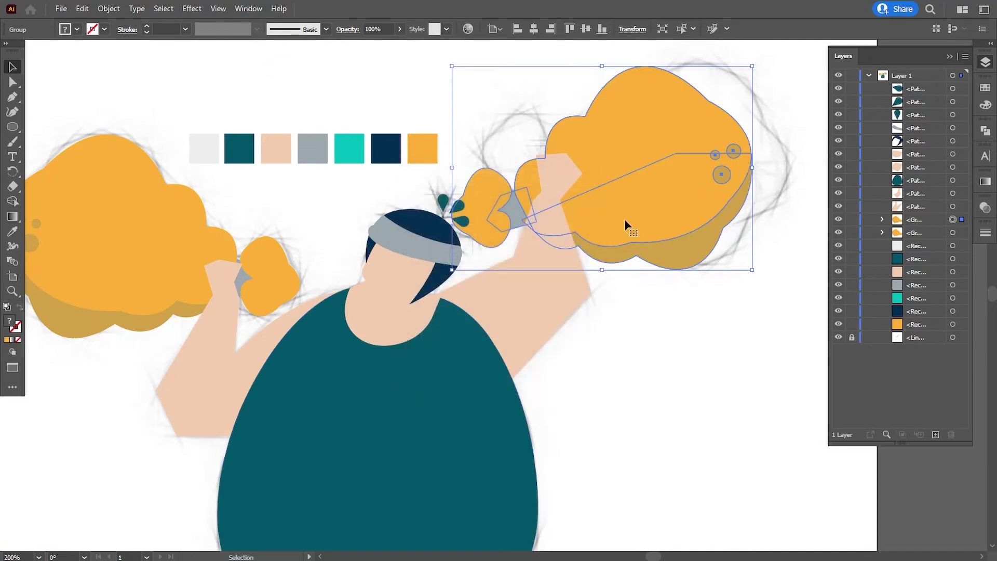
left_click_drag(626, 224, 660, 179)
scroll(659, 179, "up", 3)
scroll(697, 148, "right", 3)
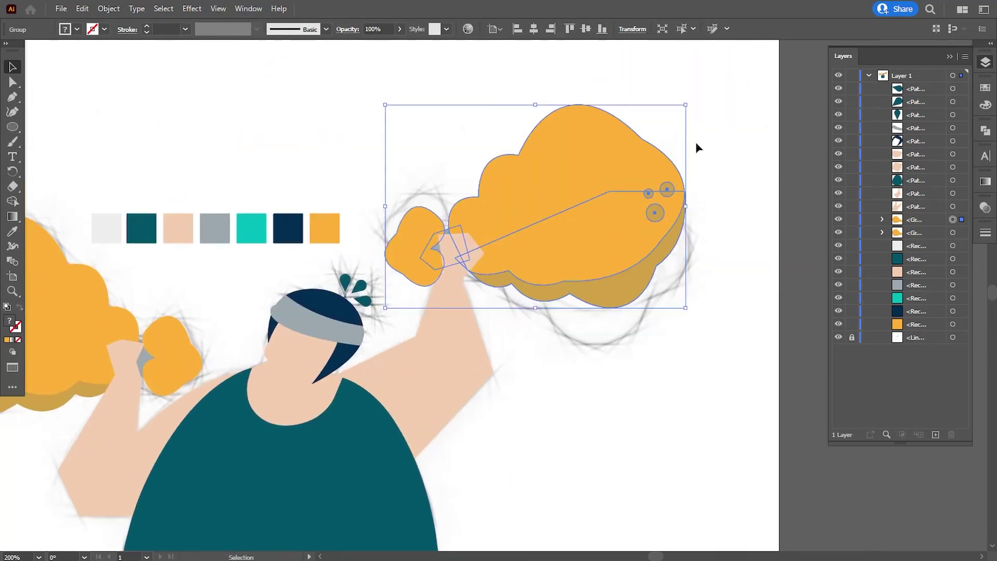
Rotate the mirrored cloud clockwise and nudge it to fit the right fist
left_click_drag(691, 106, 704, 147)
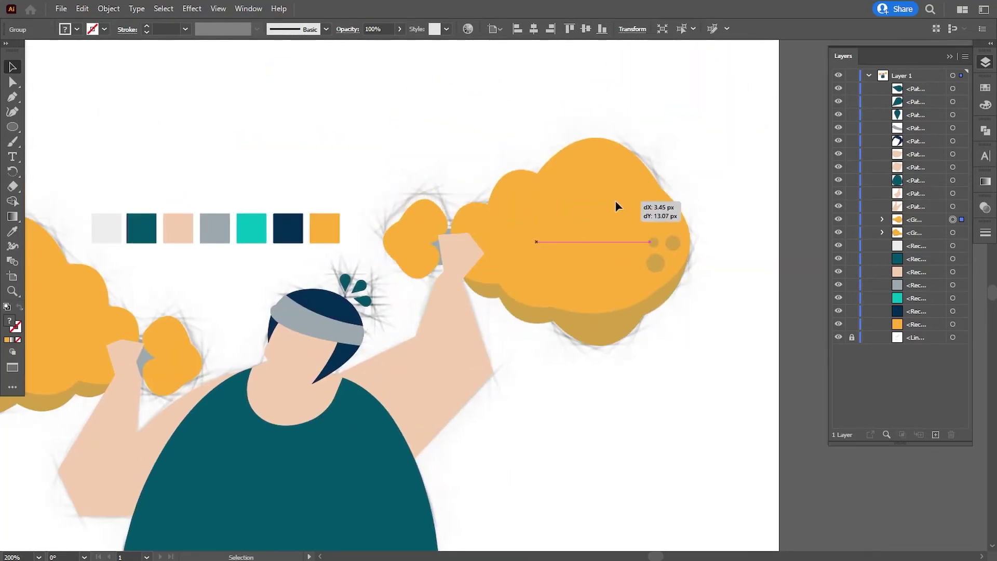
key("ctrl+z")
key("ctrl+shift+z")
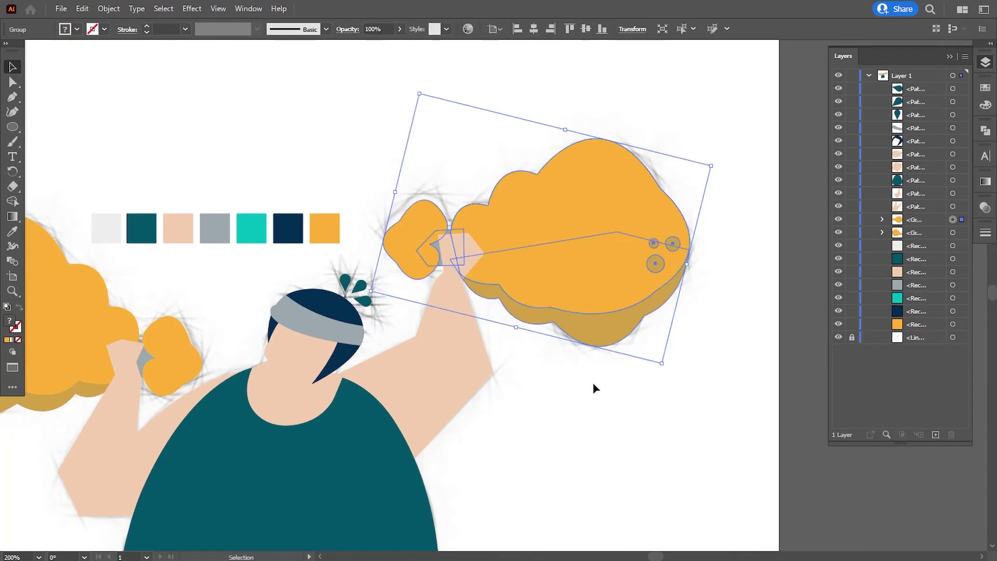
left_click_drag(717, 166, 716, 179)
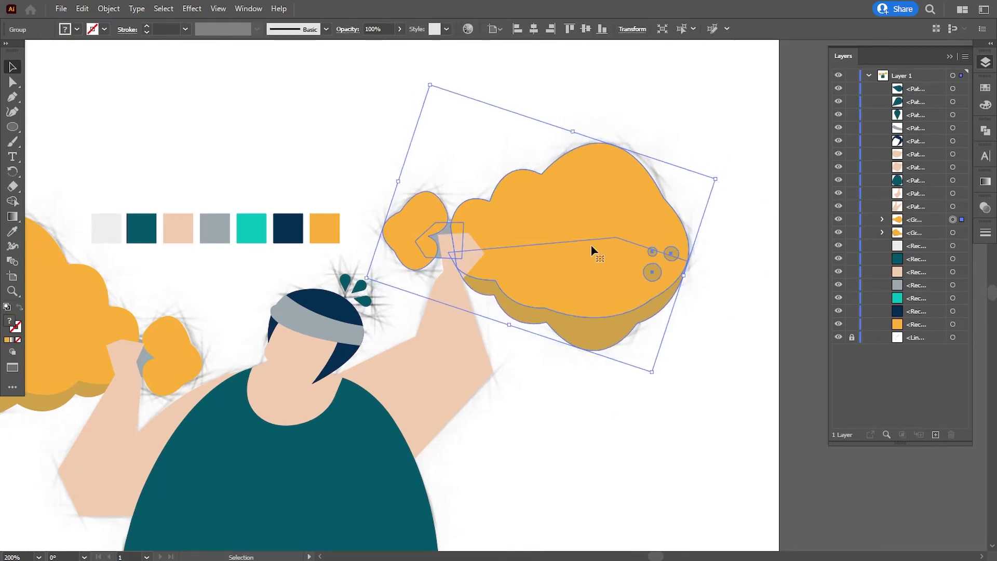
left_click(648, 444)
scroll(602, 425, "left", 3)
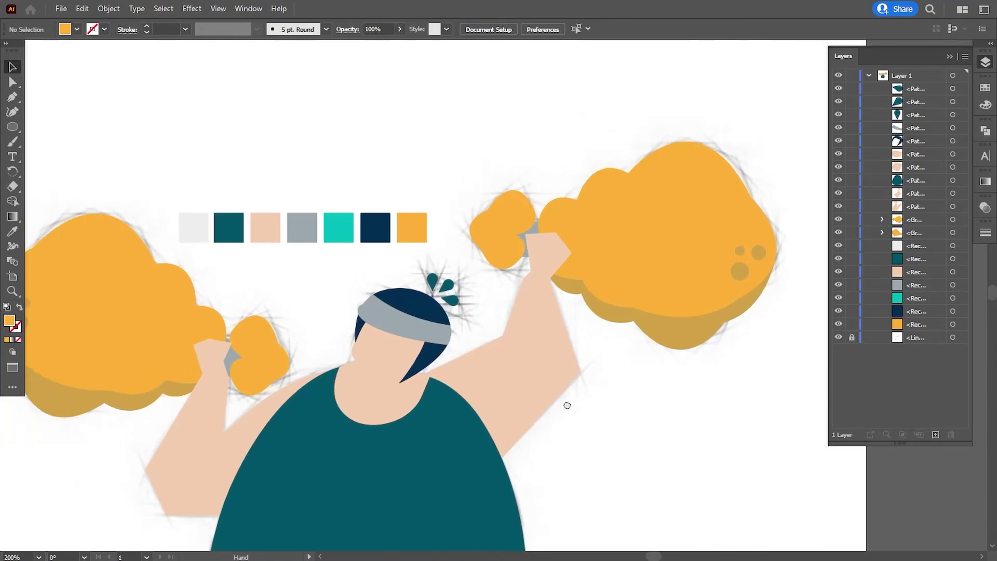
left_click_drag(606, 260, 605, 259)
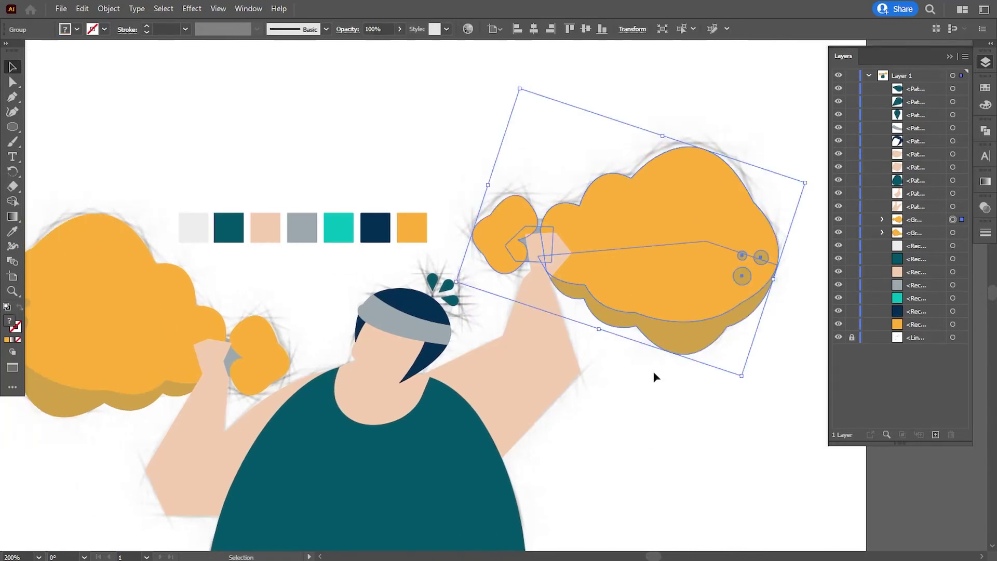
left_click(642, 429)
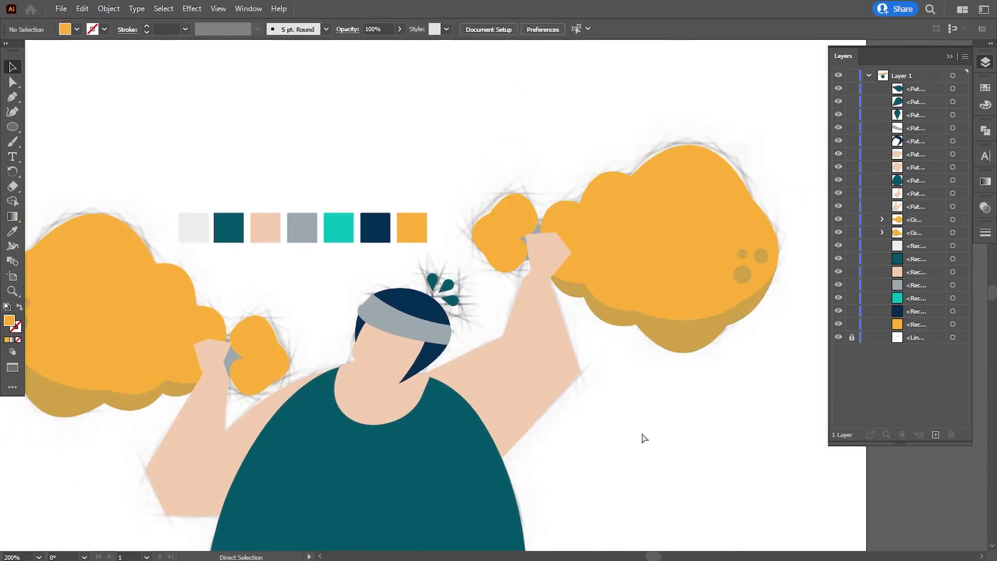
left_click(651, 351)
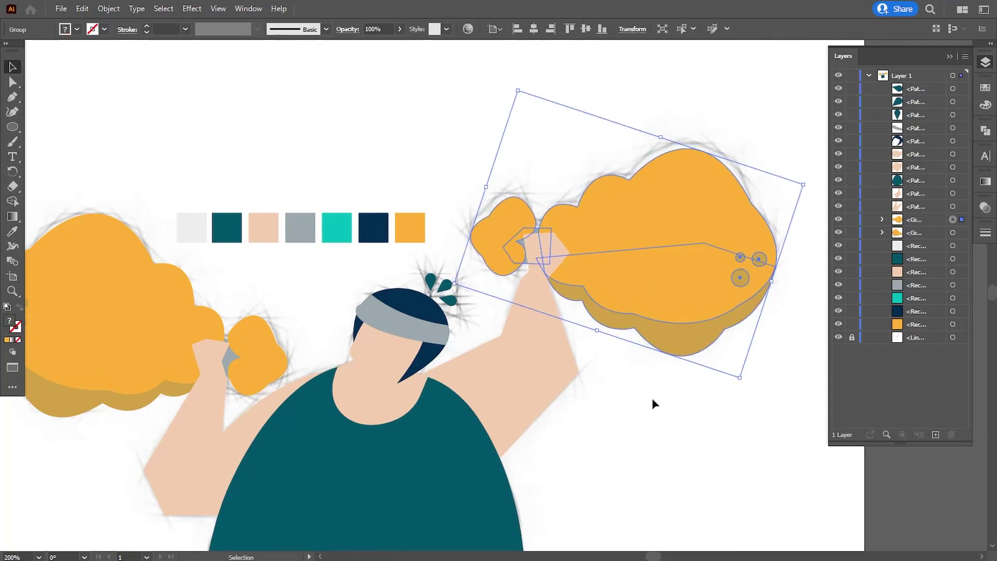
left_click(653, 449, "ctrl")
key("ctrl+0")
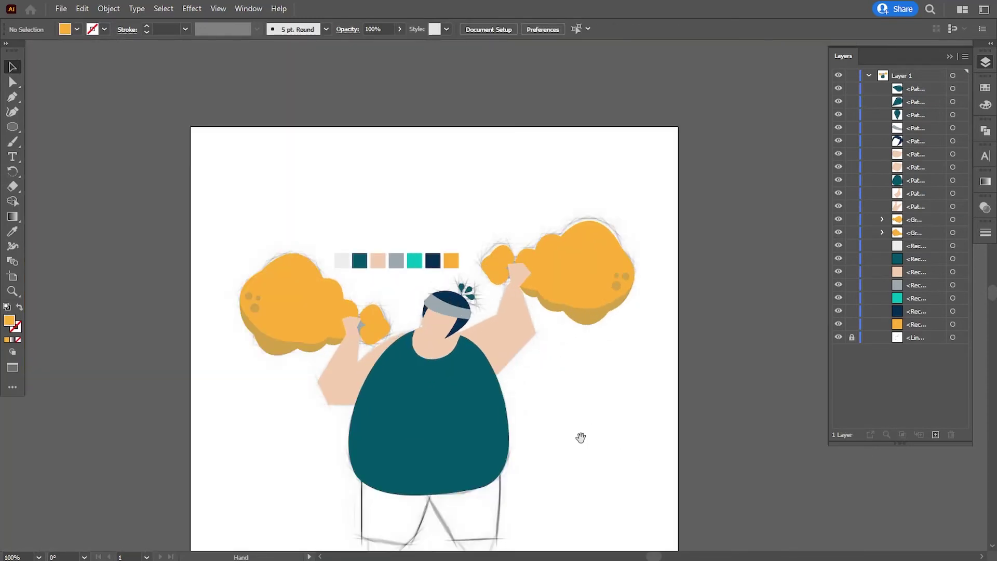
Draw a closed shorts outline from hip to hem with a notch between the legs
scroll(581, 437, "down", 3)
scroll(578, 401, "up", 2, "alt")
scroll(584, 407, "down", 4)
scroll(548, 341, "down", 2)
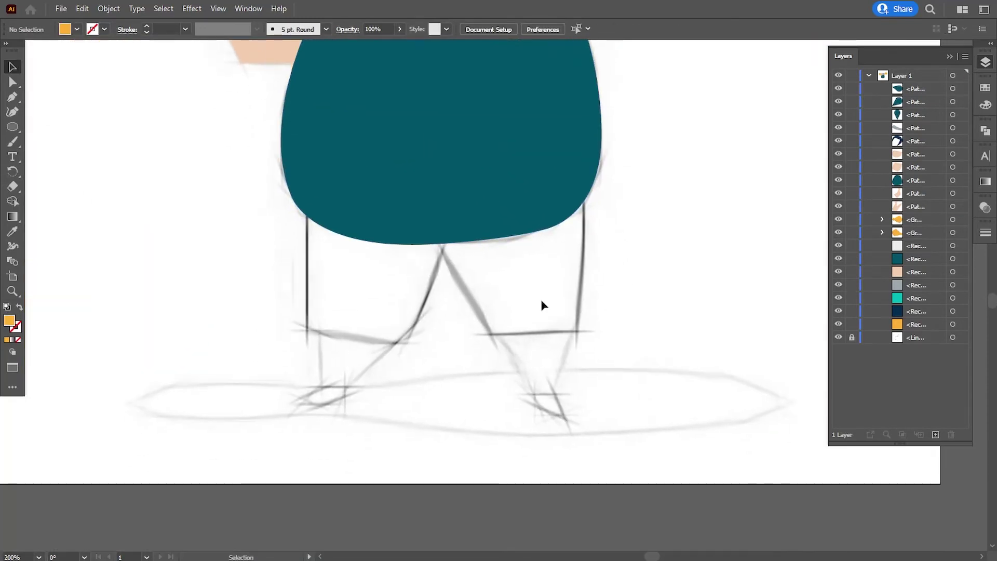
left_click(307, 329)
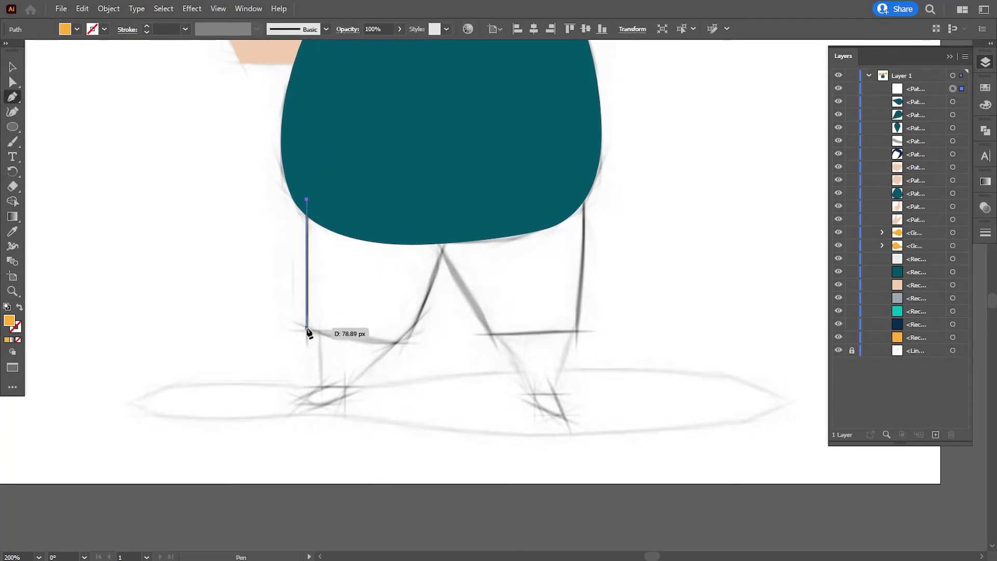
left_click_drag(410, 341, 429, 331)
left_click(410, 341)
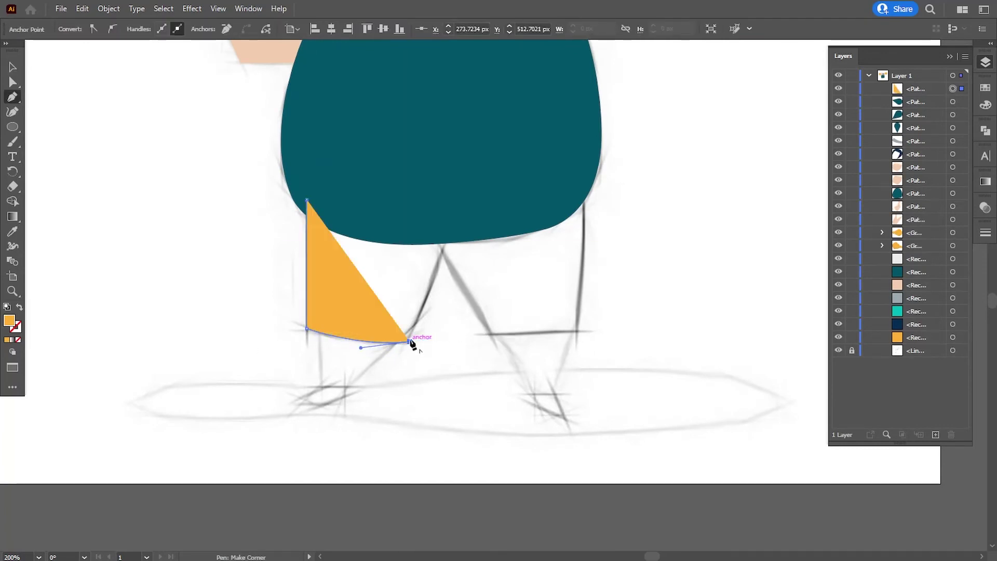
left_click(445, 254)
left_click(489, 333)
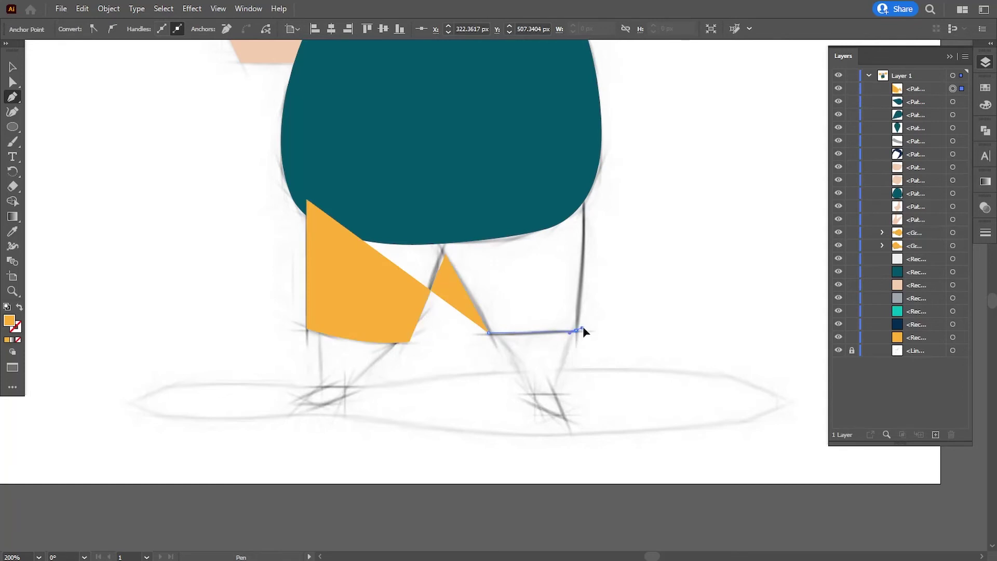
left_click(575, 331)
mouse_move(582, 186)
left_mouse_down()
mouse_move(576, 172)
mouse_move(582, 187)
left_mouse_up()
left_click(307, 200)
Fill the shorts navy by sampling the navy swatch with the Eyedropper
scroll(3, 235, "up", 5)
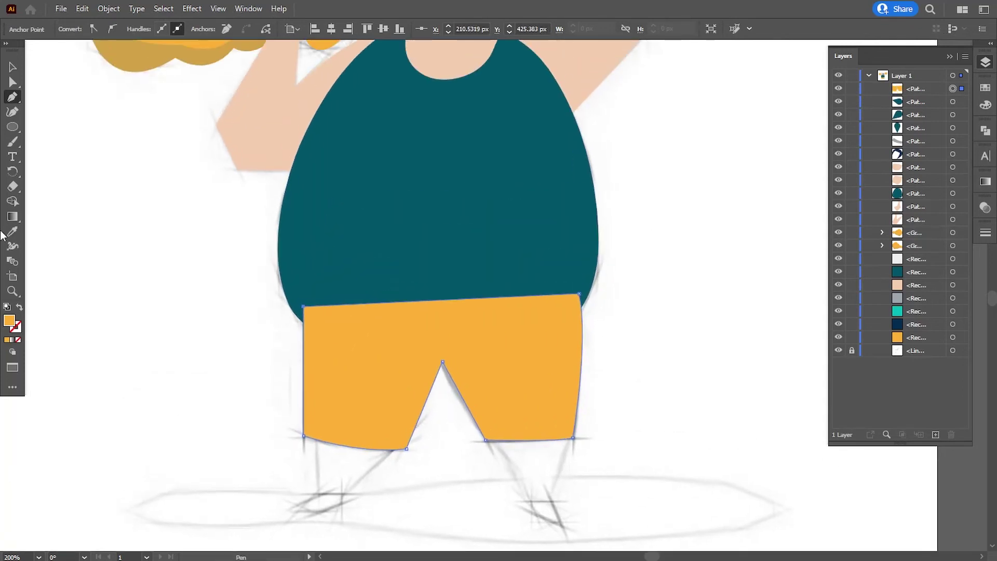
left_click(12, 232)
scroll(369, 287, "up", 6)
scroll(369, 287, "up", 2)
left_click(455, 72)
scroll(410, 178, "down", 4)
scroll(410, 178, "down", 5)
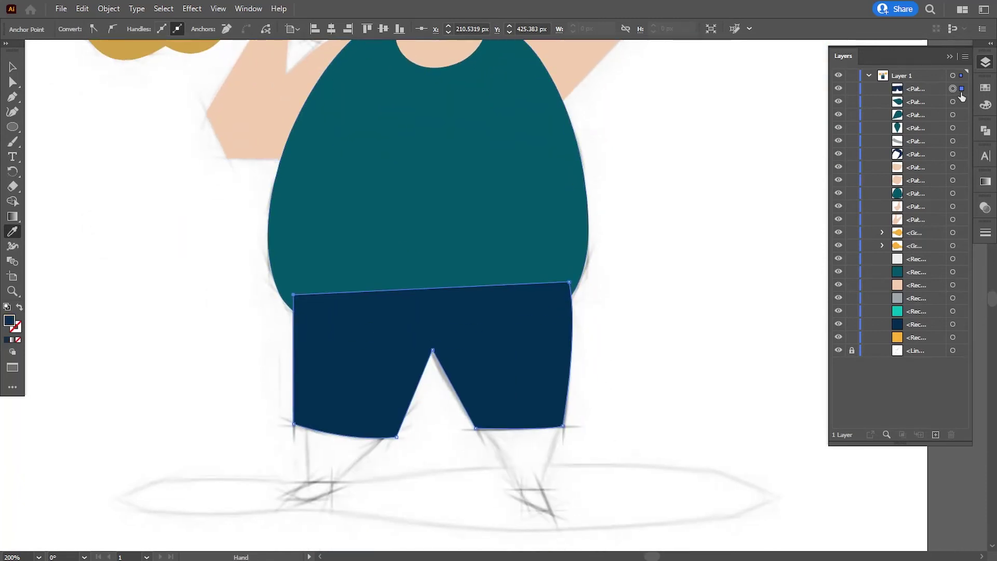
Move the shorts below the teal top in the Layers panel
left_click(923, 88)
left_click_drag(915, 205, 915, 200)
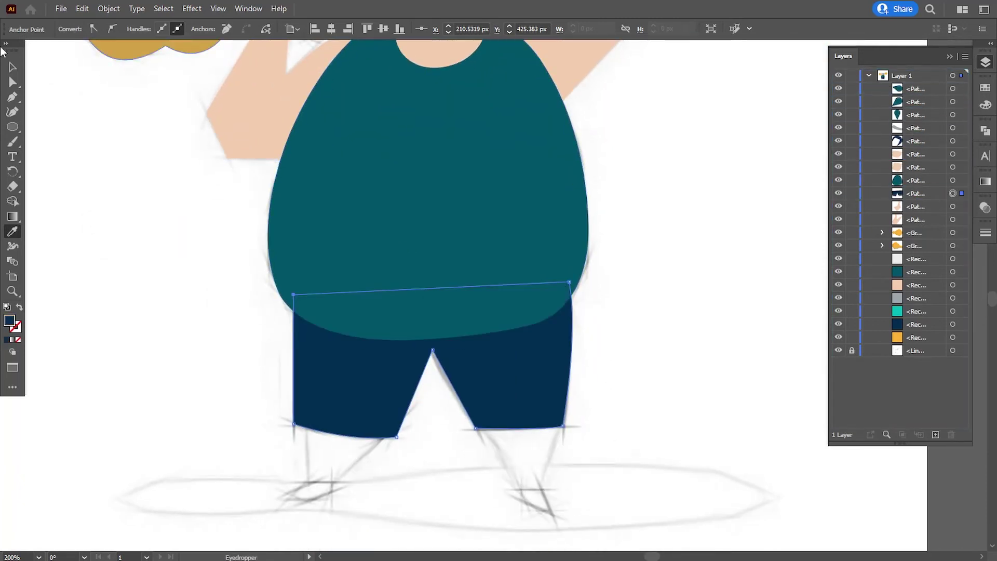
key("v")
left_click(233, 218)
scroll(233, 218, "down", 5)
left_click(13, 97)
scroll(271, 229, "down", 3)
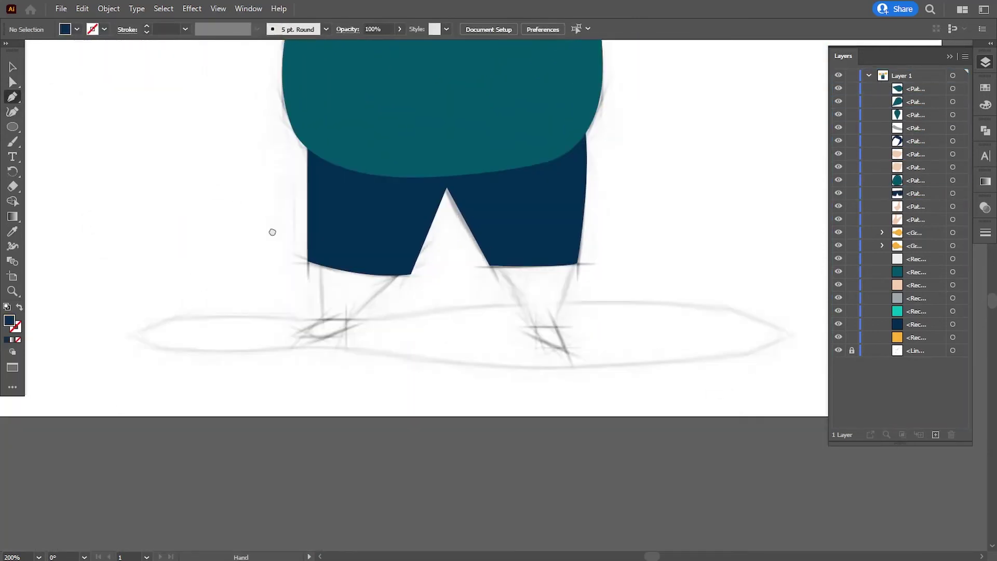
scroll(326, 274, "down", 3)
Draw the beige left leg below the shorts' hem and move it behind the shorts in Layers
key("ctrl+plus")
left_click(241, 186)
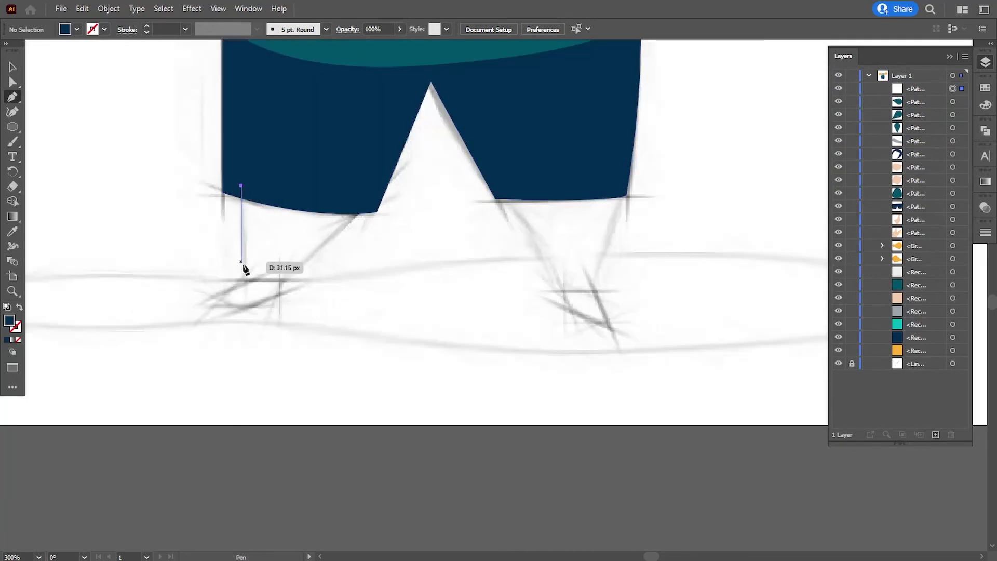
left_click(245, 280)
left_click(286, 281)
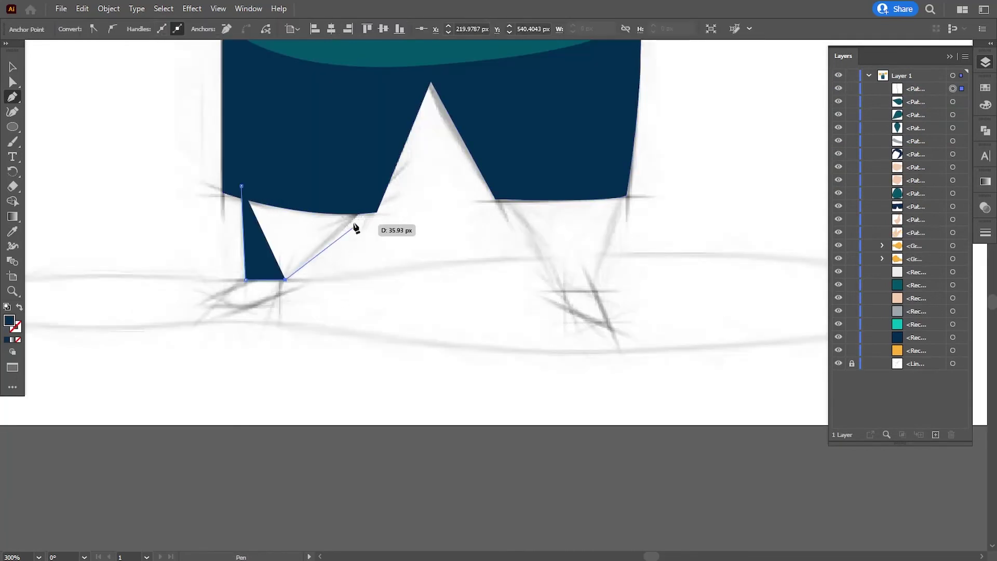
left_click(375, 188)
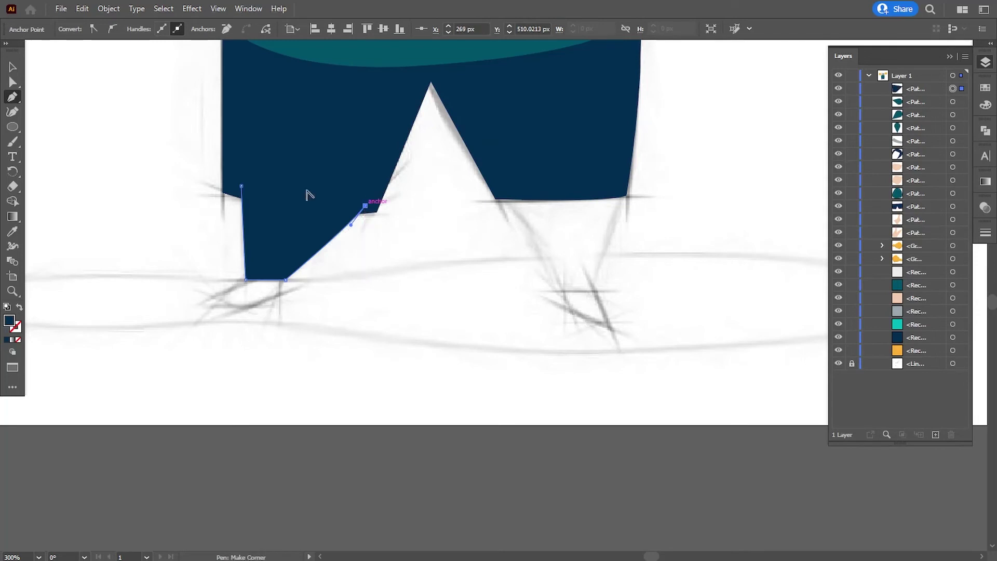
scroll(303, 267, "up", 5)
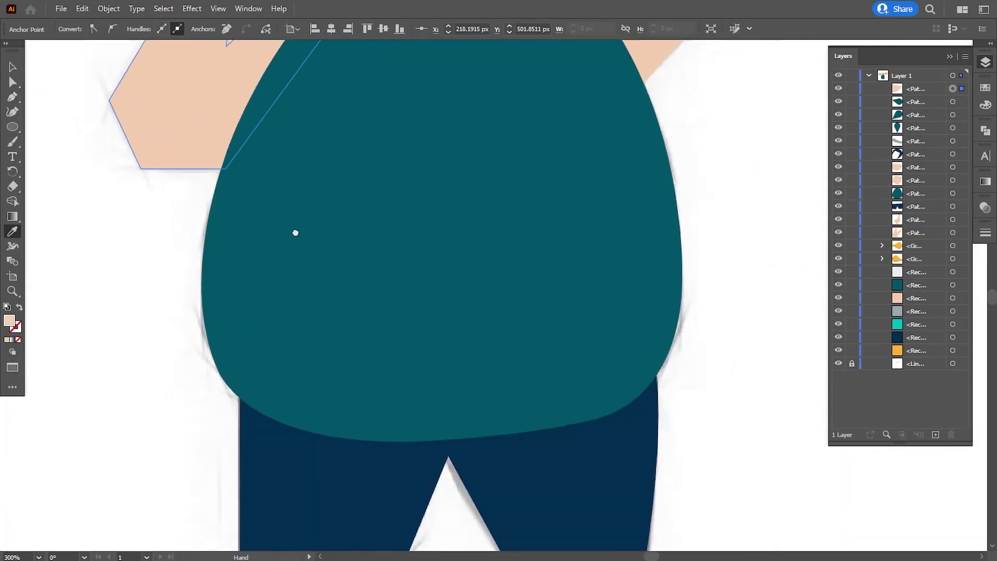
scroll(294, 232, "down", 5)
key("v")
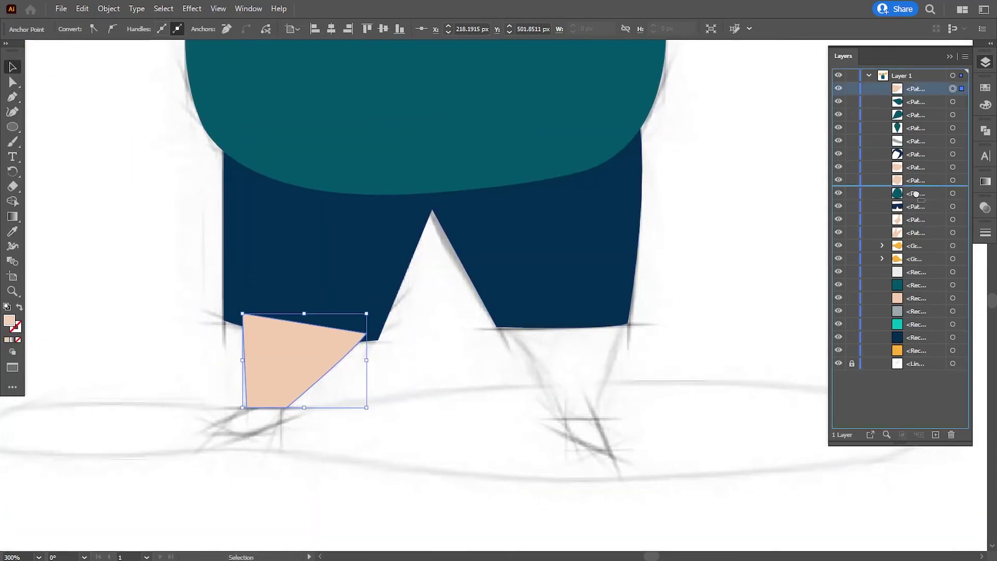
left_click_drag(915, 92, 915, 226)
scroll(374, 312, "down", 3)
left_click(374, 420)
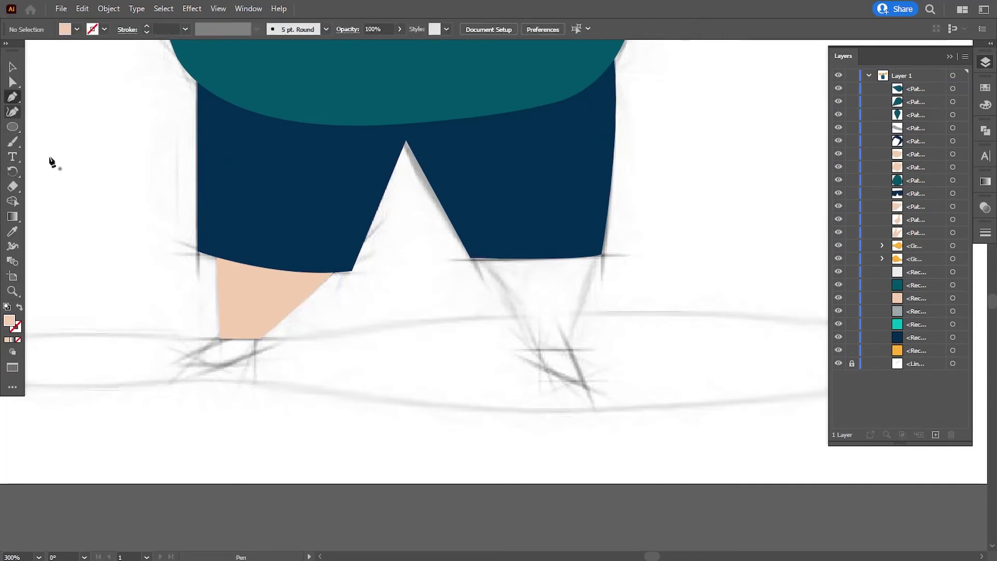
Draw the beige right leg below the shorts and move it behind the shorts in Layers
left_click(476, 250)
left_click(531, 339)
left_click(571, 339)
left_click(597, 250)
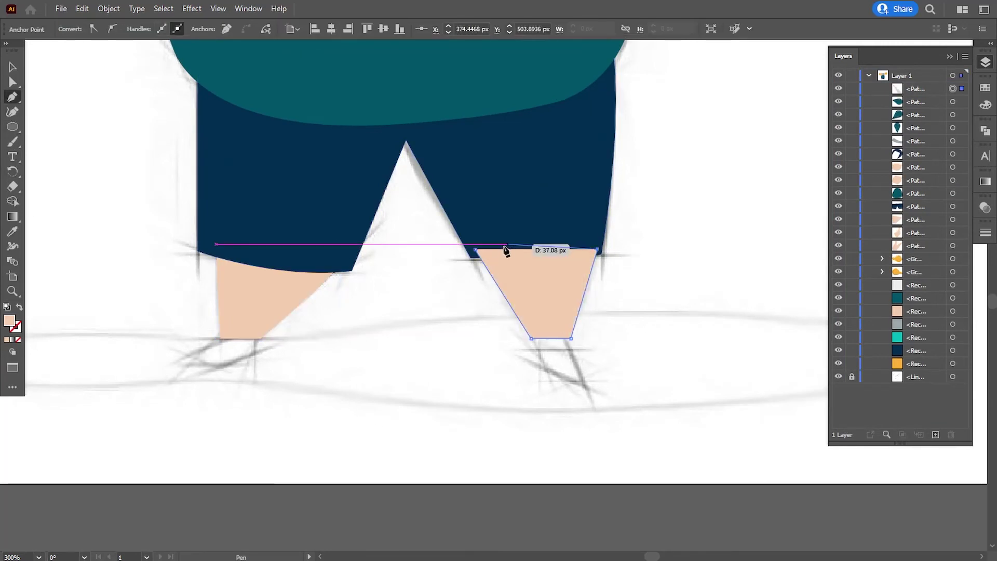
left_click(474, 250)
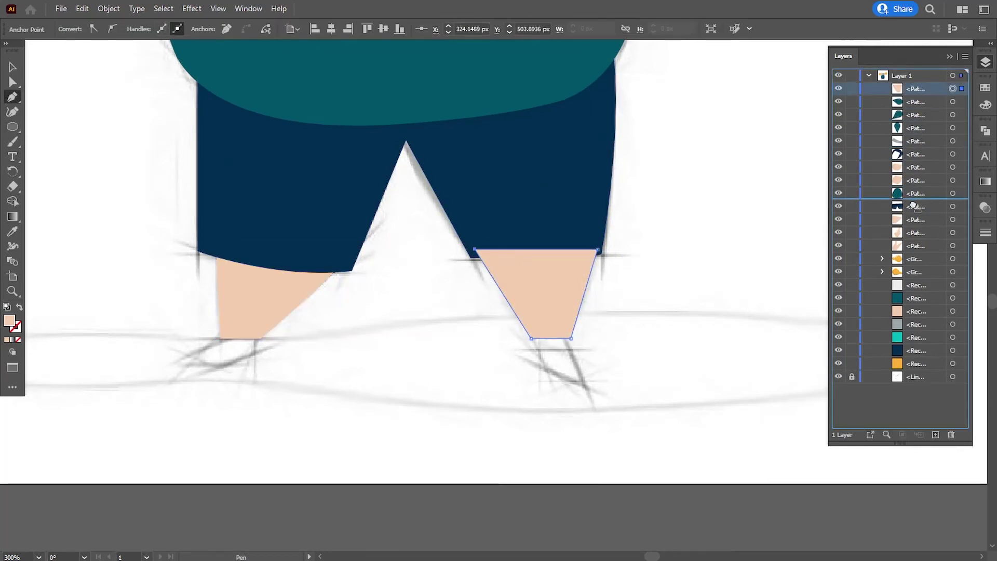
left_click_drag(905, 91, 912, 213)
left_click(135, 198, "ctrl")
scroll(103, 218, "down", 1)
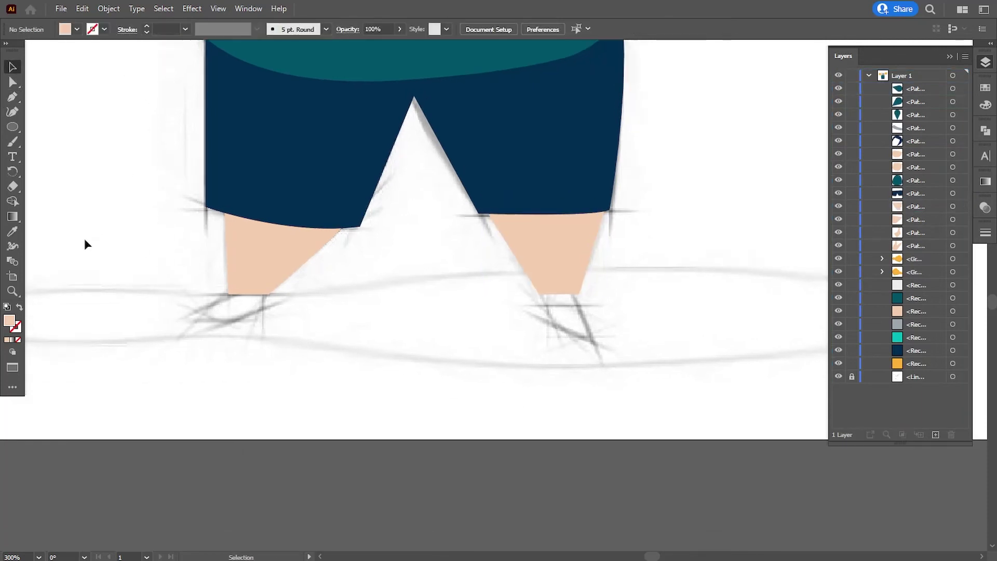
Outline a dark teal left shoe as a four-point shape under the left leg
left_click(229, 294)
left_click(191, 314)
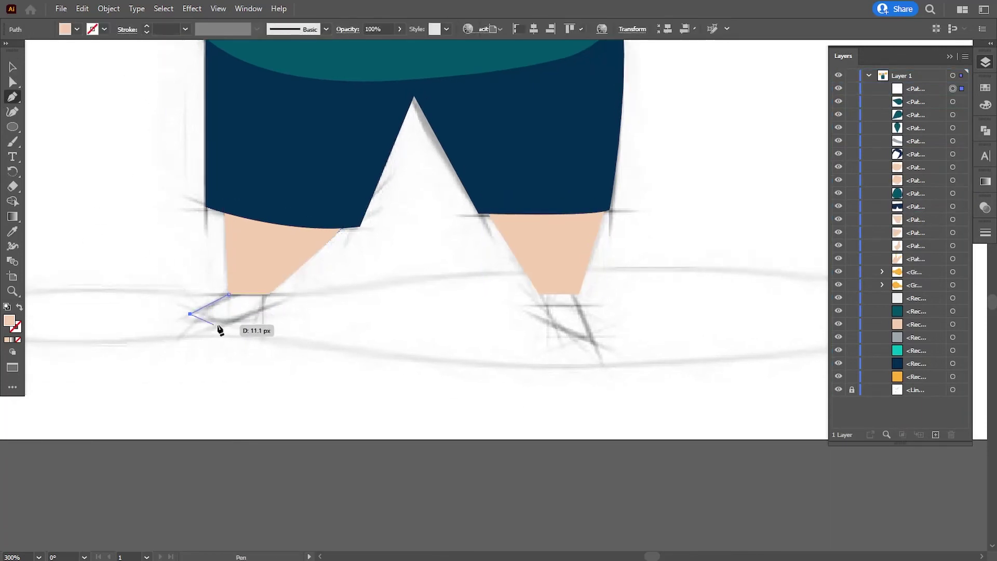
left_click(231, 323)
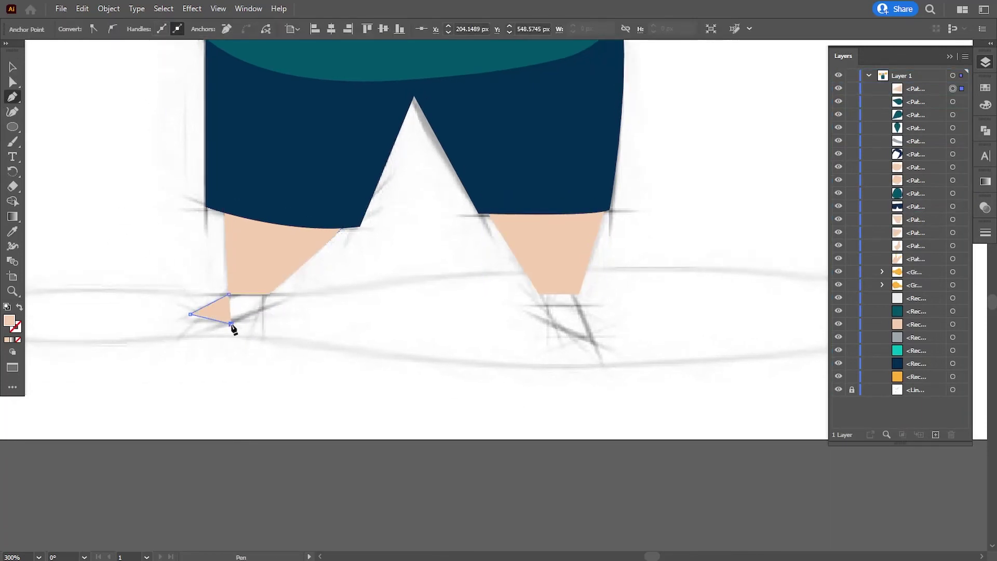
left_click(264, 310)
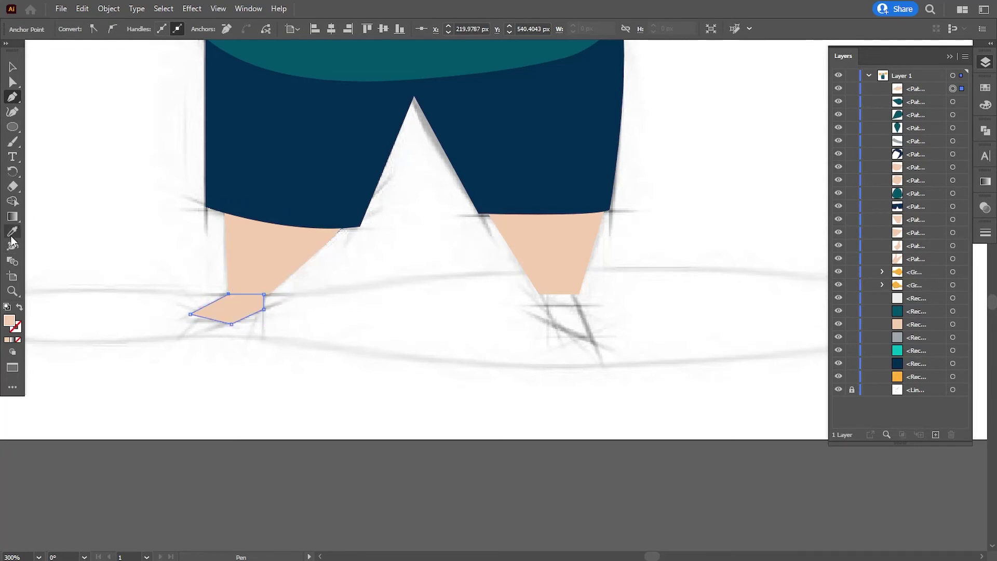
scroll(311, 182, "up", 6)
scroll(353, 218, "up", 4)
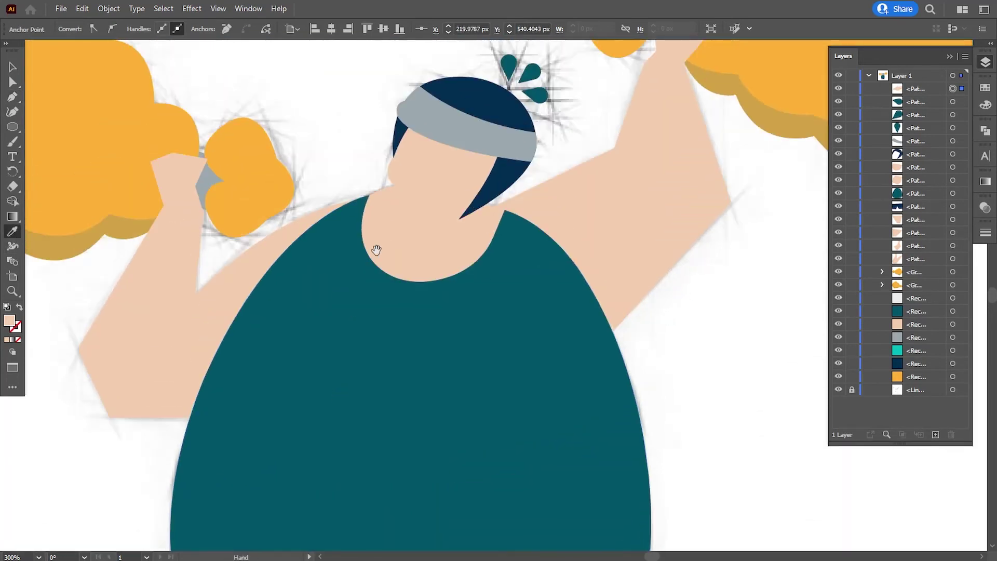
scroll(535, 155, "down", 5)
scroll(435, 267, "down", 1)
left_click(12, 67)
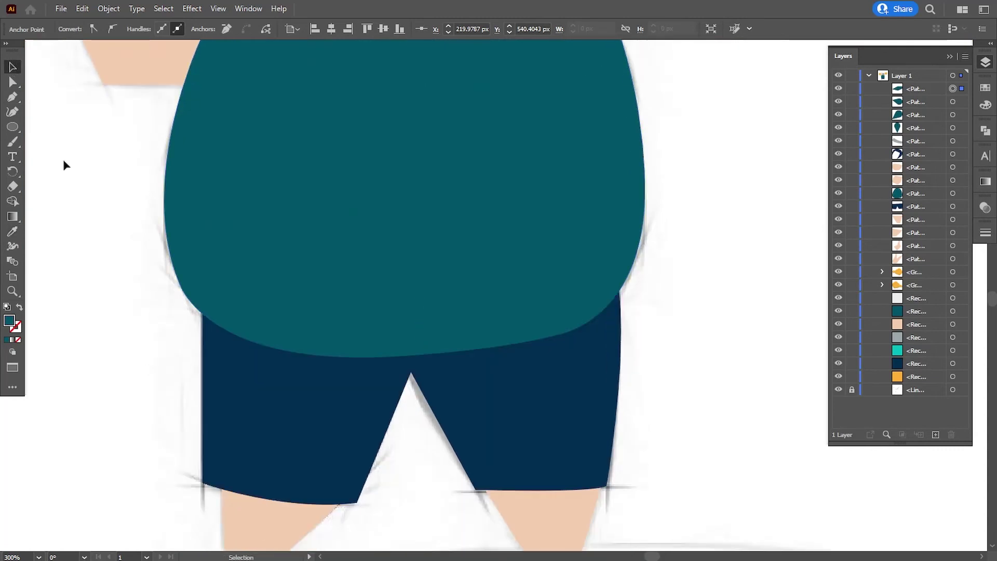
Recolour the shirt bright teal by sampling the bright teal swatch with the Eyedropper
scroll(311, 229, "up", 6)
left_click(359, 357)
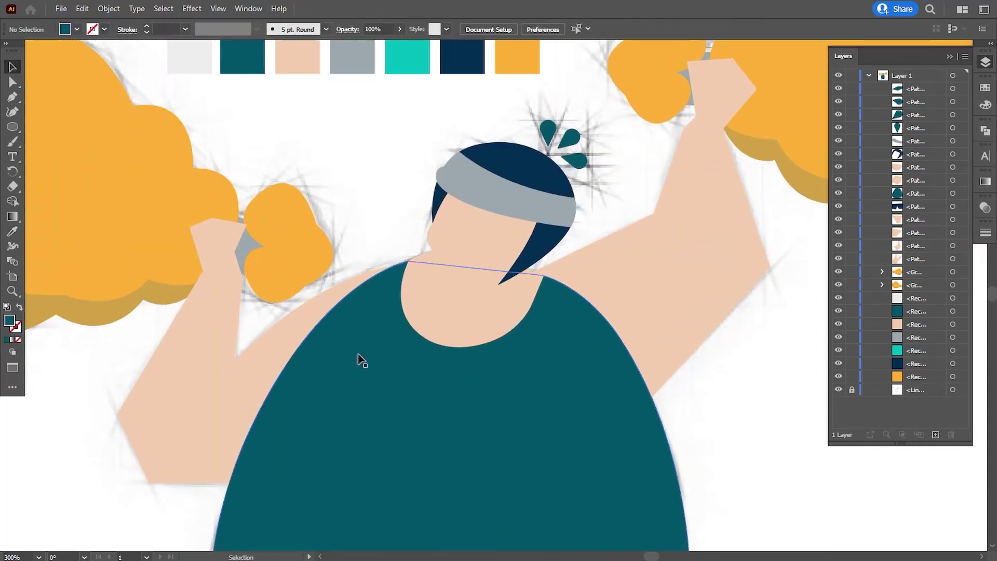
scroll(357, 342, "up", 1)
left_click(13, 232)
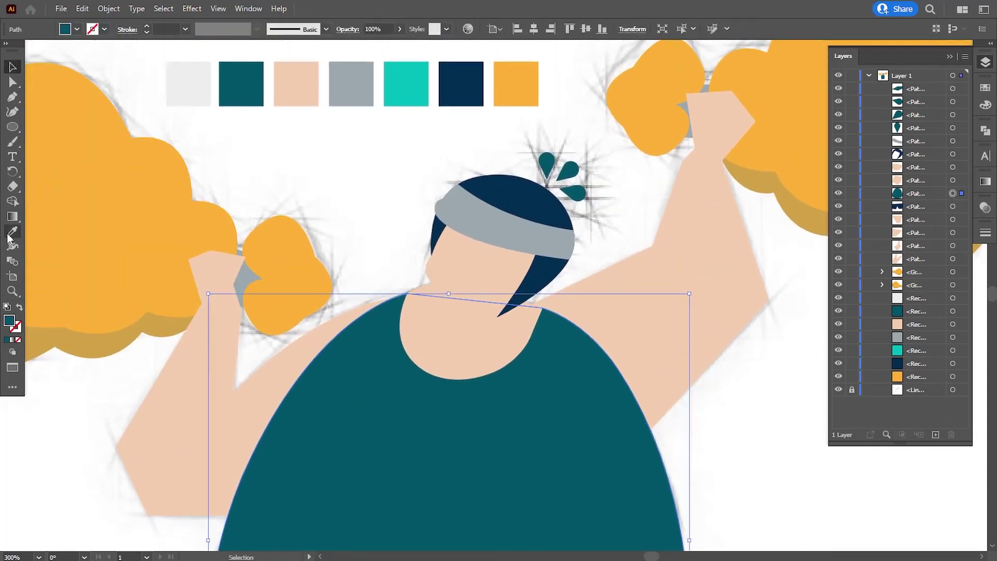
left_click(416, 92)
scroll(361, 283, "down", 3)
left_click(13, 66)
key("ctrl+shift+a")
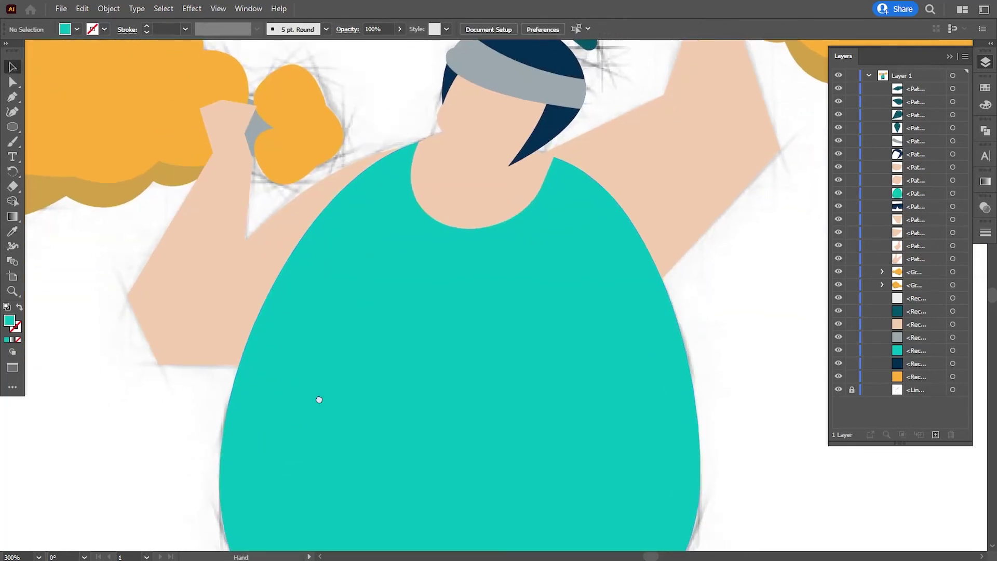
scroll(316, 398, "down", 4)
scroll(389, 395, "down", 4)
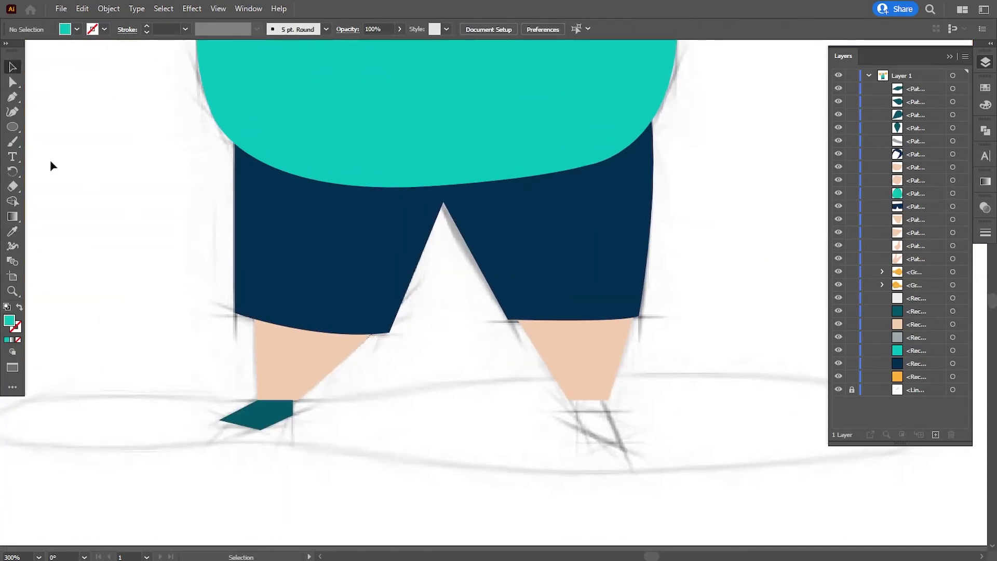
Reshape the left shoe by dragging its top corner anchor to the right
left_click_drag(506, 339, 455, 292)
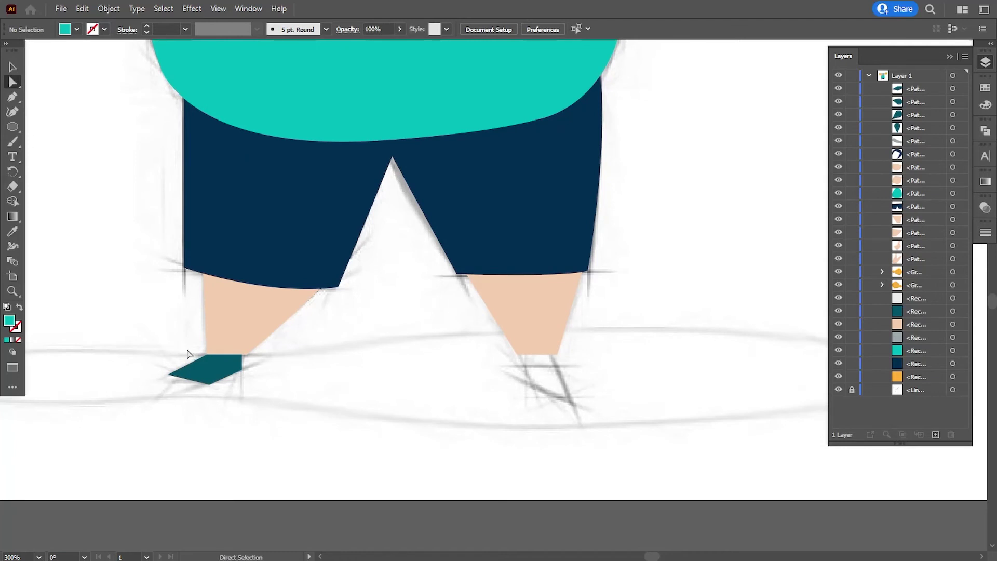
left_click(207, 367)
left_click(282, 391)
left_click_drag(330, 437, 339, 416)
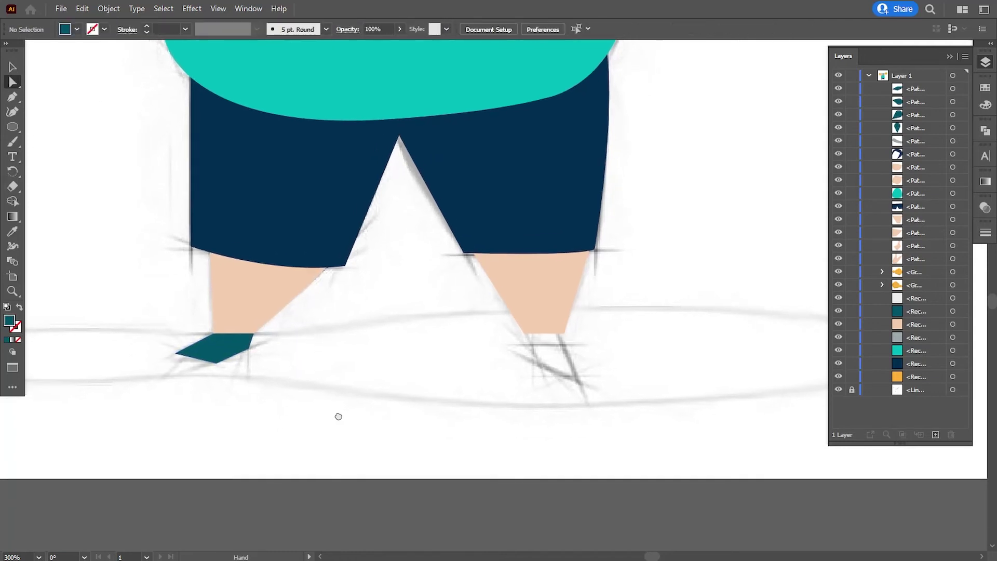
left_click(230, 342)
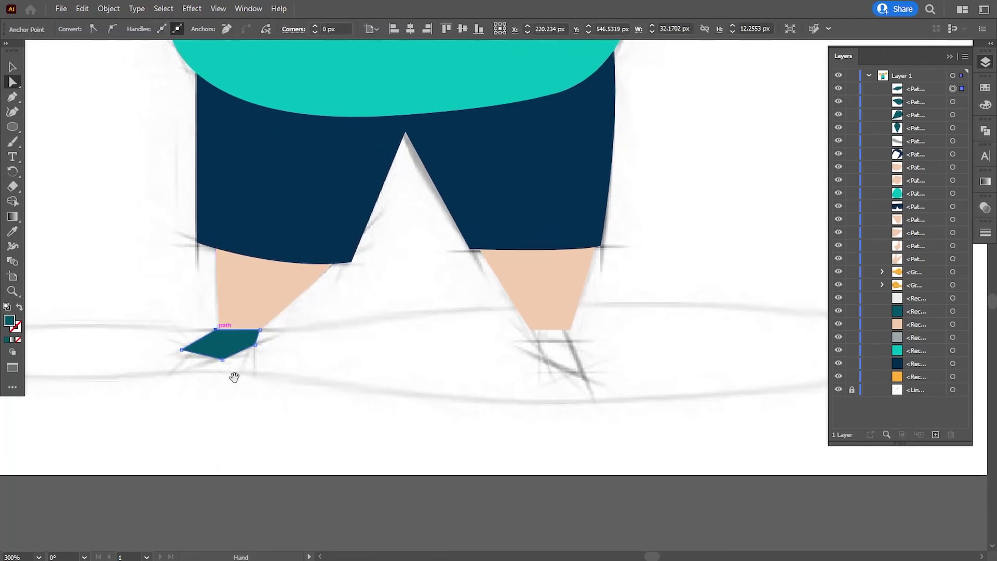
key("ctrl+plus")
key("ctrl+plus")
left_click_drag(551, 223, 207, 416)
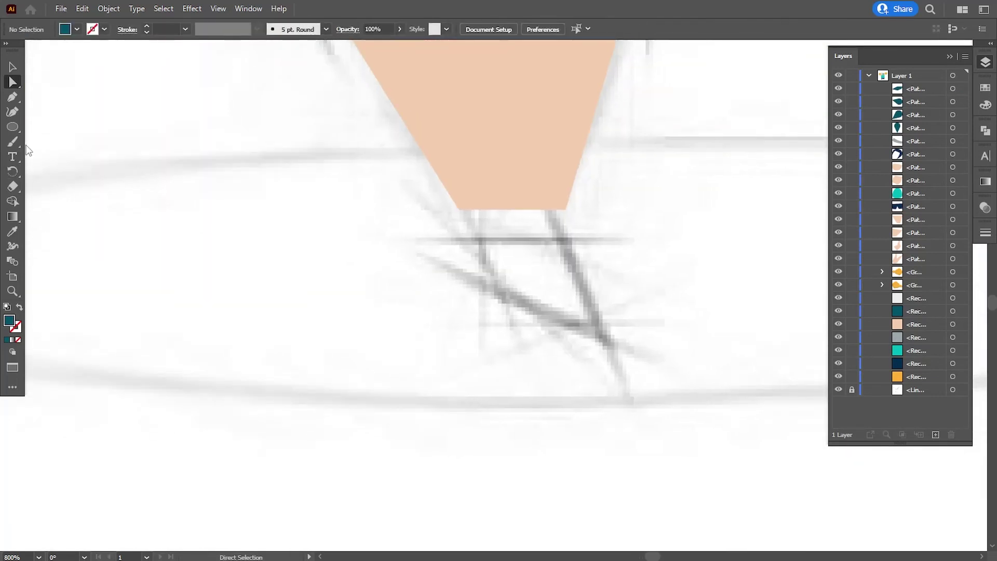
Draw a dark teal shoe under the right leg and adjust its toe and left corner
left_click(13, 96)
left_click(460, 209)
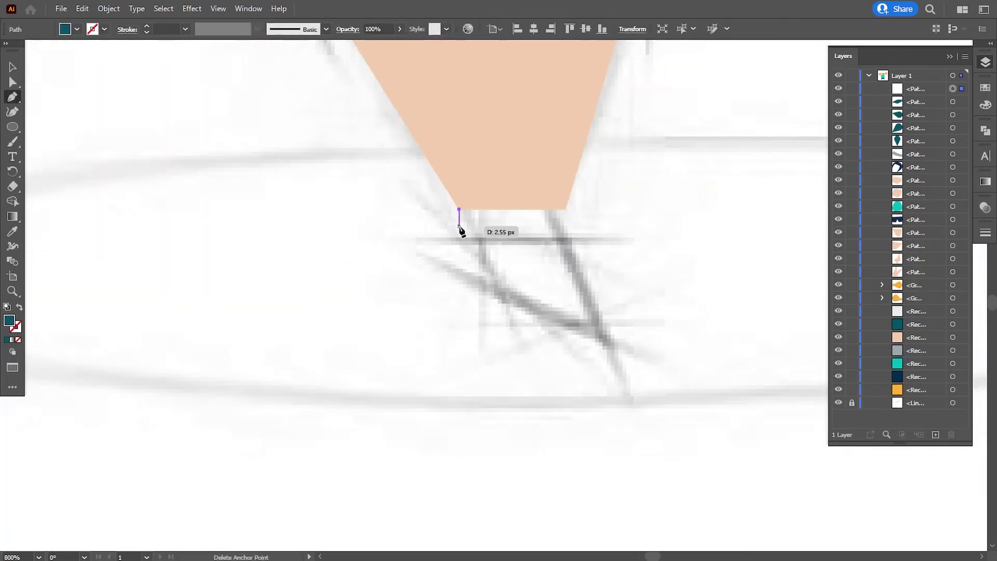
left_click(459, 249)
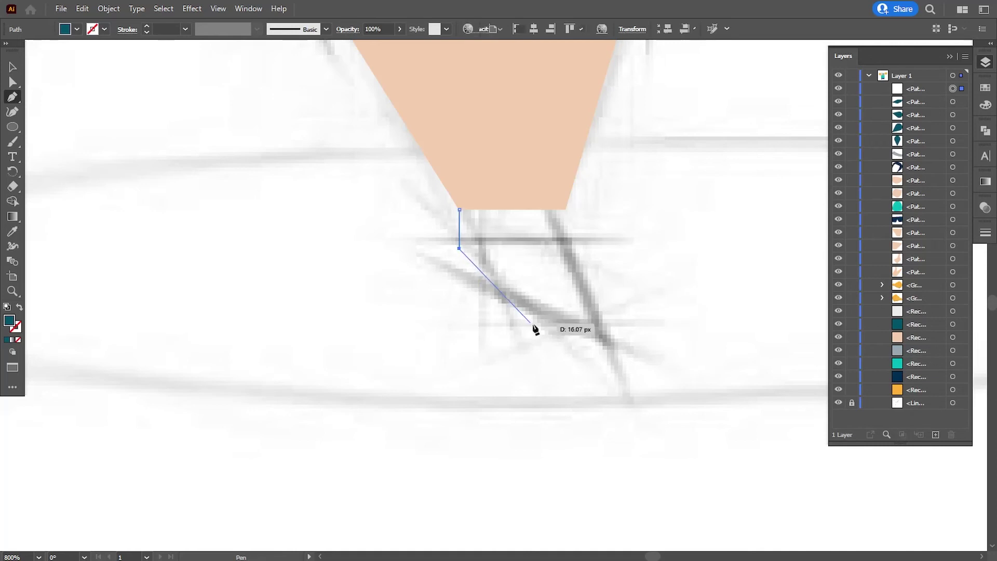
left_click(544, 331)
left_click(586, 328)
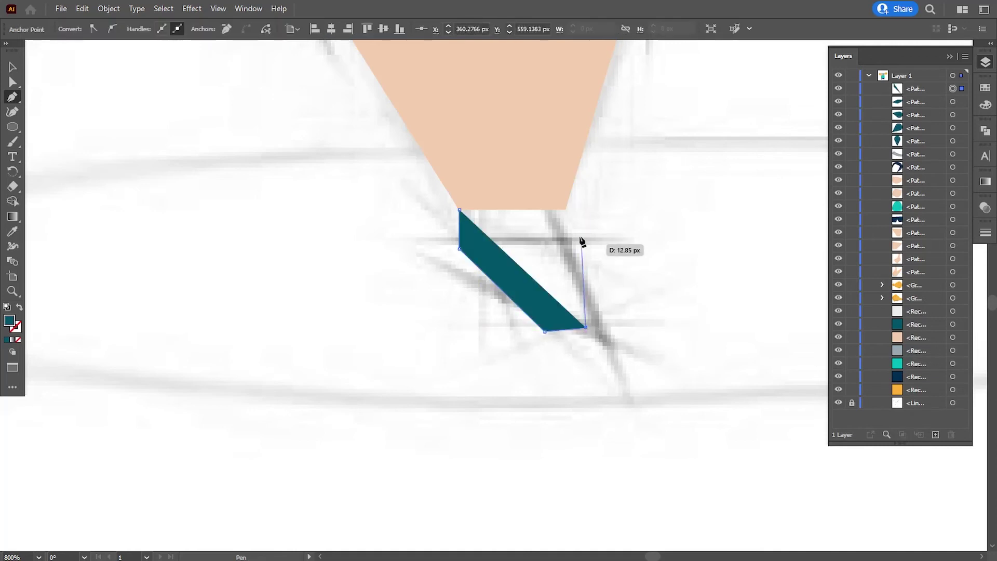
left_click(566, 210)
left_click(459, 210)
key("a")
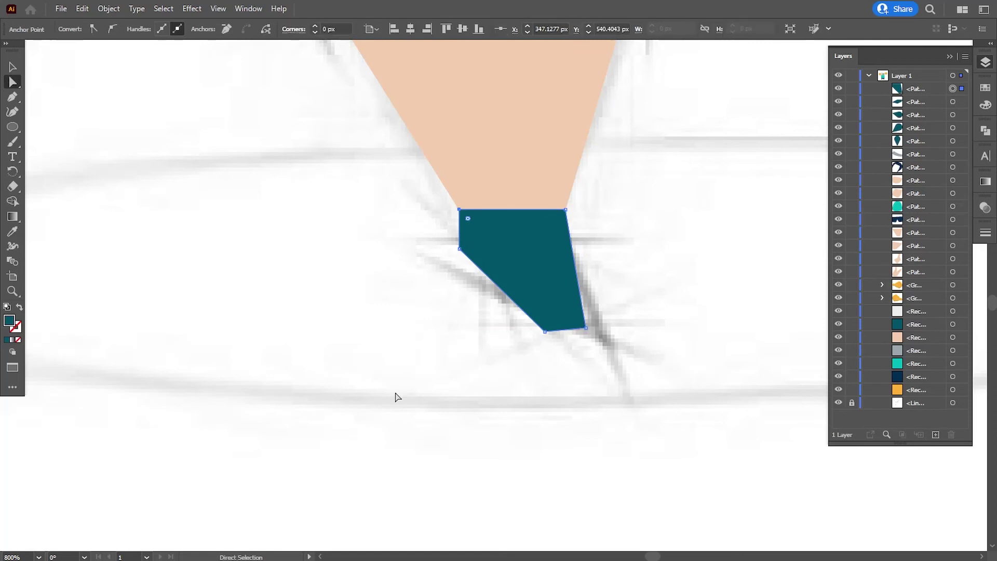
mouse_move(587, 329)
left_mouse_down()
mouse_move(602, 326)
mouse_move(563, 331)
left_mouse_up()
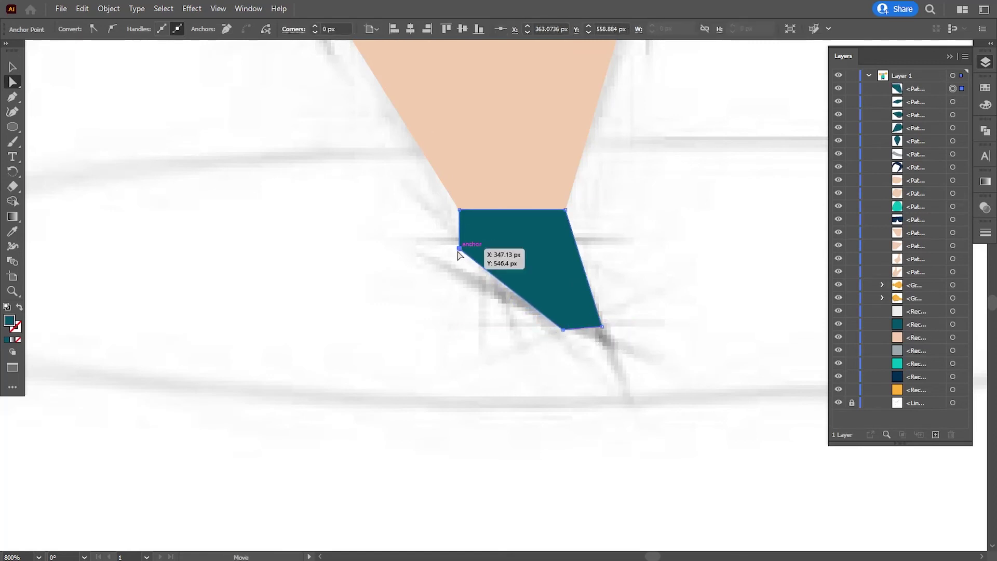
left_click_drag(458, 255, 459, 260)
left_click(454, 338)
Reshape the left shoe's right corner and pointed toe to match the sketch
key("ctrl+minus")
key("ctrl+minus")
key("ctrl+minus")
key("ctrl+minus")
key("ctrl+minus")
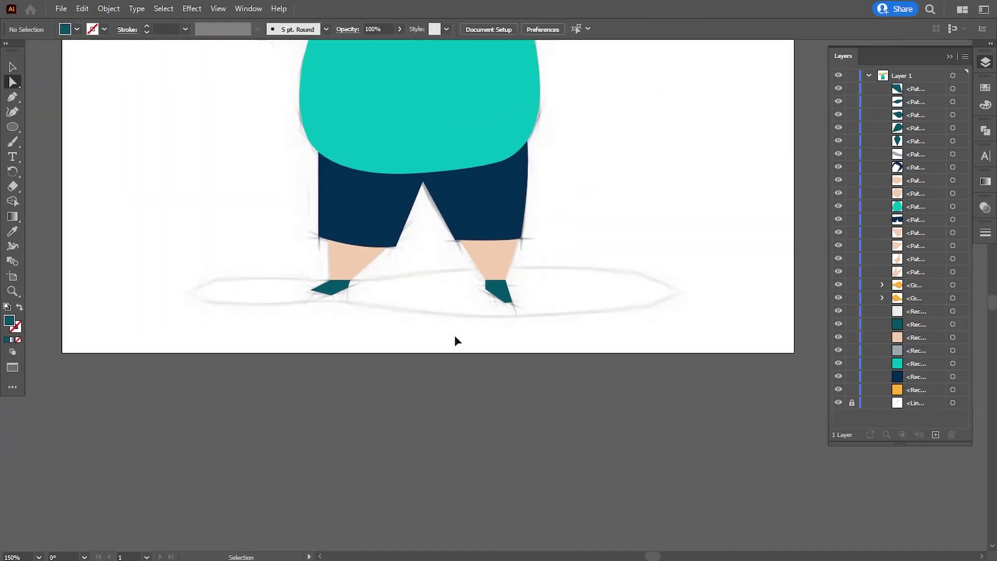
key("ctrl+minus")
key("ctrl+plus")
key("ctrl+plus")
key("ctrl+plus")
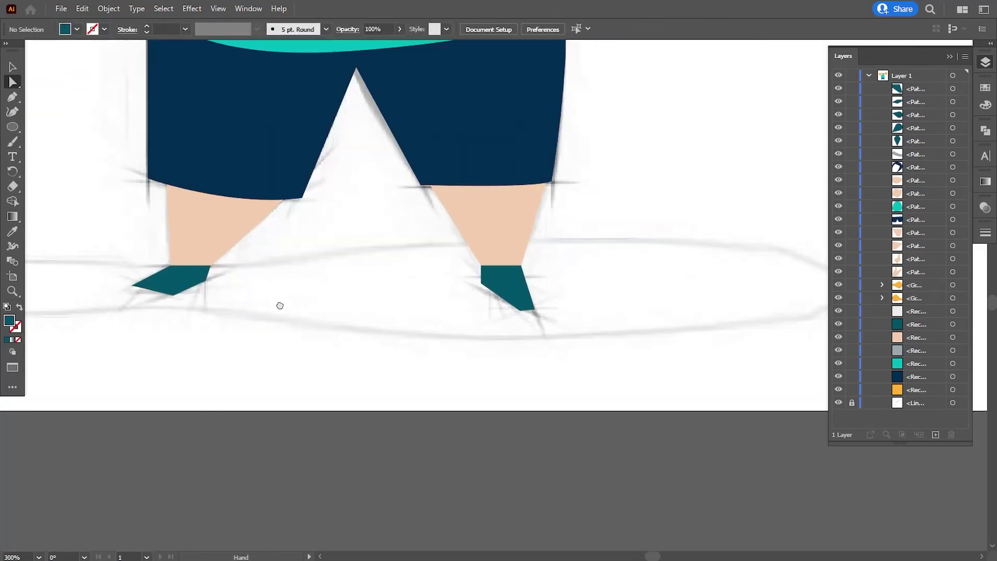
left_click_drag(279, 305, 477, 309)
left_click_drag(405, 285, 409, 289)
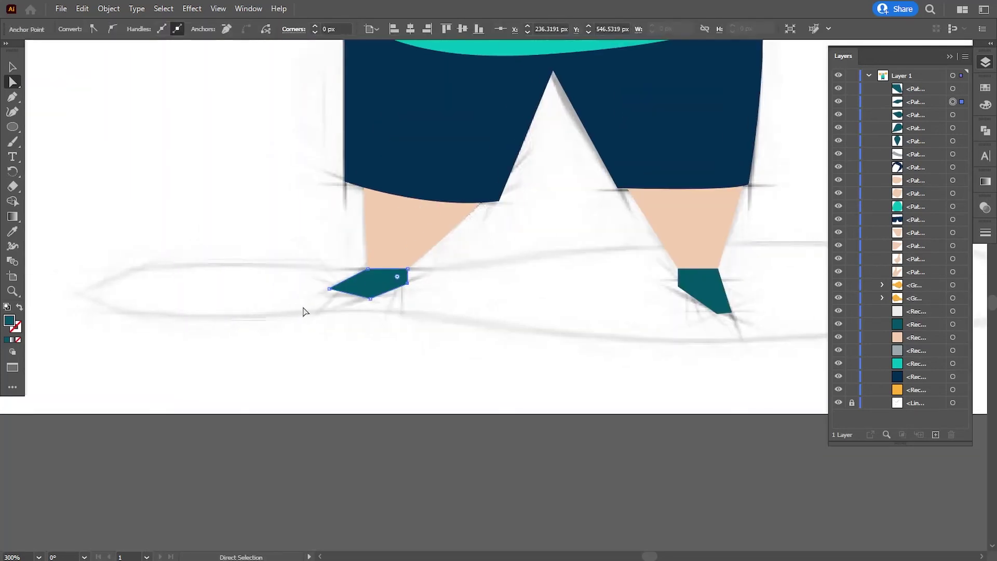
left_click_drag(331, 291, 337, 294)
left_click(365, 285)
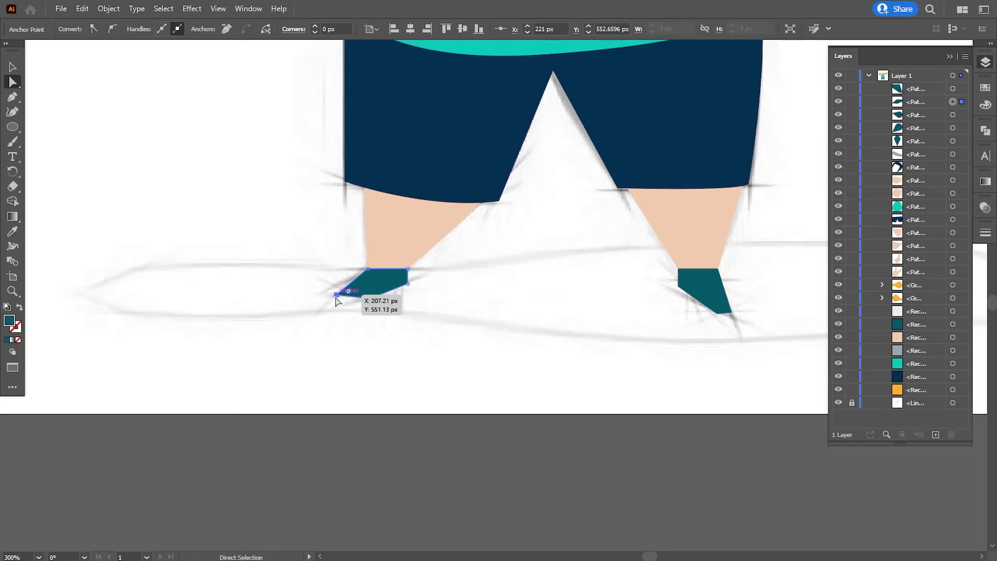
left_click(336, 296)
left_click(424, 357)
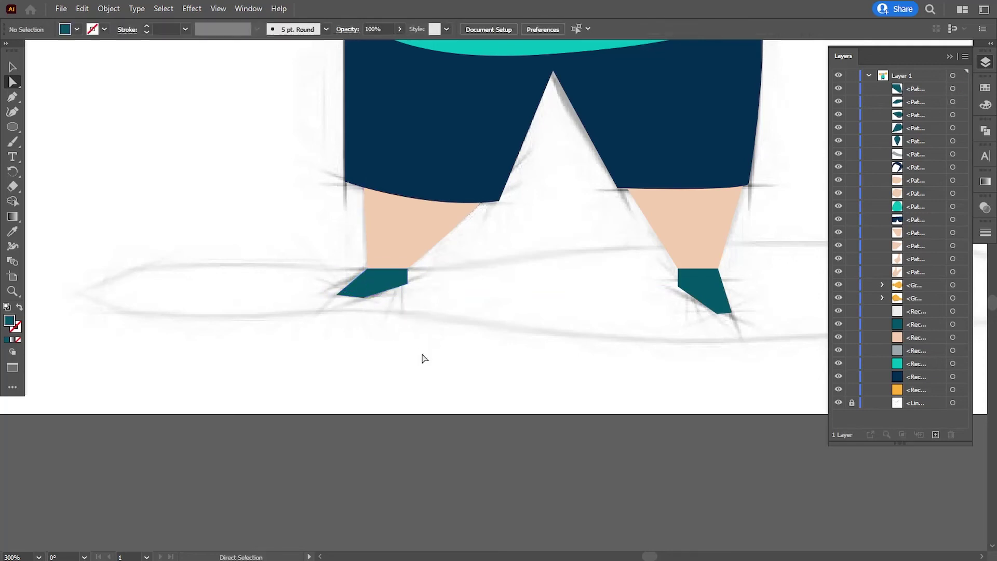
mouse_move(509, 361)
left_mouse_down()
mouse_move(482, 361)
mouse_move(509, 358)
left_mouse_up()
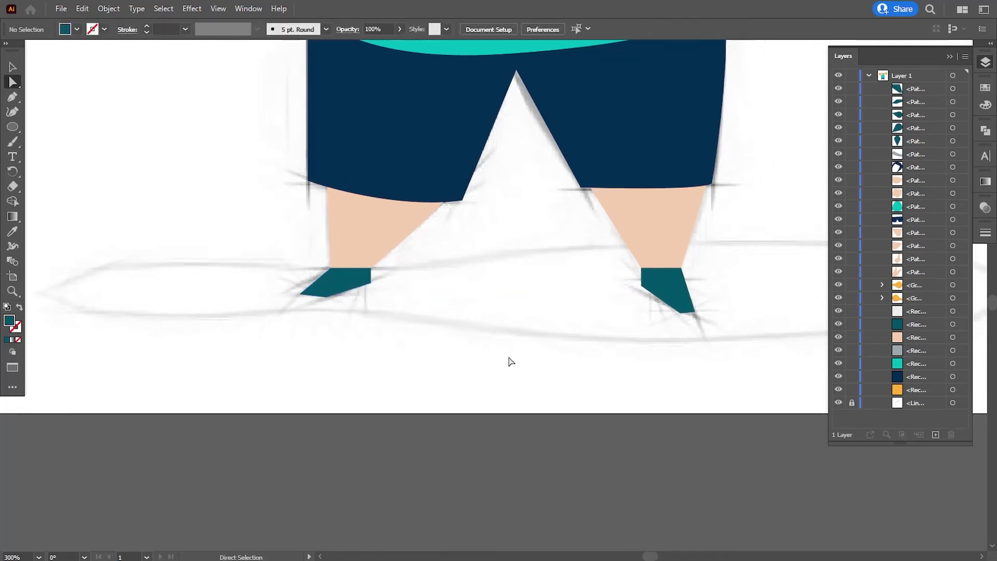
scroll(510, 361, "down", 2)
scroll(508, 361, "up", 1)
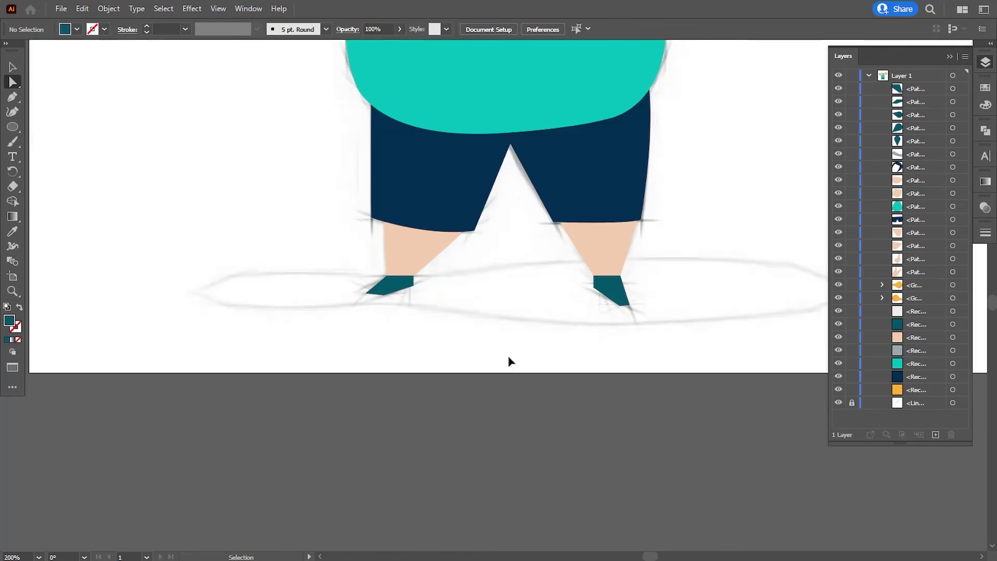
Draw a flat ellipse under the left foot and a larger, widened copy under the right foot
left_click(12, 130)
left_click_drag(180, 275, 355, 311)
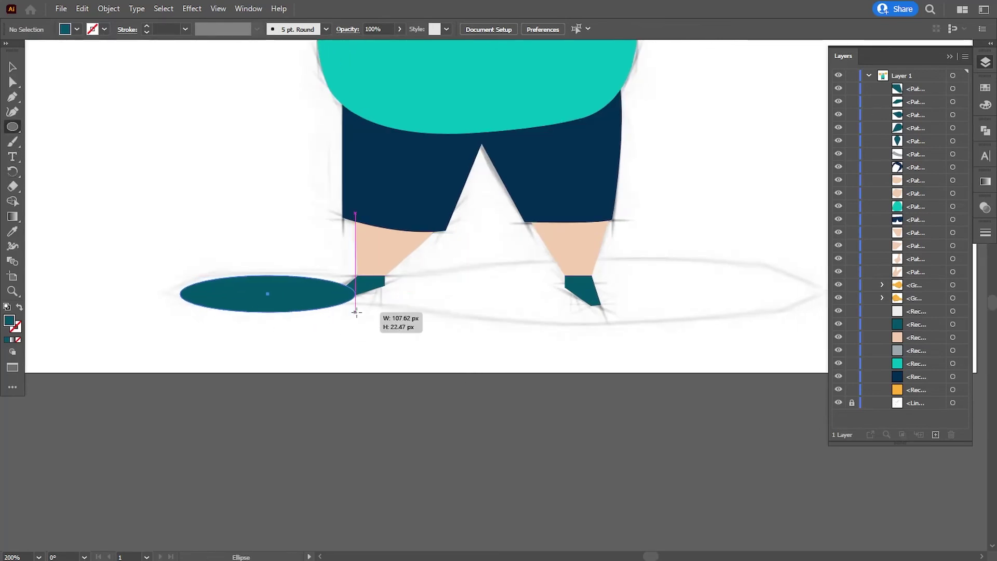
key("v")
left_click_drag(238, 303, 496, 298)
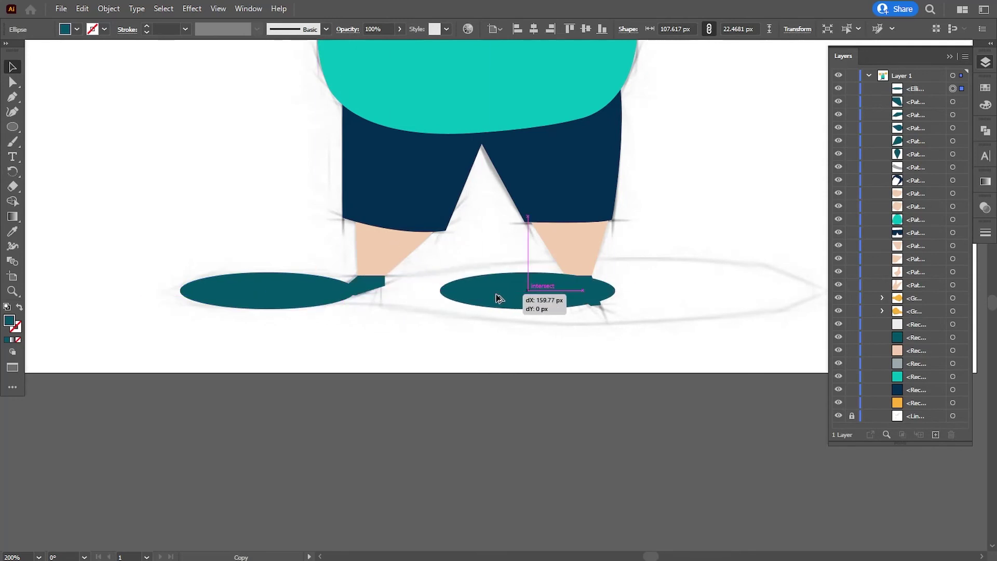
left_click_drag(615, 306, 691, 334)
left_click_drag(641, 287, 718, 285)
left_click_drag(483, 290, 384, 277)
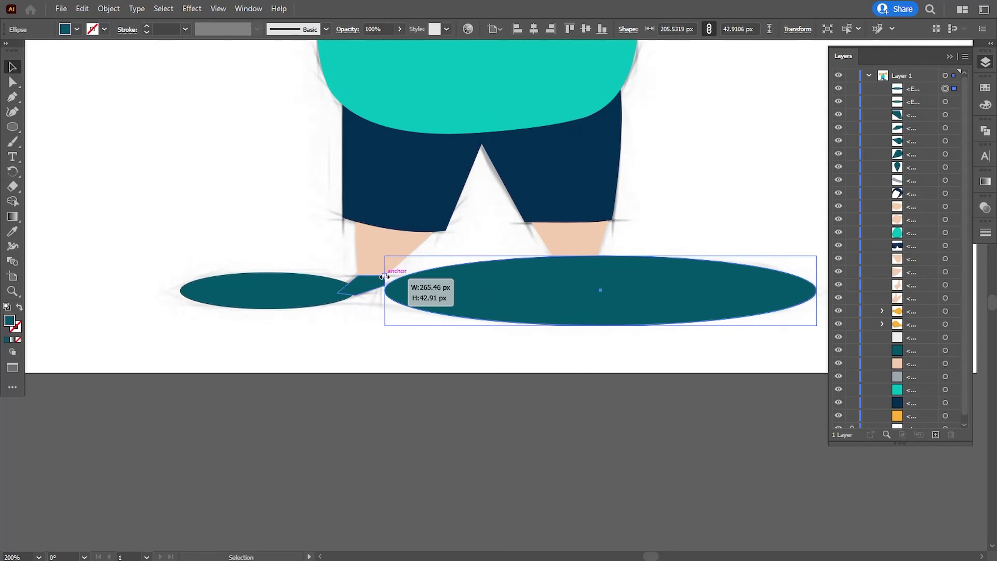
left_click(234, 223)
Draw a curved bridge path joining the two ellipses and refine its anchor points
left_click(11, 99)
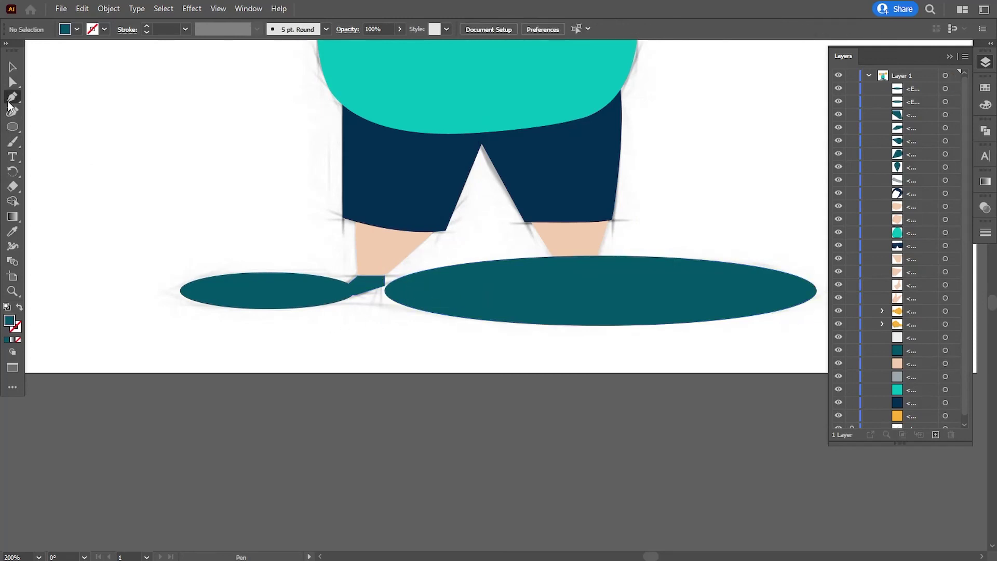
left_click(311, 306)
left_click_drag(427, 310, 445, 278)
mouse_move(372, 275)
left_mouse_down()
mouse_move(301, 271)
mouse_move(416, 336)
mouse_move(273, 274)
mouse_move(237, 270)
left_mouse_up()
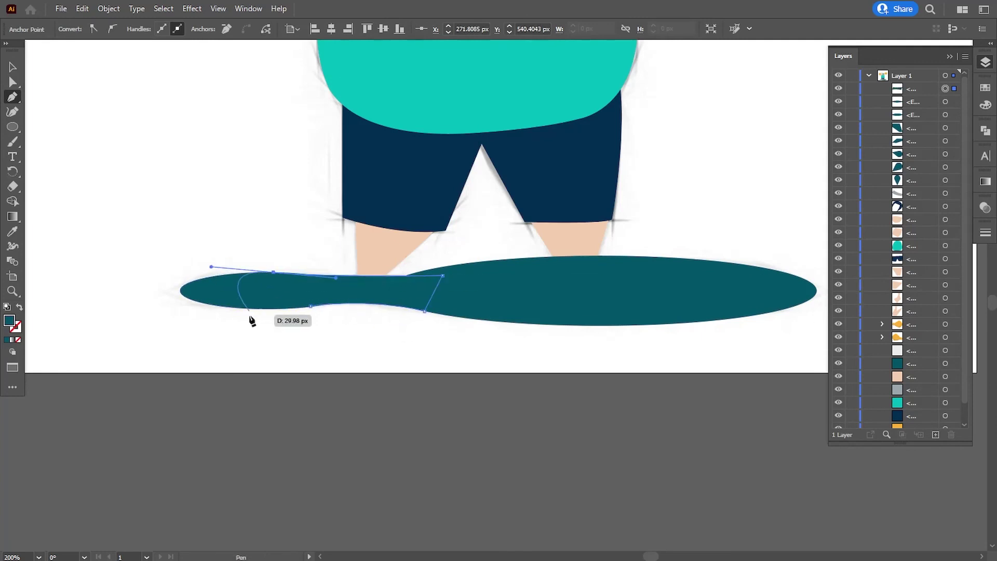
key("v")
left_click(267, 292)
left_click(382, 296)
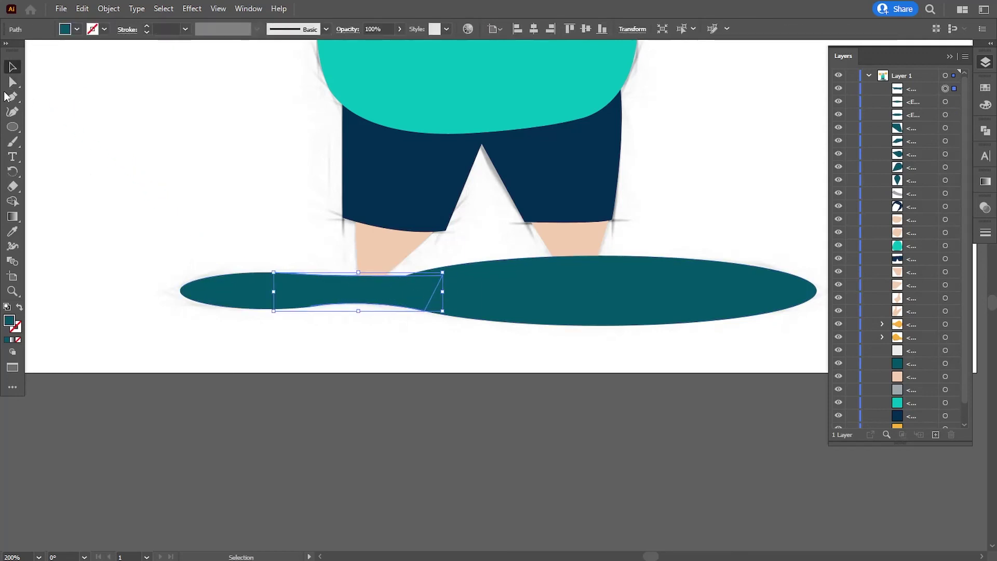
key("a")
left_click_drag(449, 276, 466, 264)
left_click_drag(337, 281, 347, 280)
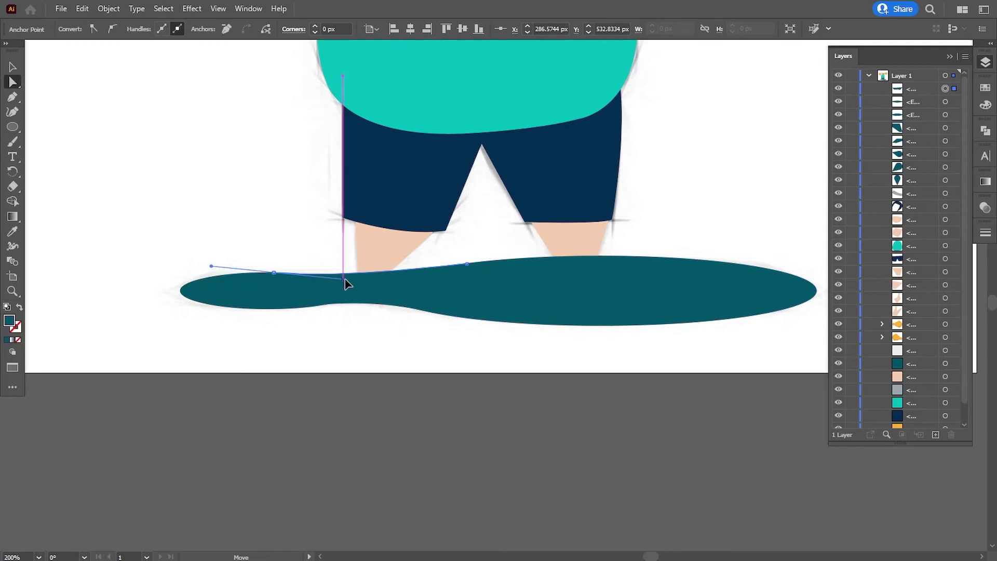
left_click(366, 347)
Unite both ellipses and the bridge into one shape with Pathfinder
left_click(245, 298)
left_click(374, 291, "shift")
left_click(514, 295, "shift")
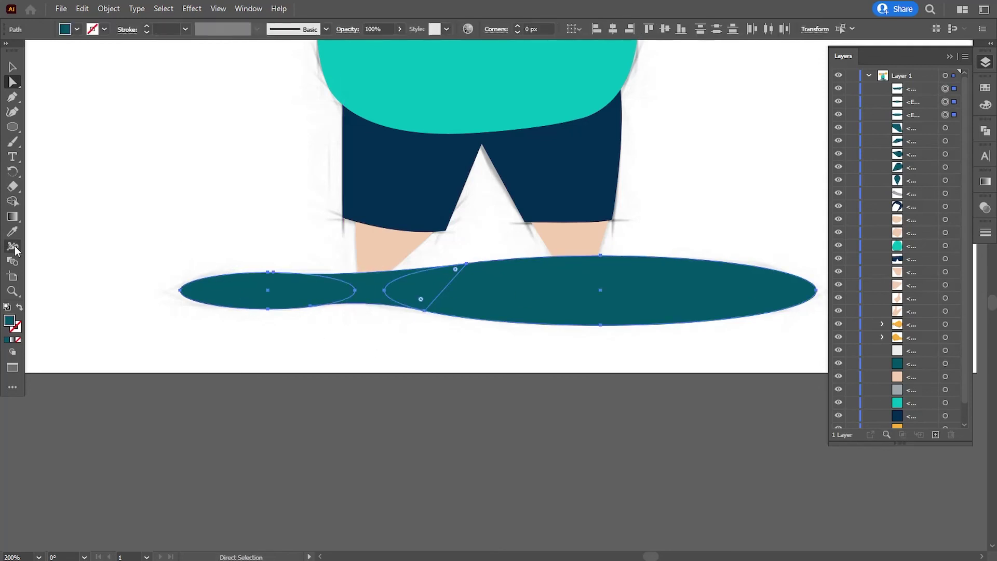
left_click(985, 130)
left_click(840, 158)
Recolour the merged ground shadow light grey with the Eyedropper
left_click(675, 332)
key("ctrl+0")
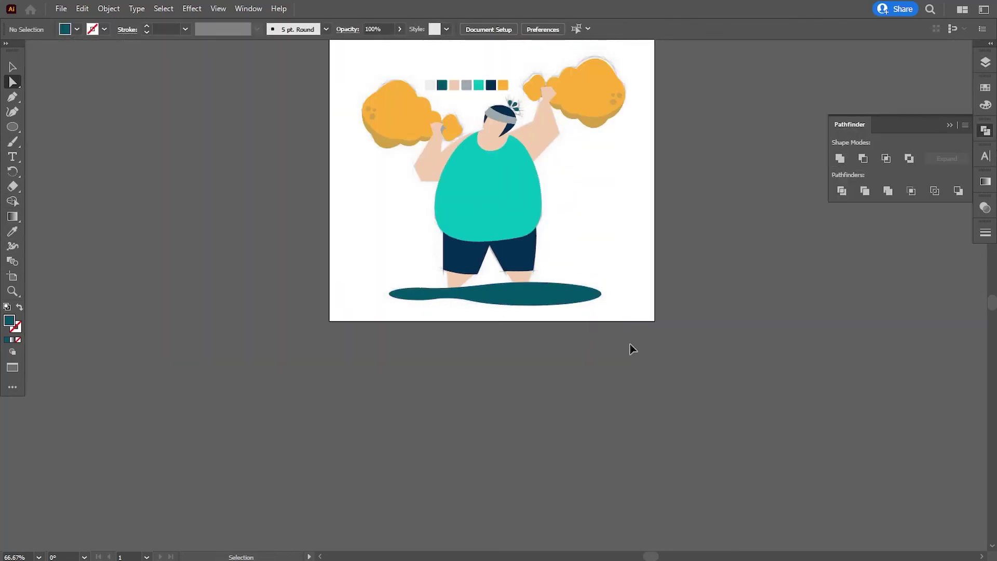
scroll(624, 348, "up", 3)
left_click(338, 306)
scroll(353, 412, "up", 2)
key("i")
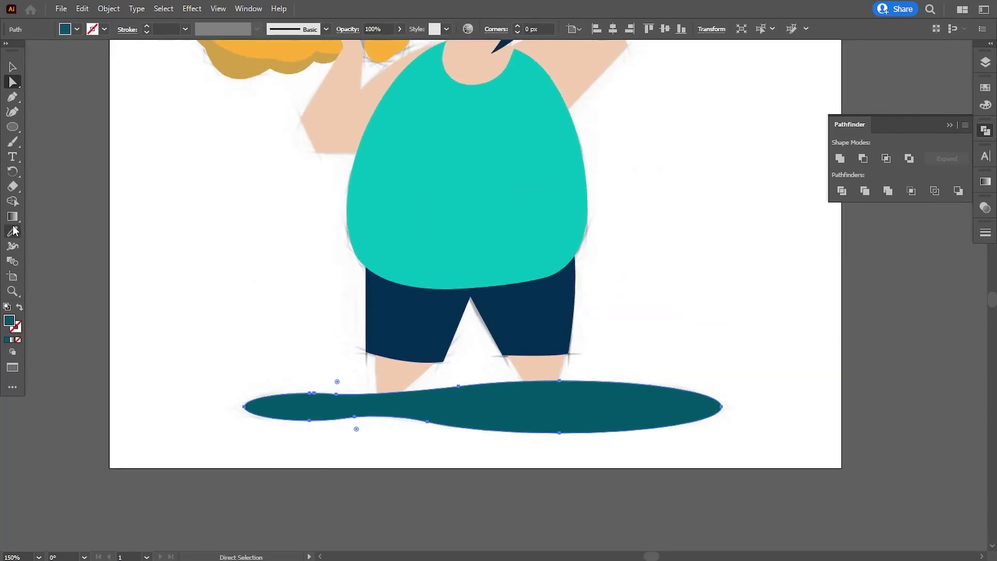
scroll(355, 280, "up", 3)
left_click(347, 162)
scroll(431, 272, "down", 5)
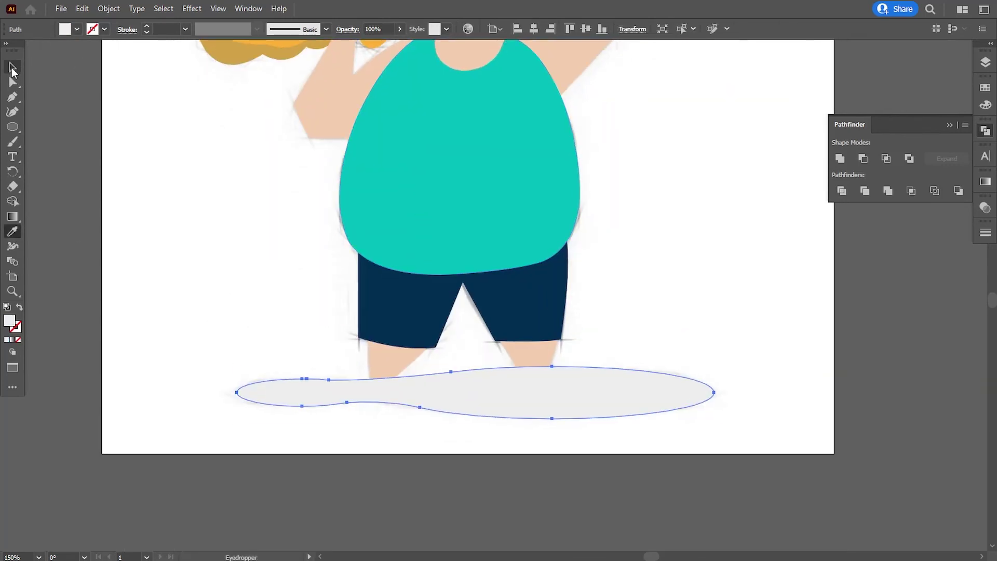
key("v")
Move the ground shadow beneath the shoes in the Layers stacking order
left_click(986, 61)
left_click_drag(909, 89, 914, 307)
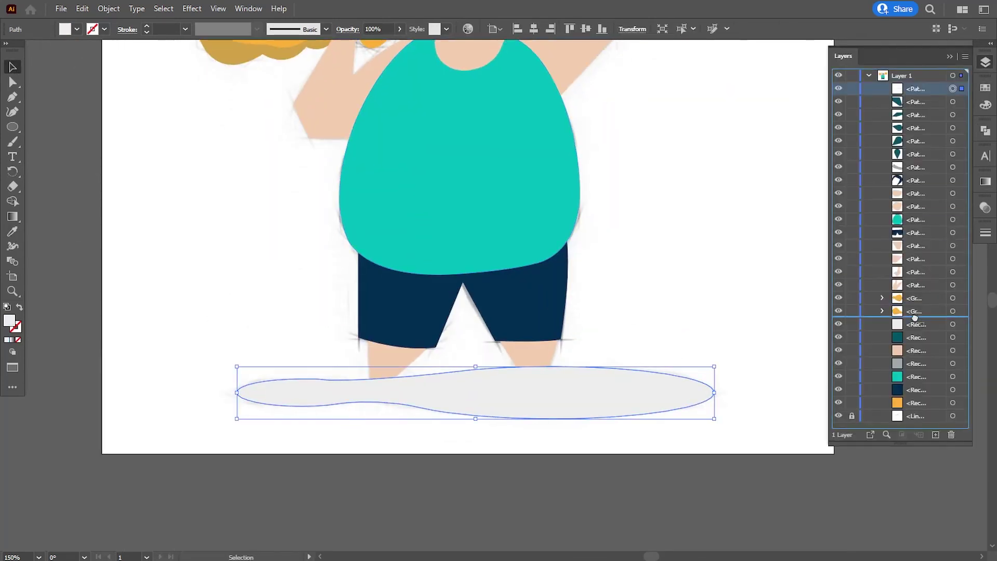
left_click(553, 462)
key("a")
left_click(646, 436)
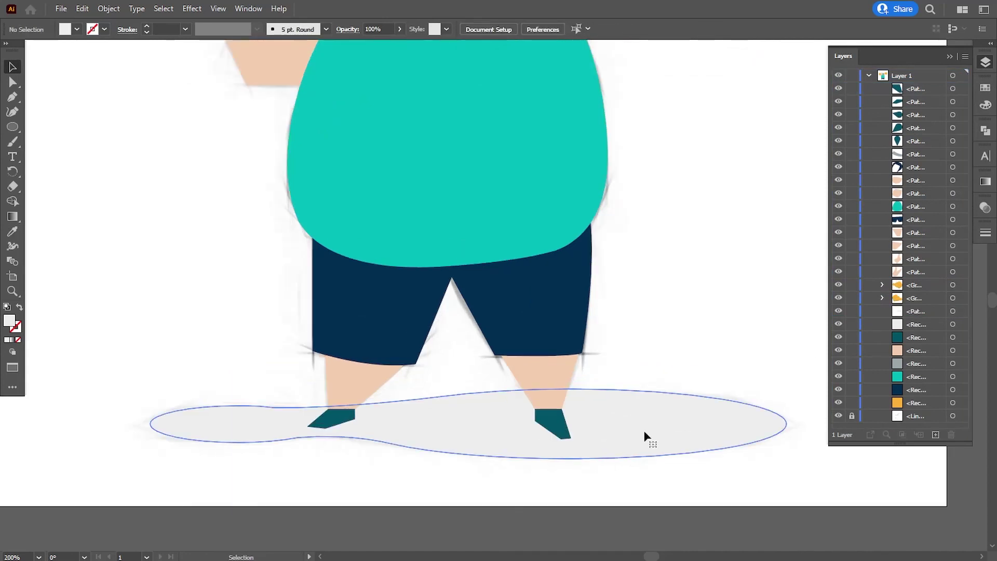
key("ctrl+minus")
left_click(590, 450)
key("v")
key("ctrl+minus")
scroll(412, 146, "up", 1)
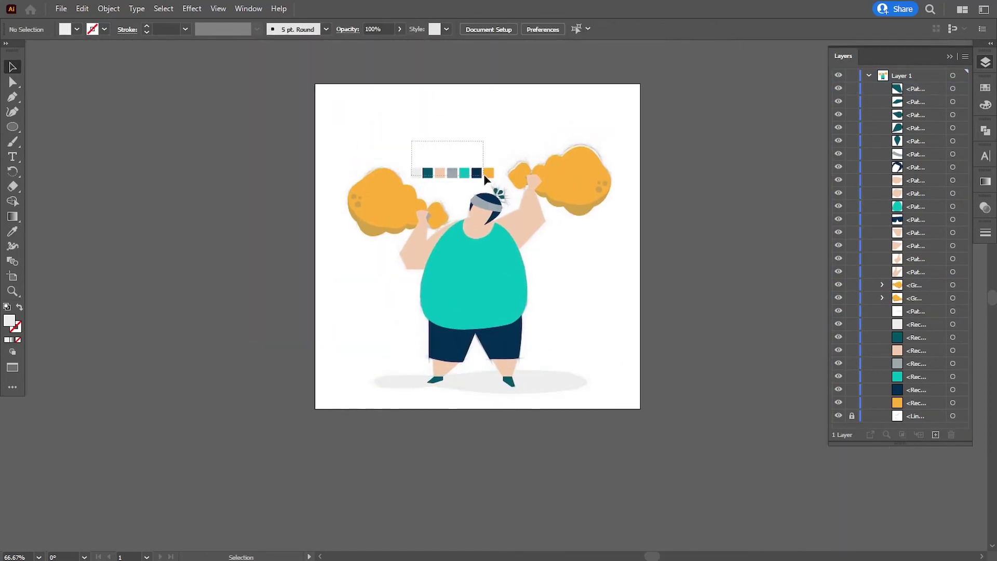
Delete the colour swatch row and group all the artwork via Object > Group
left_click_drag(484, 173, 485, 177)
key("Delete")
key("ctrl+a")
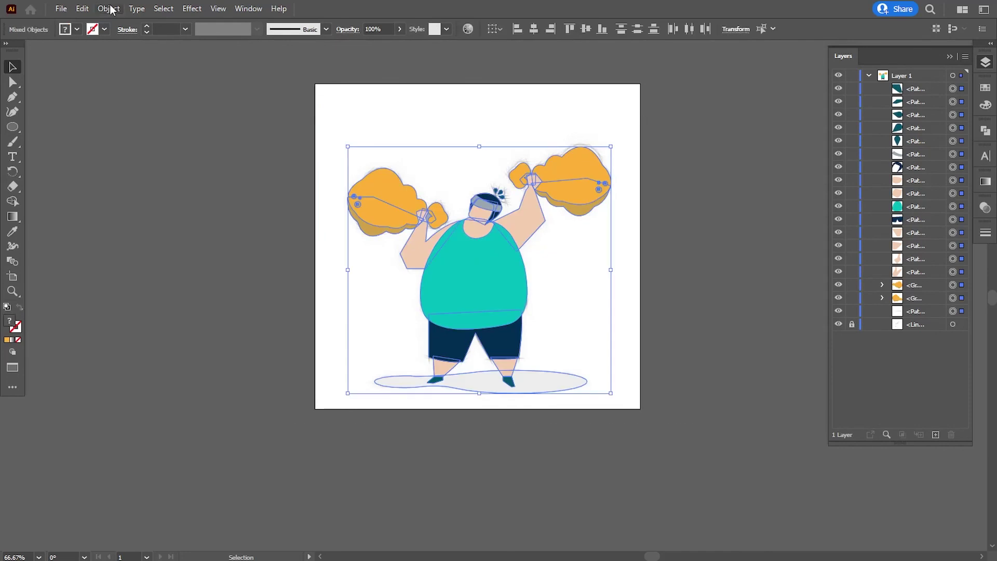
left_click(110, 10)
left_click(123, 68)
left_click(148, 149)
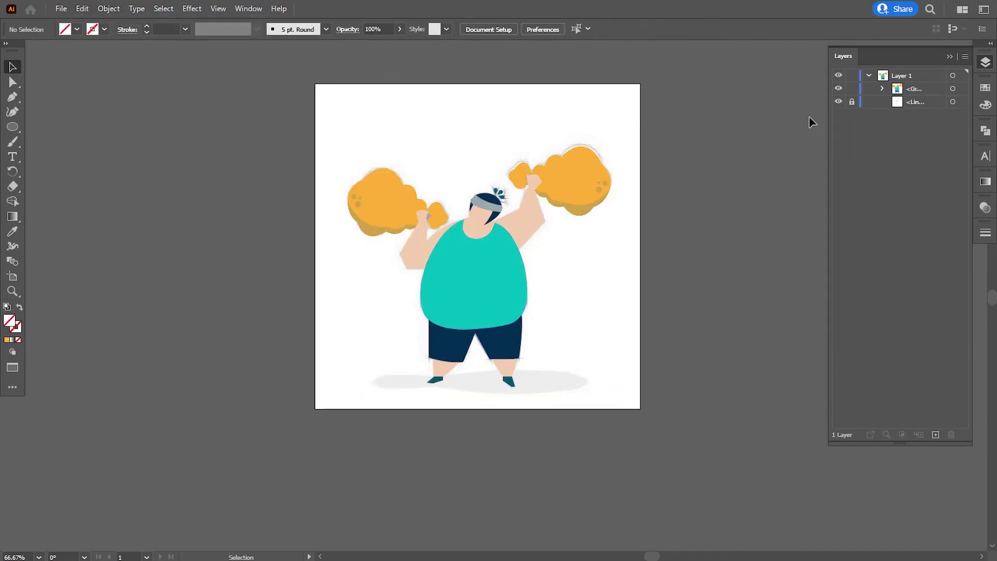
Delete the pencil sketch image while the artwork group is temporarily hidden
left_click(839, 91)
left_click(954, 102)
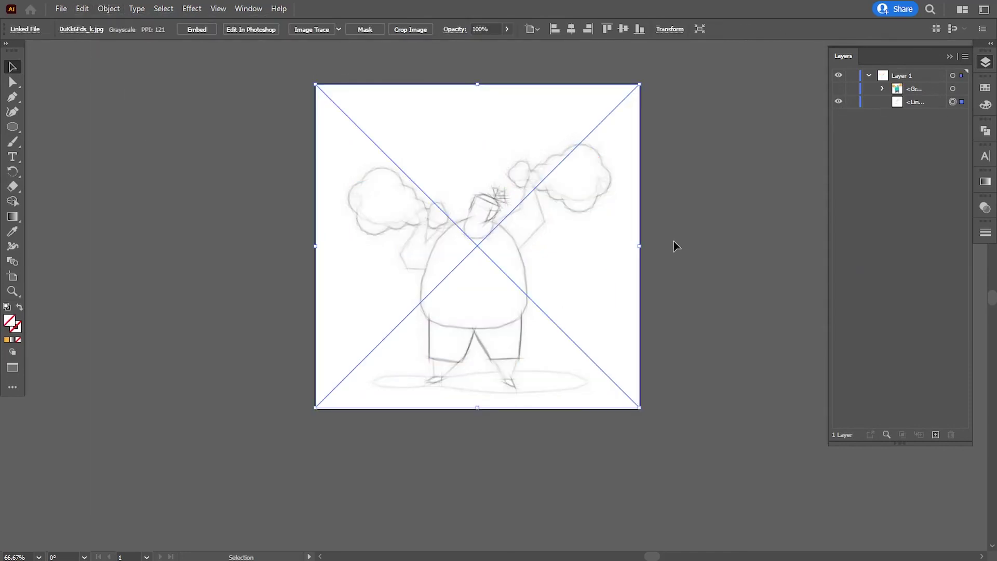
key("Delete")
left_click(838, 88)
key("ctrl+a")
left_click(658, 300)
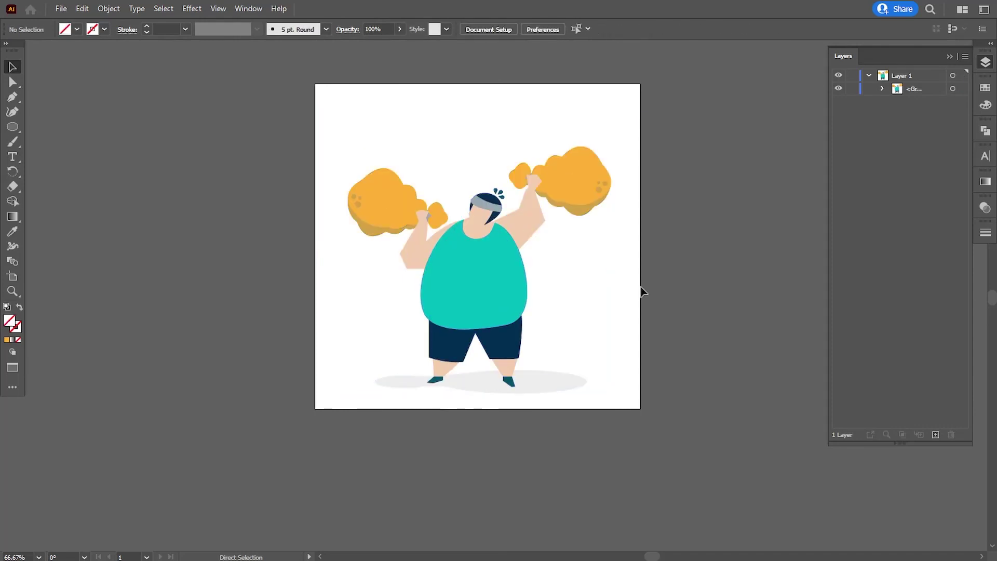
Reposition the artboard around the character and view at 100%
left_click(12, 276)
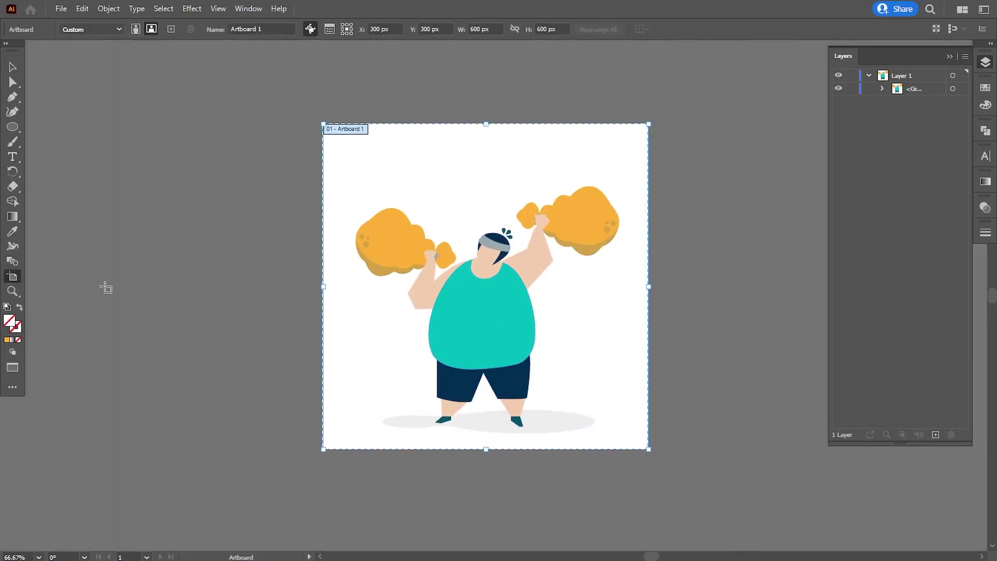
left_click_drag(488, 124, 487, 156)
left_click(12, 66)
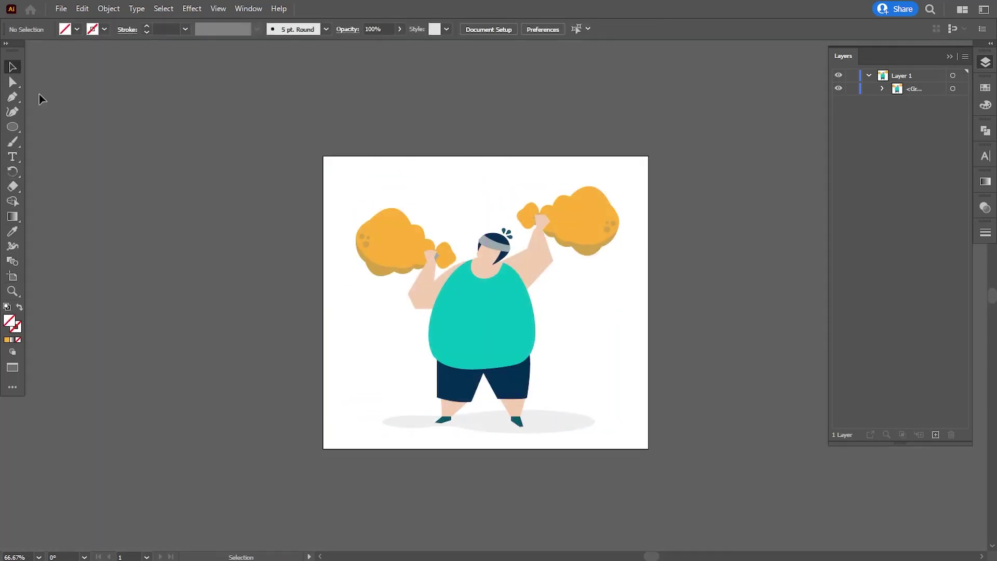
key("ctrl+1")
Zoom in and draw a Pen curve across the bottom of the left drumstick knob
left_click(949, 56)
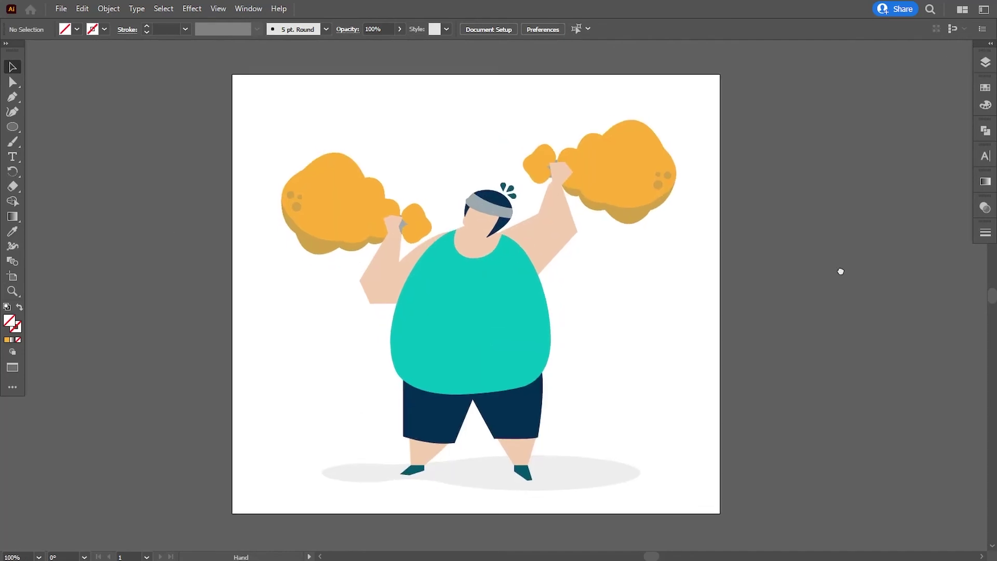
key("ctrl+equal")
key("ctrl+equal")
key("ctrl+equal")
scroll(367, 356, "up", 3)
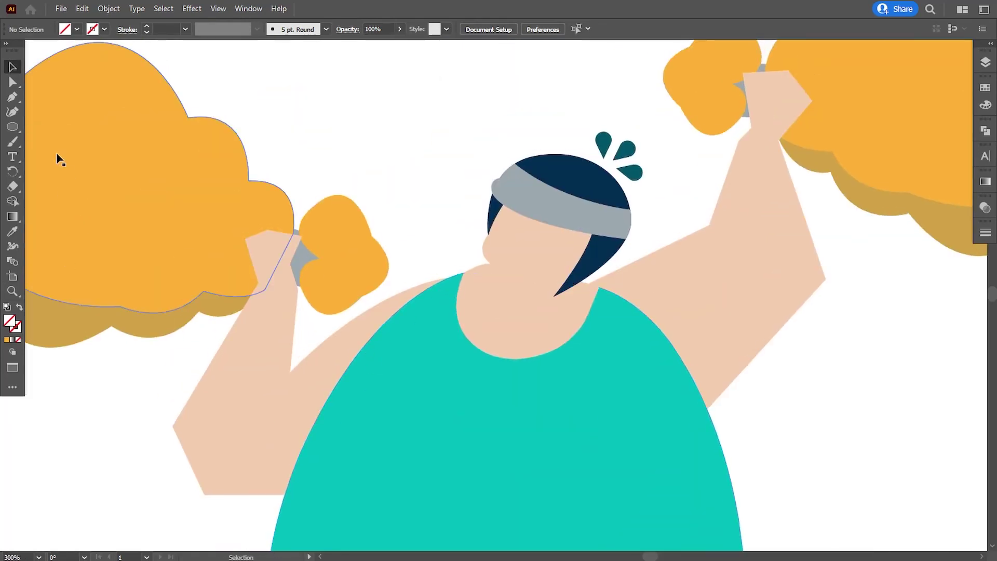
left_click(12, 97)
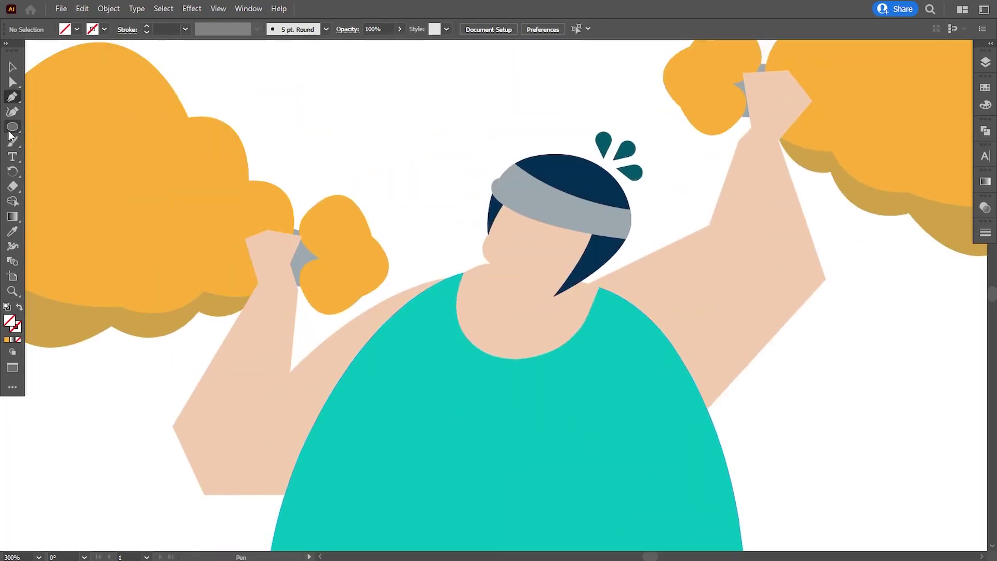
left_click(304, 265)
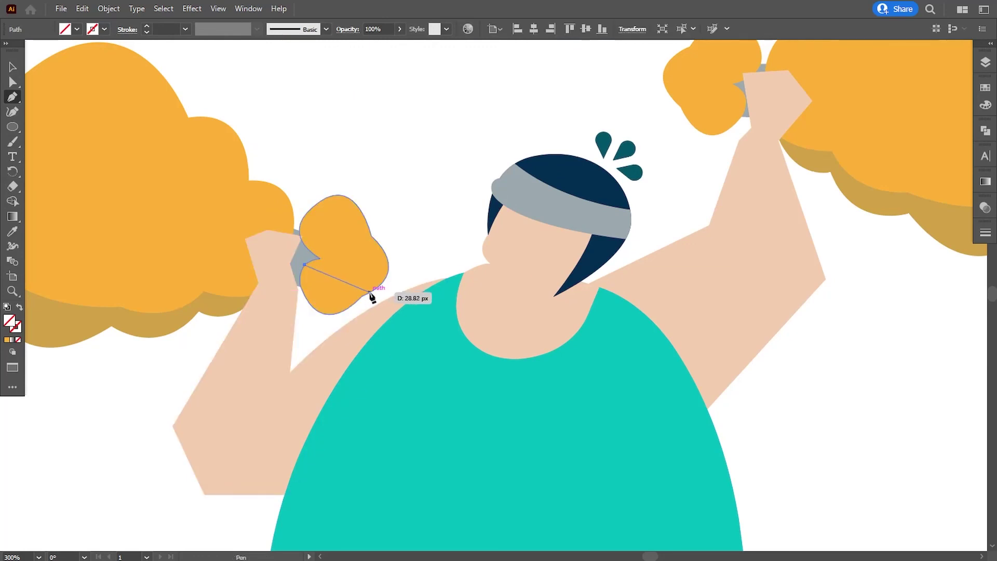
mouse_move(369, 292)
left_mouse_down()
mouse_move(412, 287)
mouse_move(371, 298)
left_mouse_up()
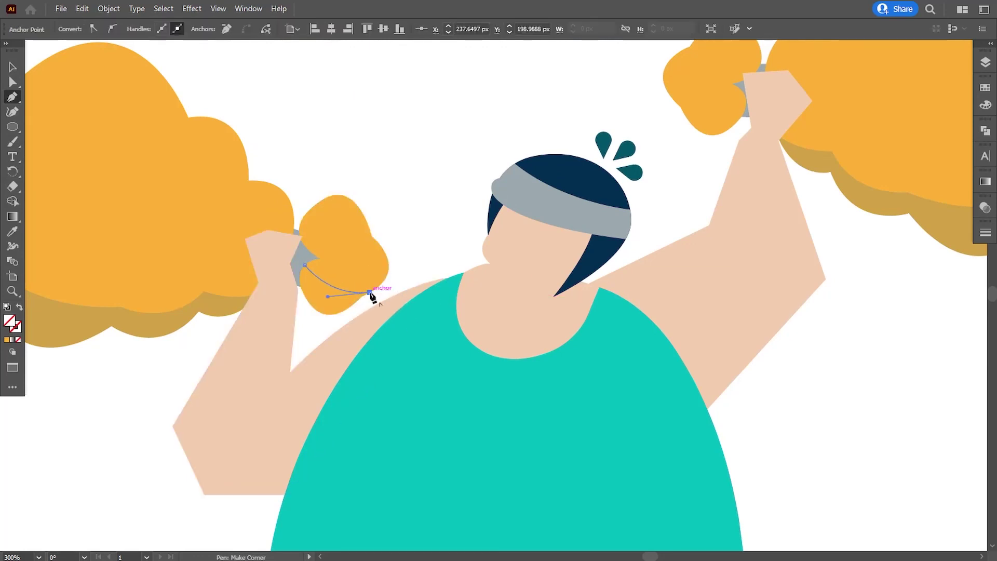
Split the left knob along the curve and fill its lower part with darker orange
left_click(12, 82)
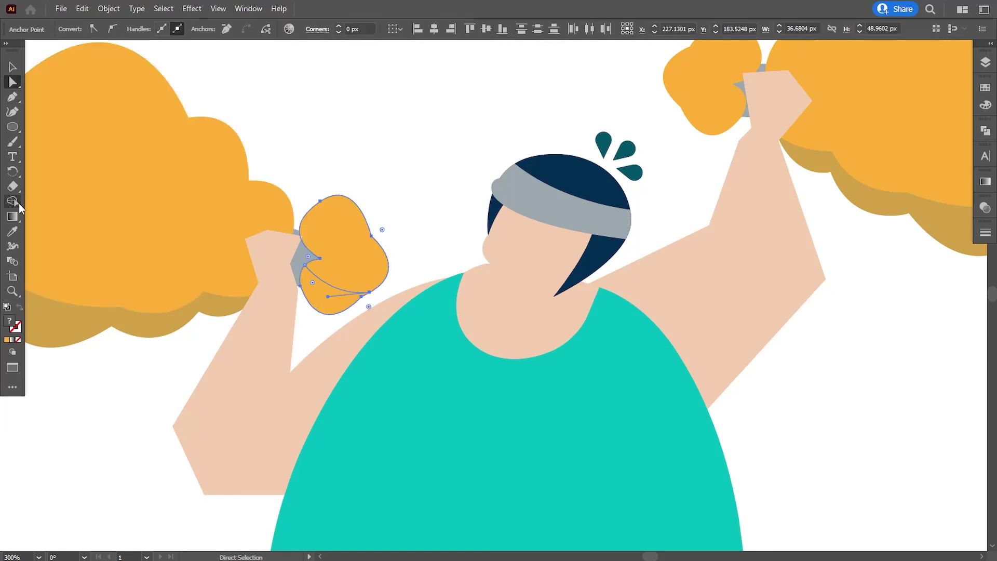
left_click(338, 218, "shift")
key("shift+m")
left_click(13, 81)
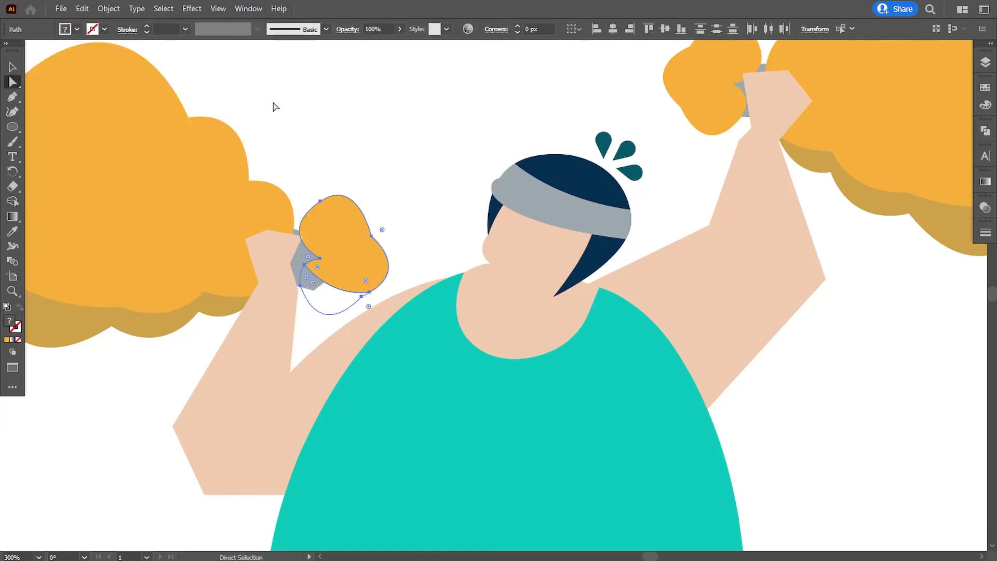
left_click(320, 313)
left_click(13, 231)
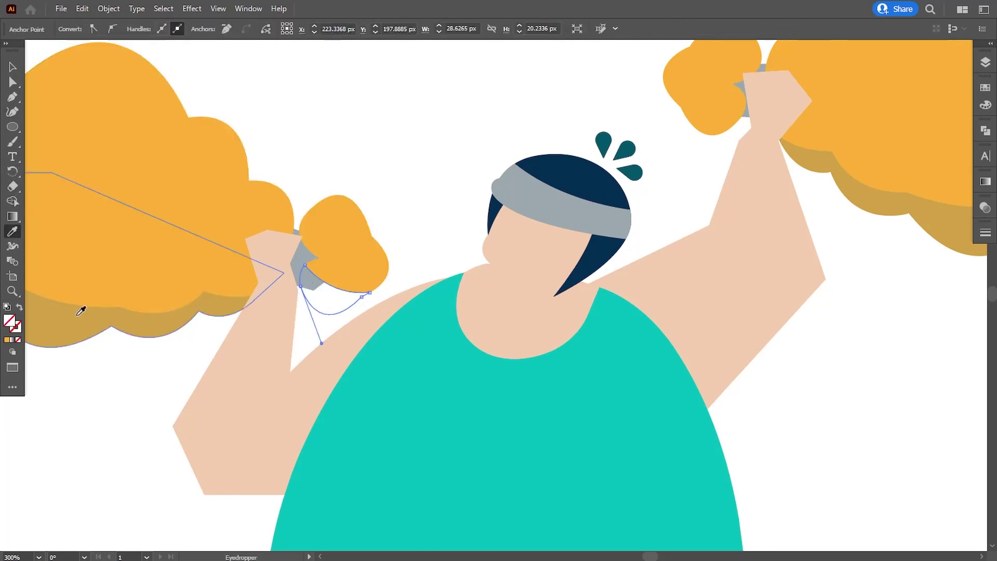
left_click(80, 308)
left_click(12, 67)
left_click(387, 156)
Draw a shadow curve under the right knob and split the knob along it
left_click_drag(387, 156, 250, 222)
key("p")
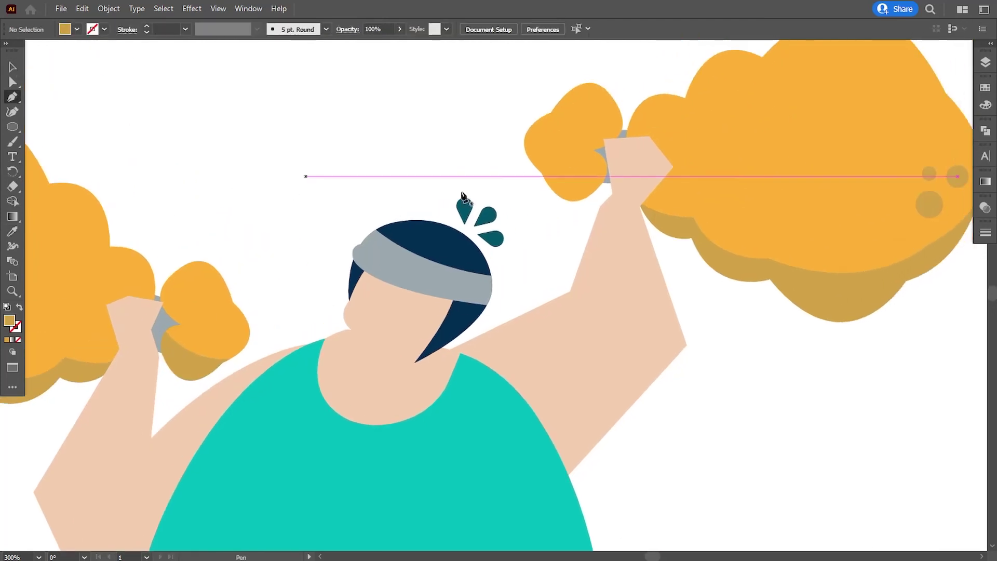
left_click(535, 167)
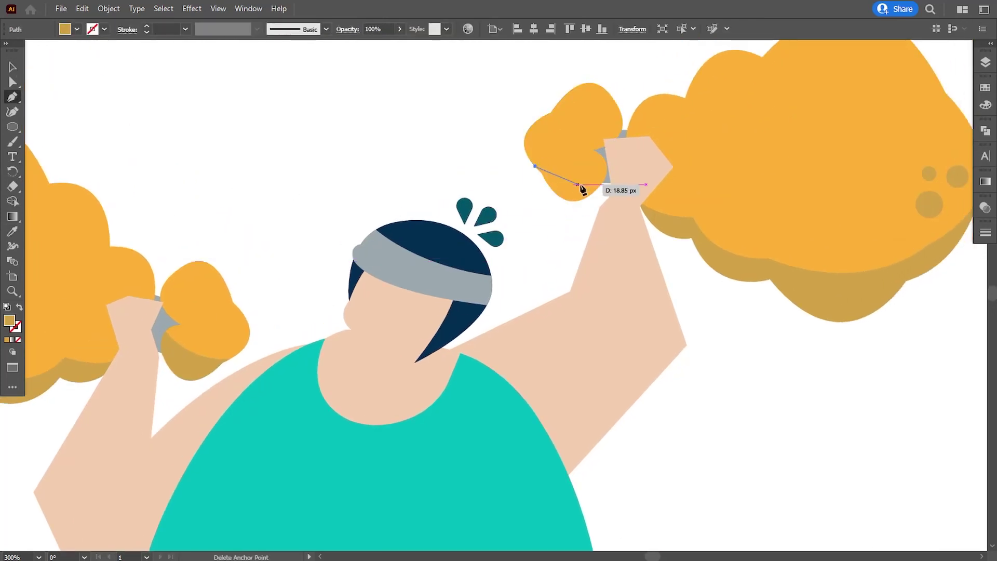
left_click_drag(606, 170, 613, 161)
left_click(606, 171, "alt")
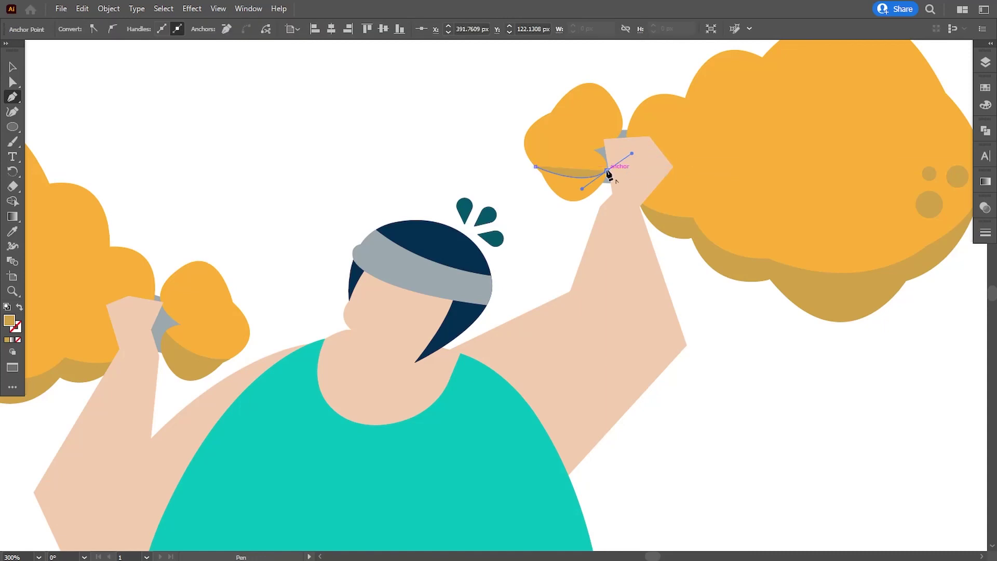
key("a")
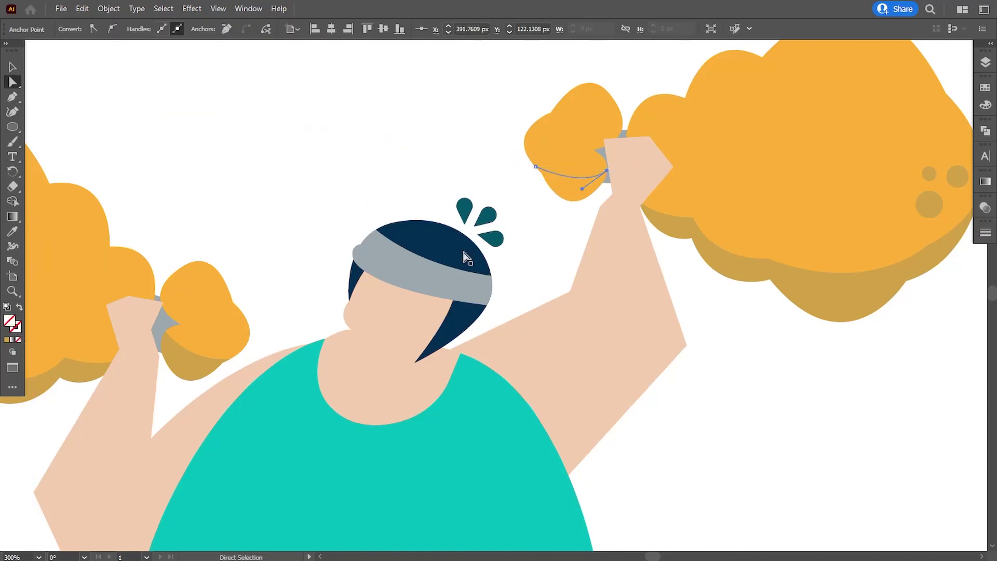
left_click(561, 196)
left_click(12, 202)
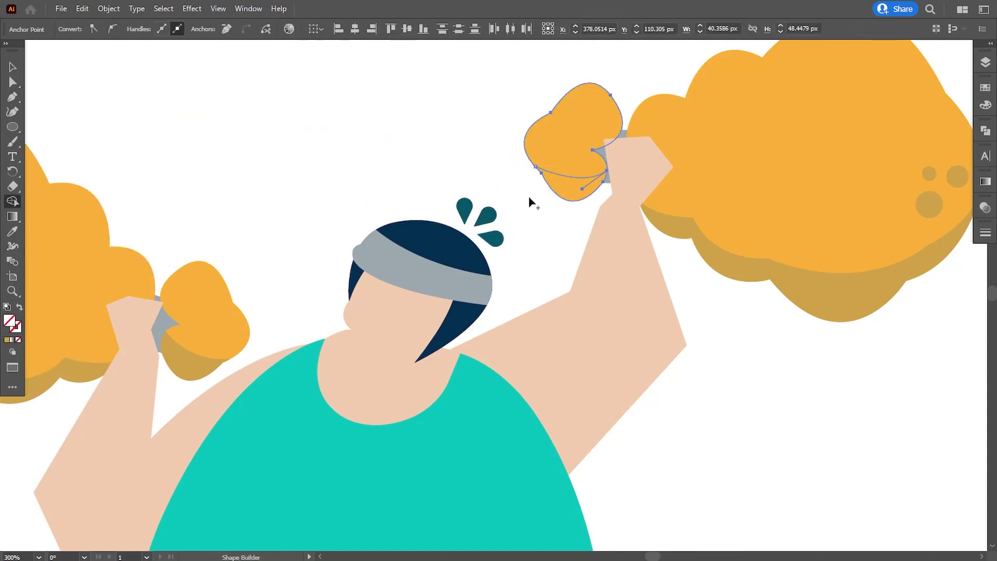
left_click(561, 194)
Undo the right knob split and zoom out to the whole artboard
key("ctrl+z")
key("ctrl+z")
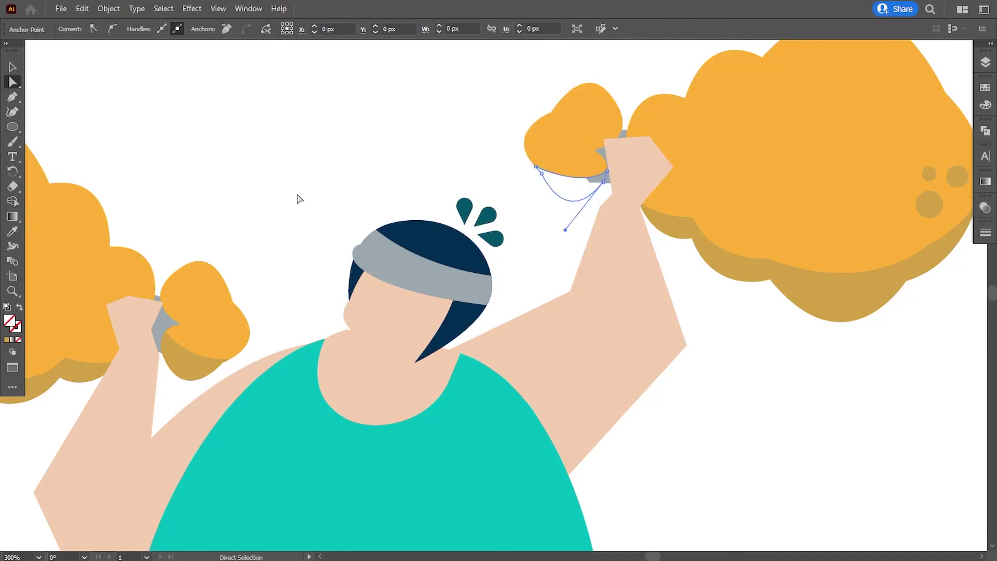
key("i")
key("a")
key("v")
left_click(212, 145)
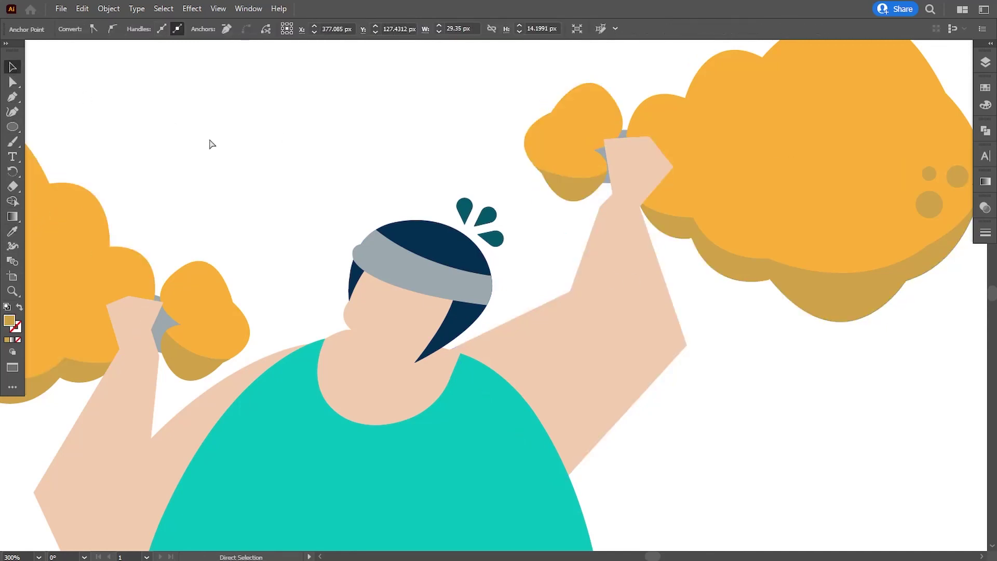
key("ctrl+1")
left_click_drag(643, 429, 670, 356)
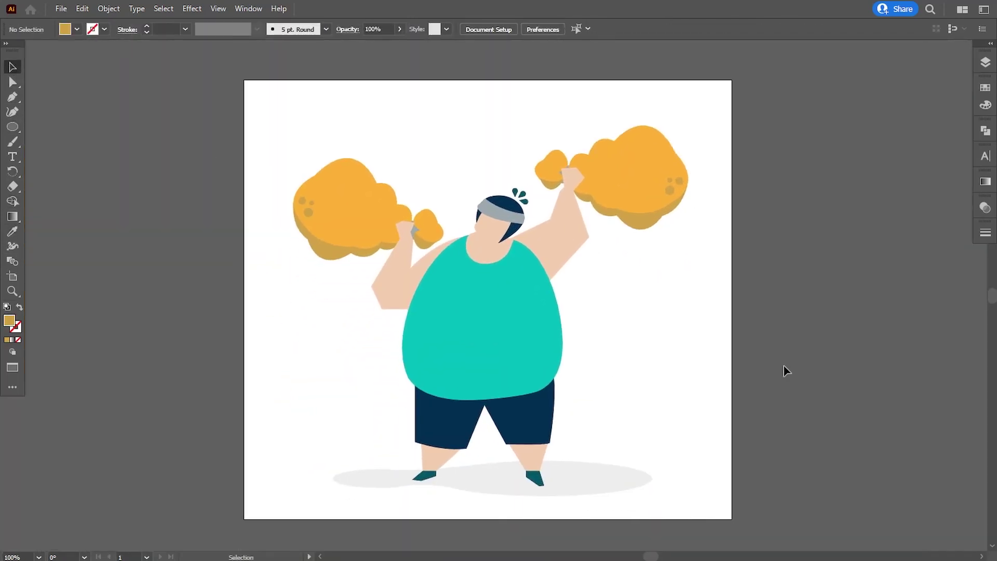
Drag anchor handles to smooth the drumstick shadow curves at their bottom and top edges
left_click(11, 86)
left_click(350, 255)
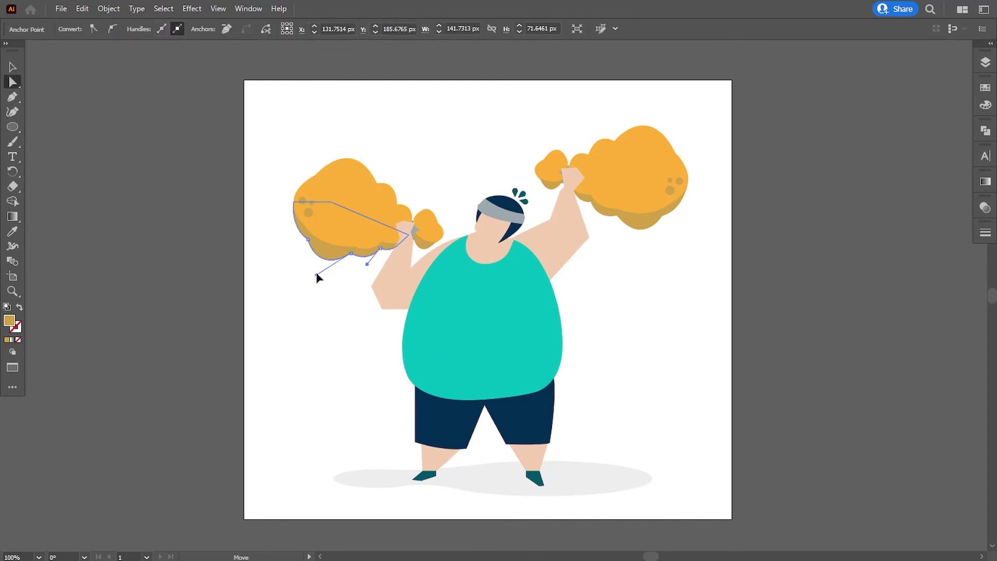
left_click(617, 214)
left_click_drag(645, 256, 643, 250)
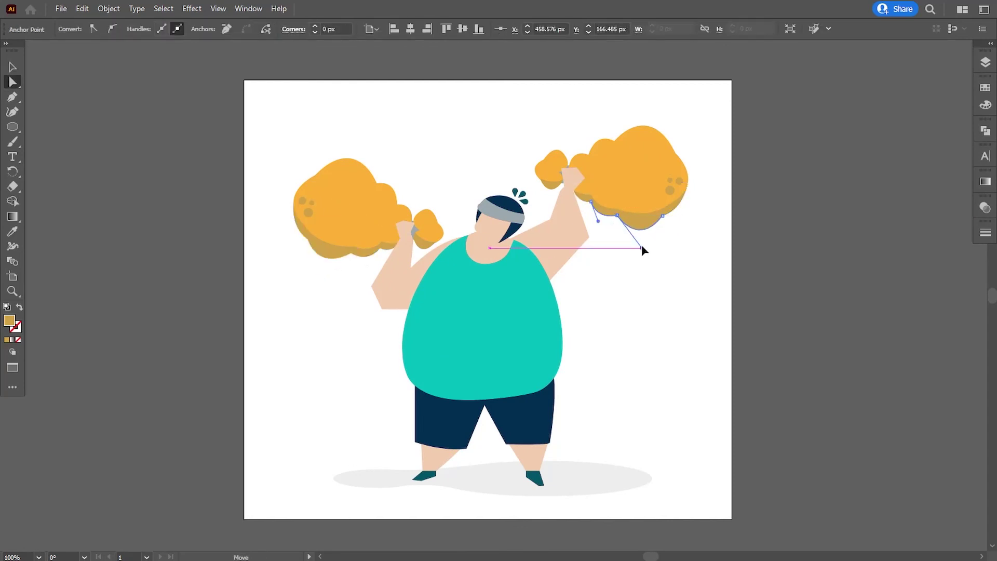
left_click(676, 239)
left_click(315, 175)
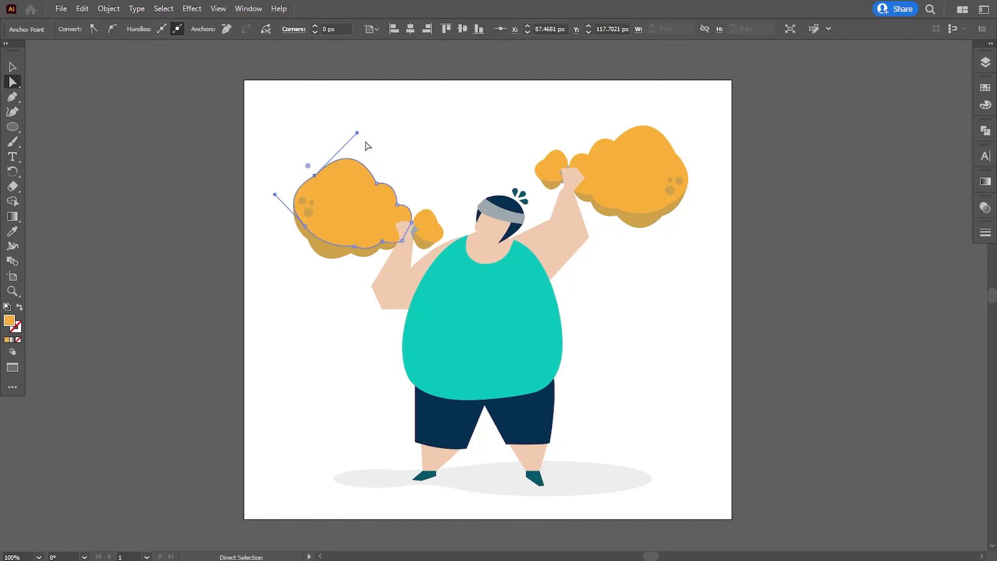
left_click(614, 140)
left_click_drag(651, 100, 653, 106)
left_click(790, 260)
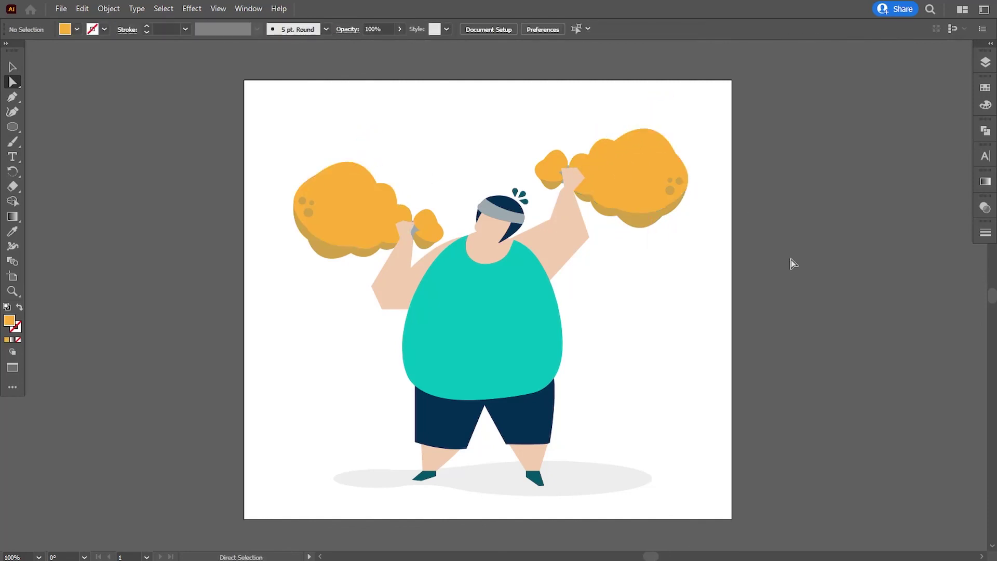